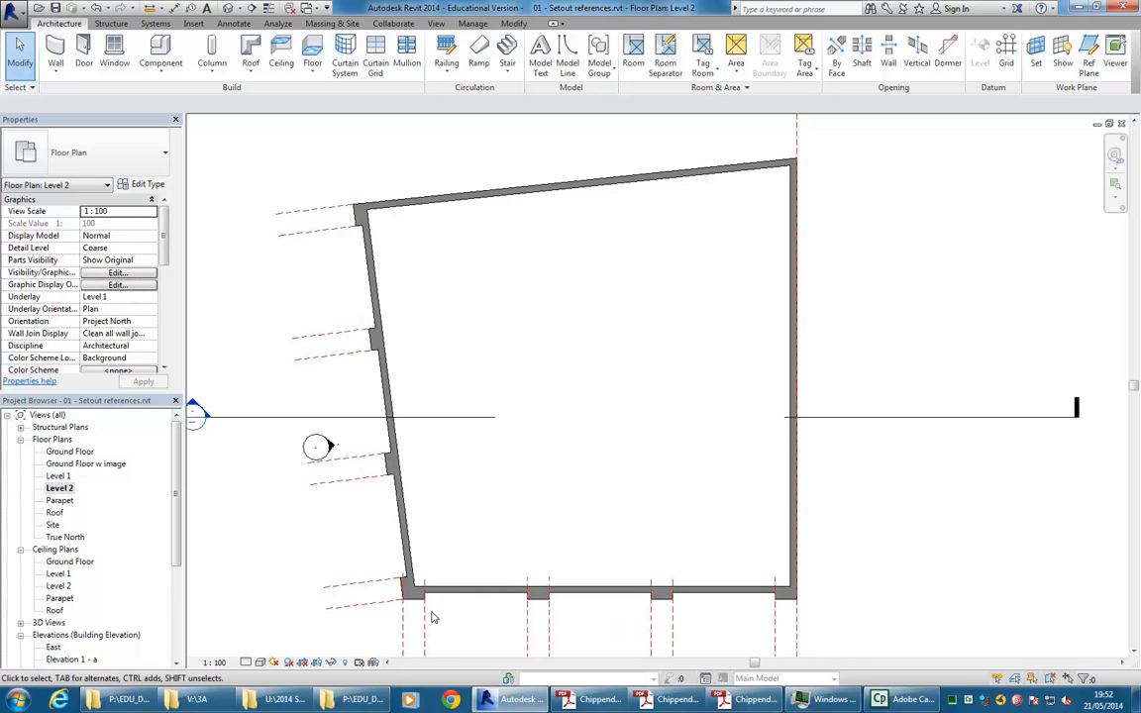
- Open the Level 1 floor plan and load the Sash Window.rfa family from the Brief 2 folder under CAD 2 on StudentResources (P:)
double_click(79, 464)
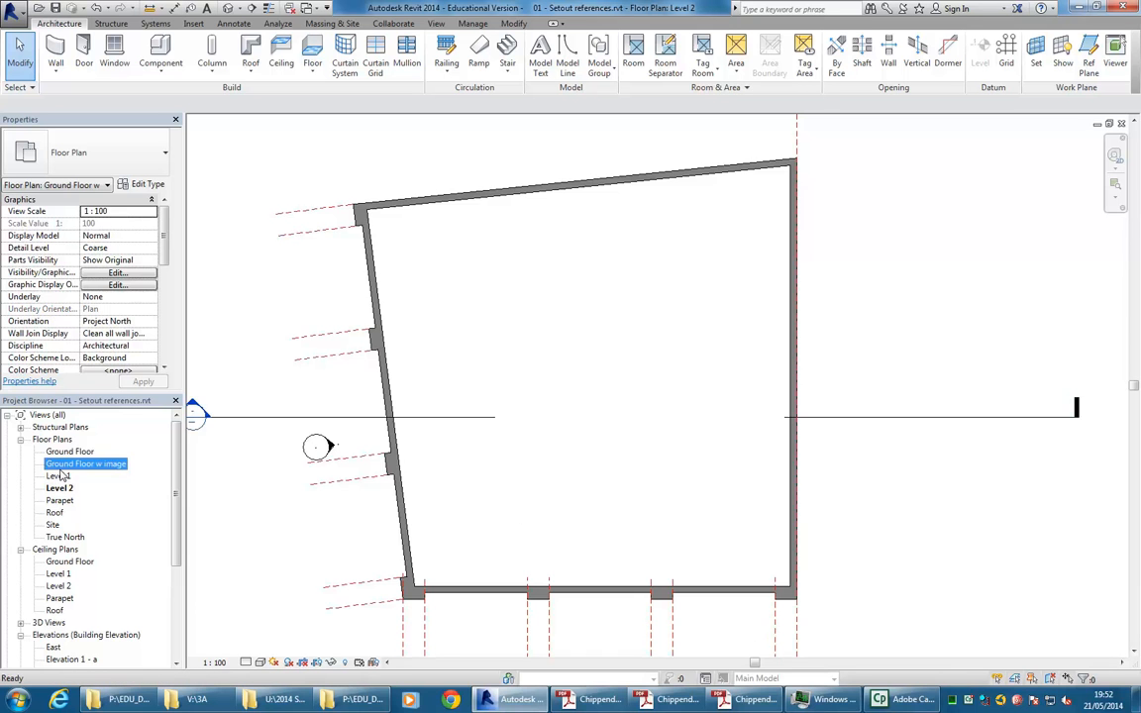
double_click(58, 477)
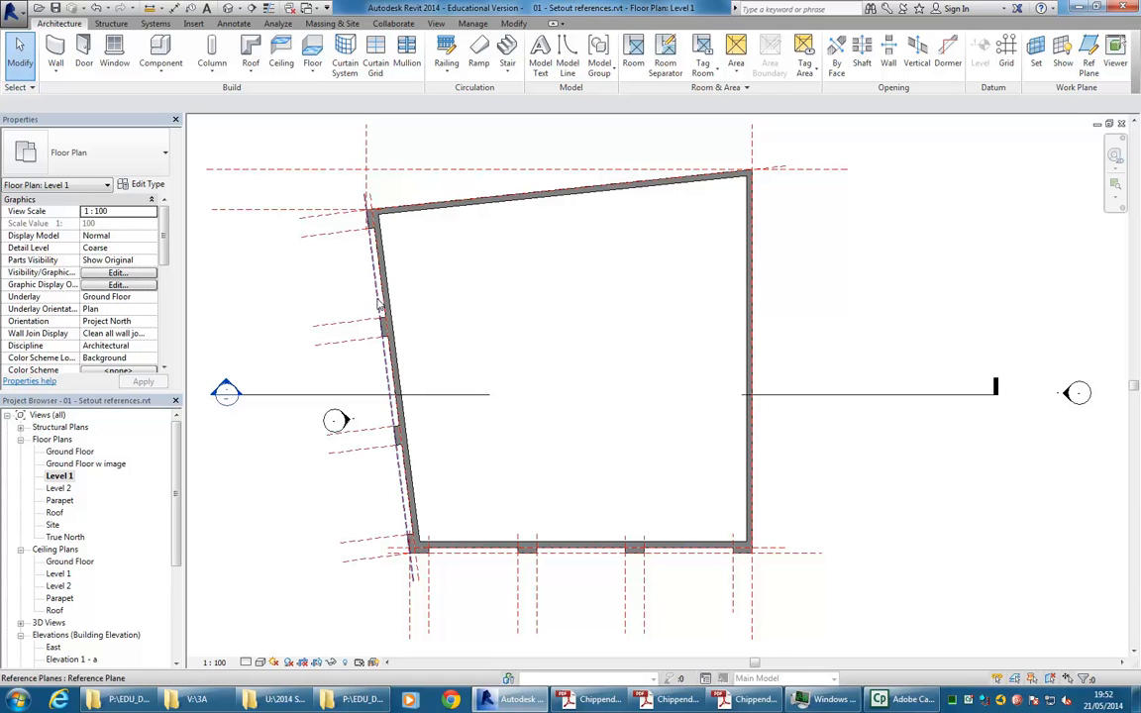
click(116, 63)
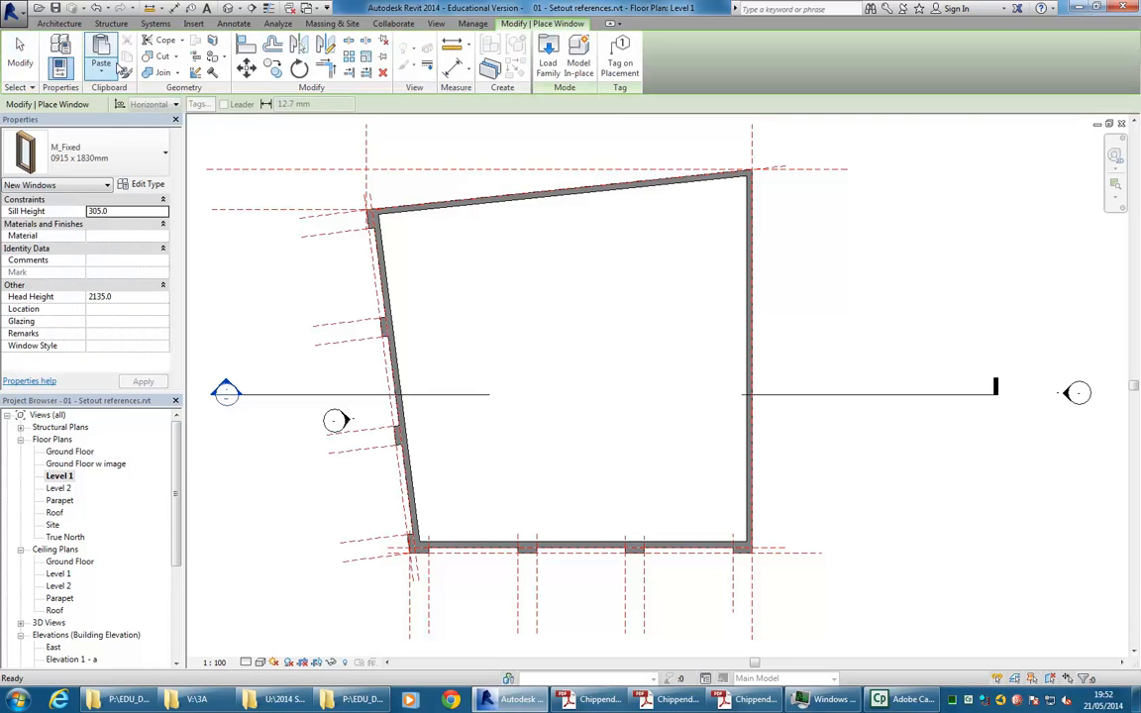
click(548, 58)
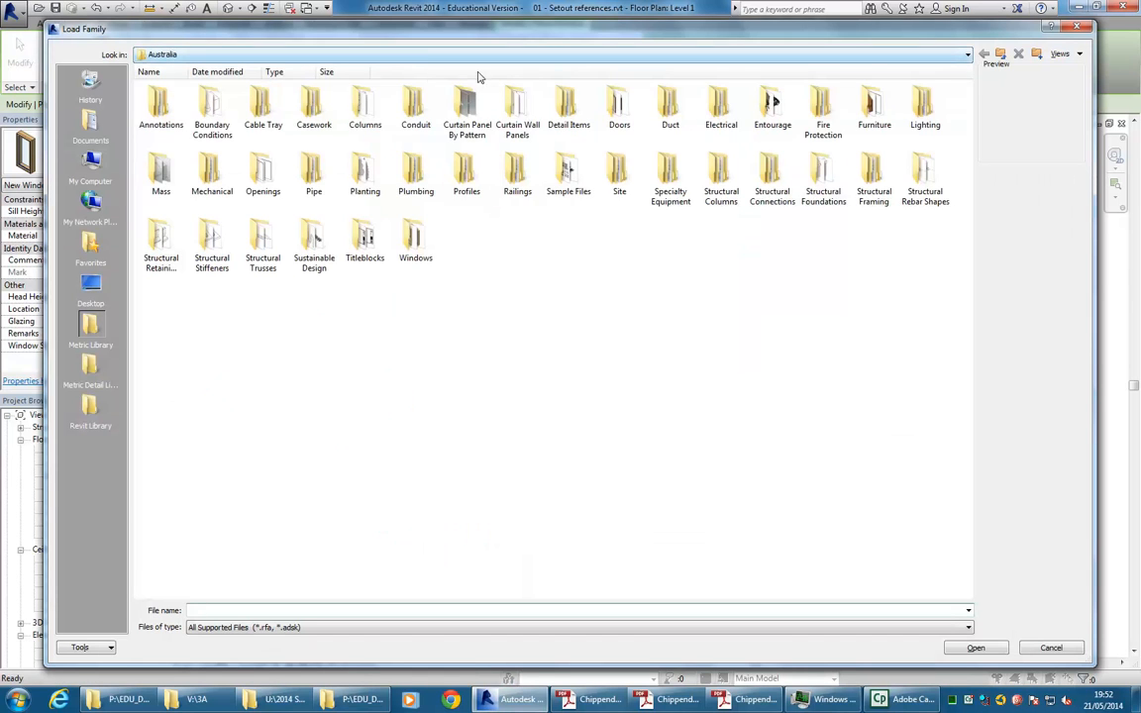
click(423, 58)
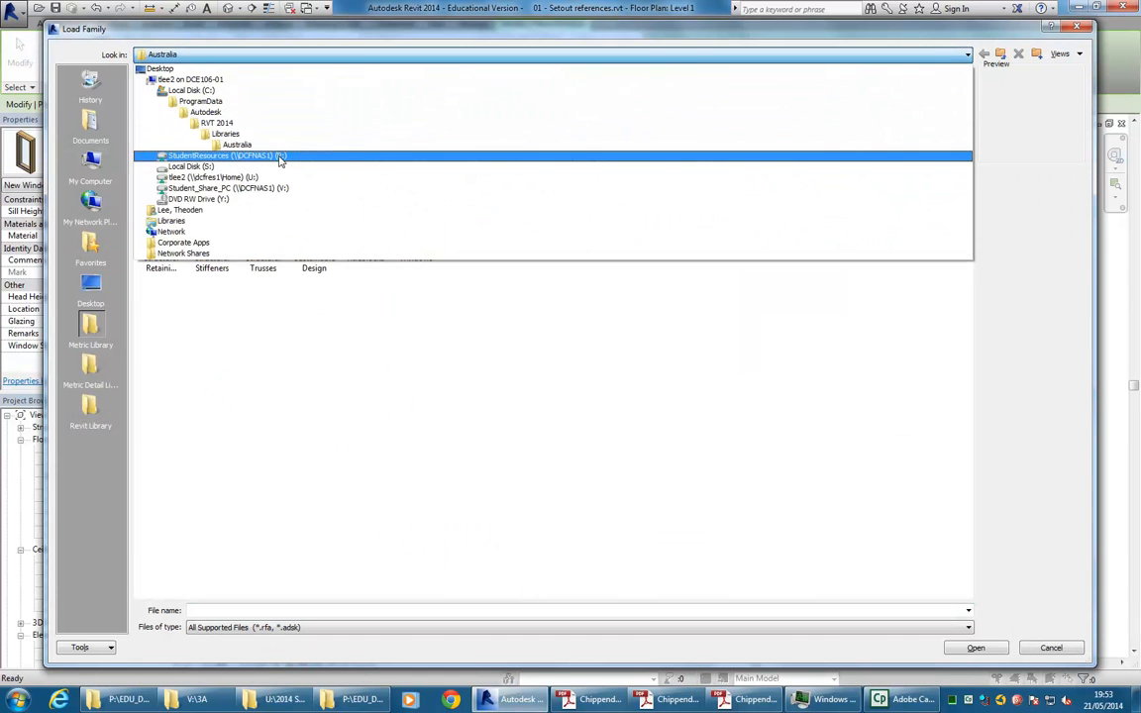
click(281, 158)
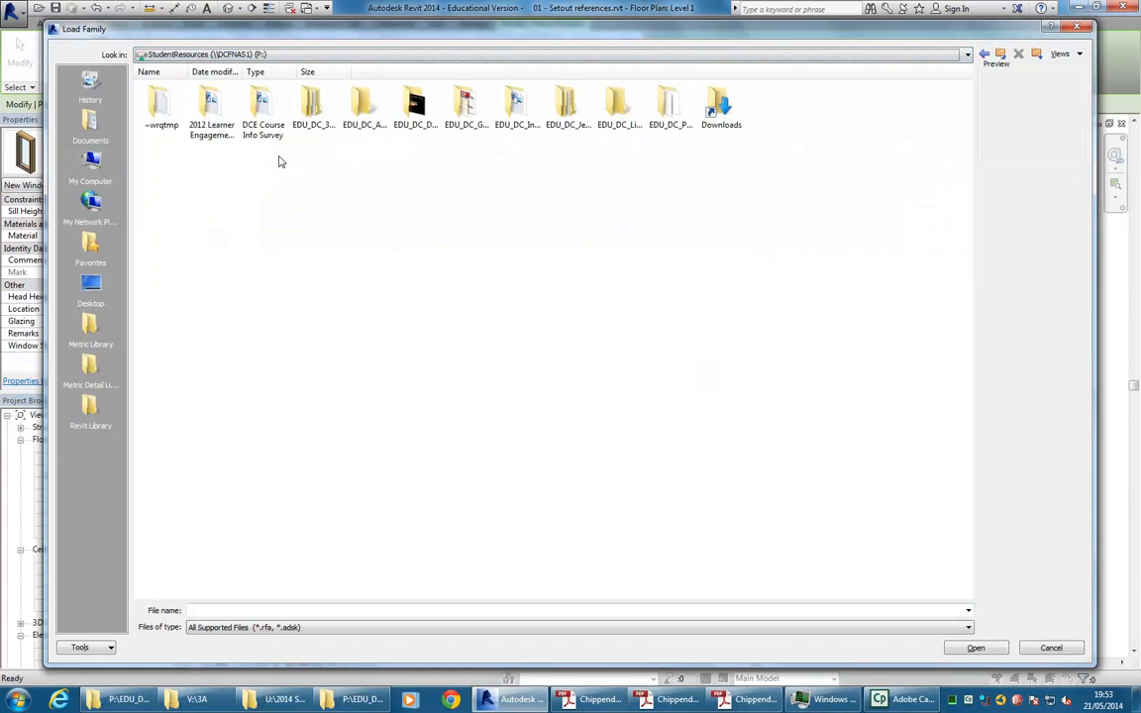
double_click(517, 110)
double_click(682, 109)
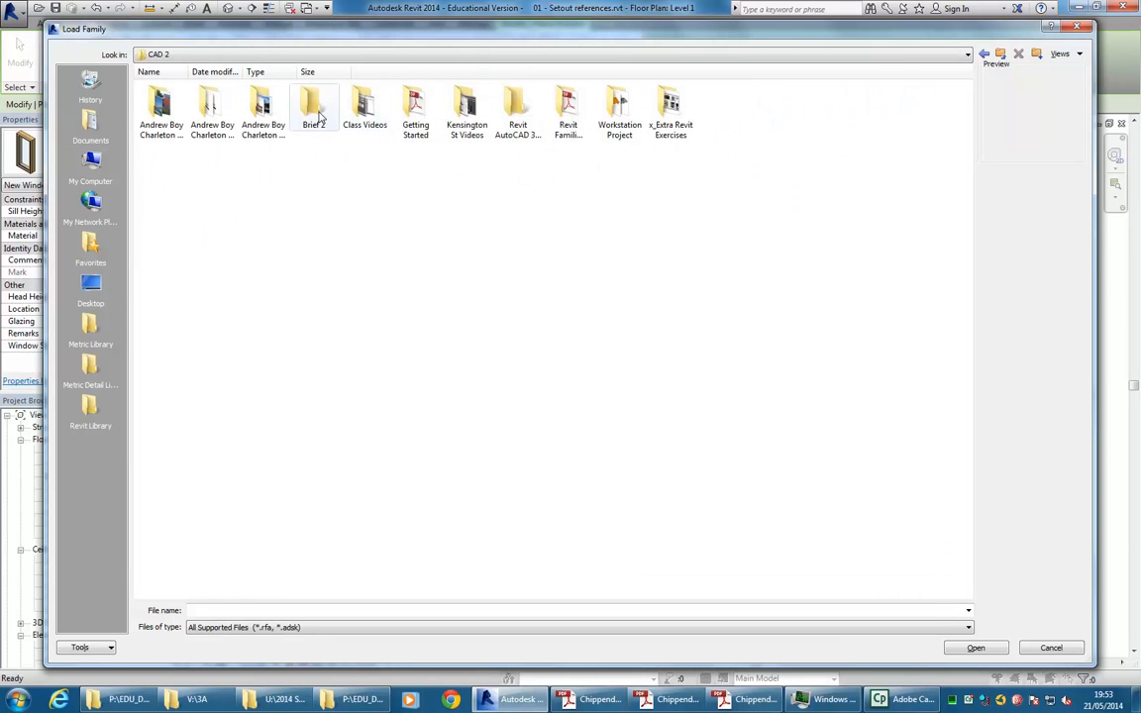
double_click(317, 114)
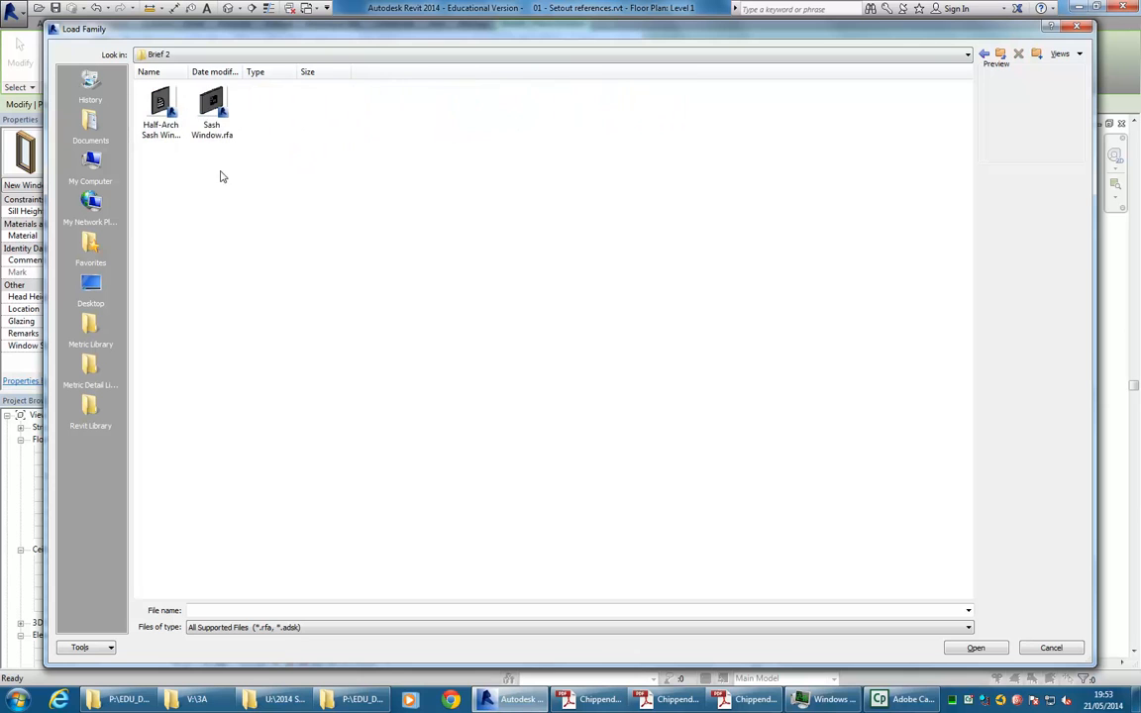
click(213, 109)
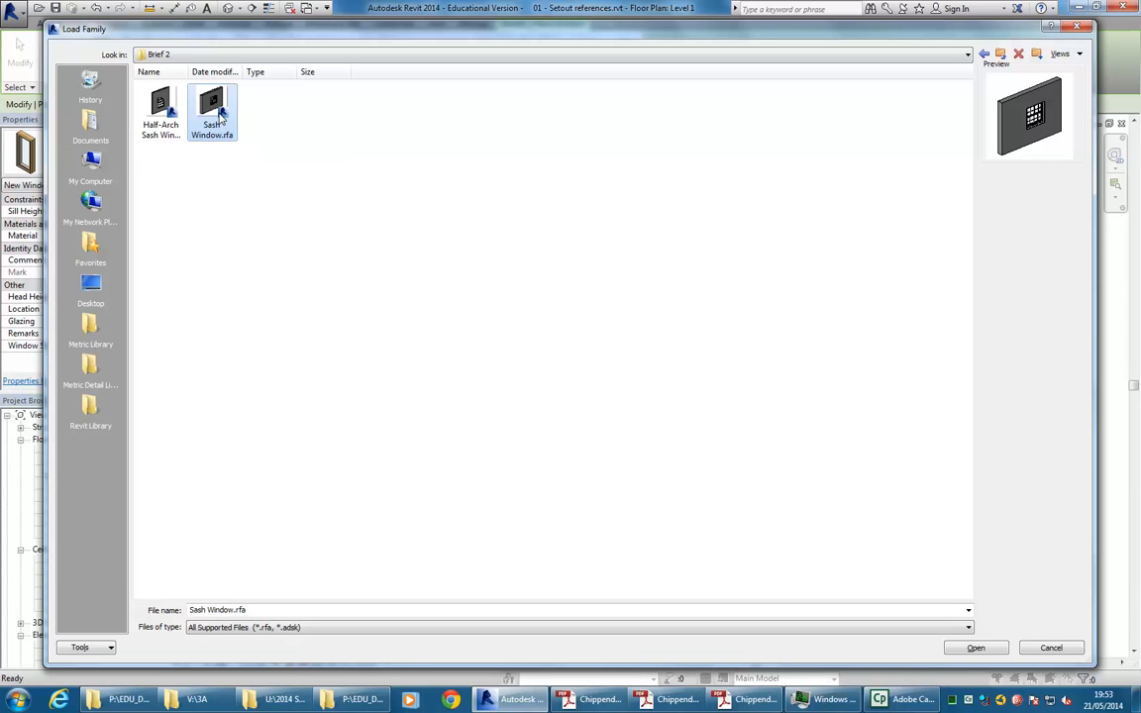
click(975, 648)
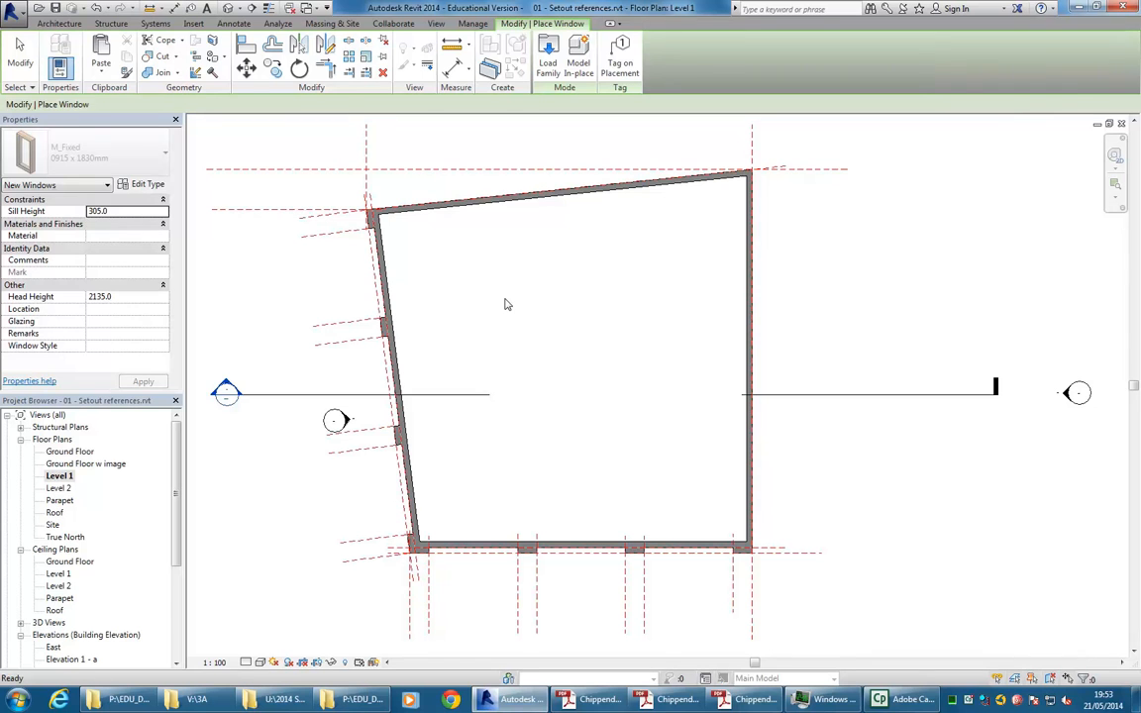
- Choose the 2380 x 1440mm Sash Window type for the windows being placed
click(134, 159)
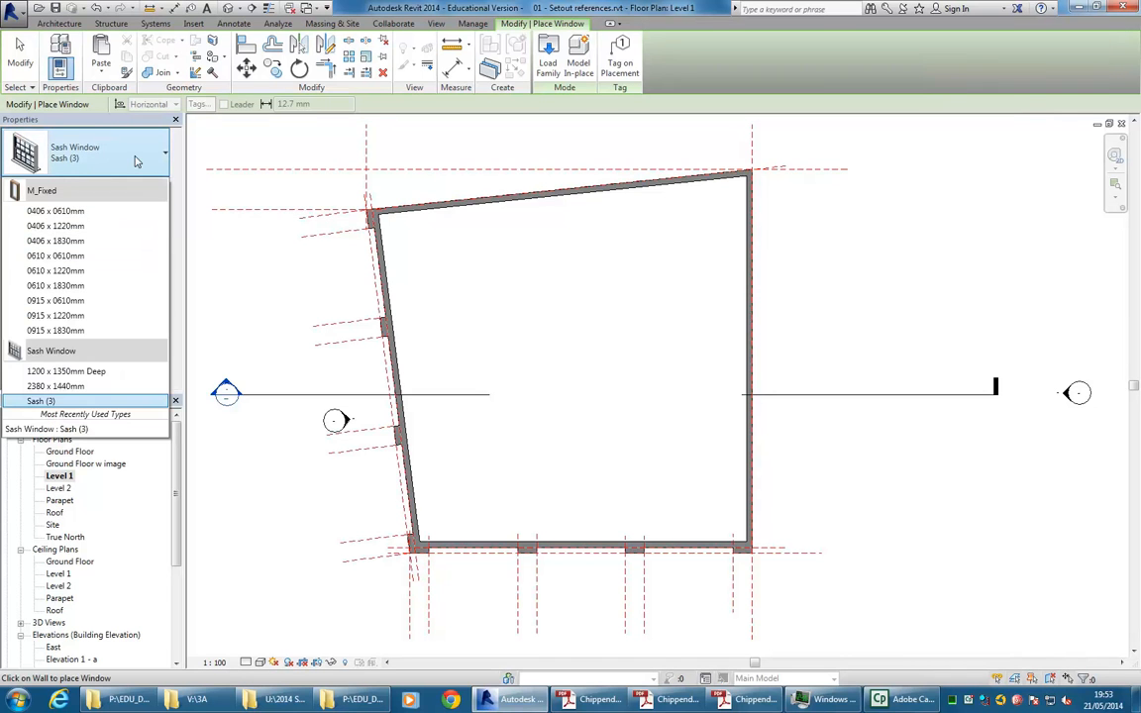
click(62, 387)
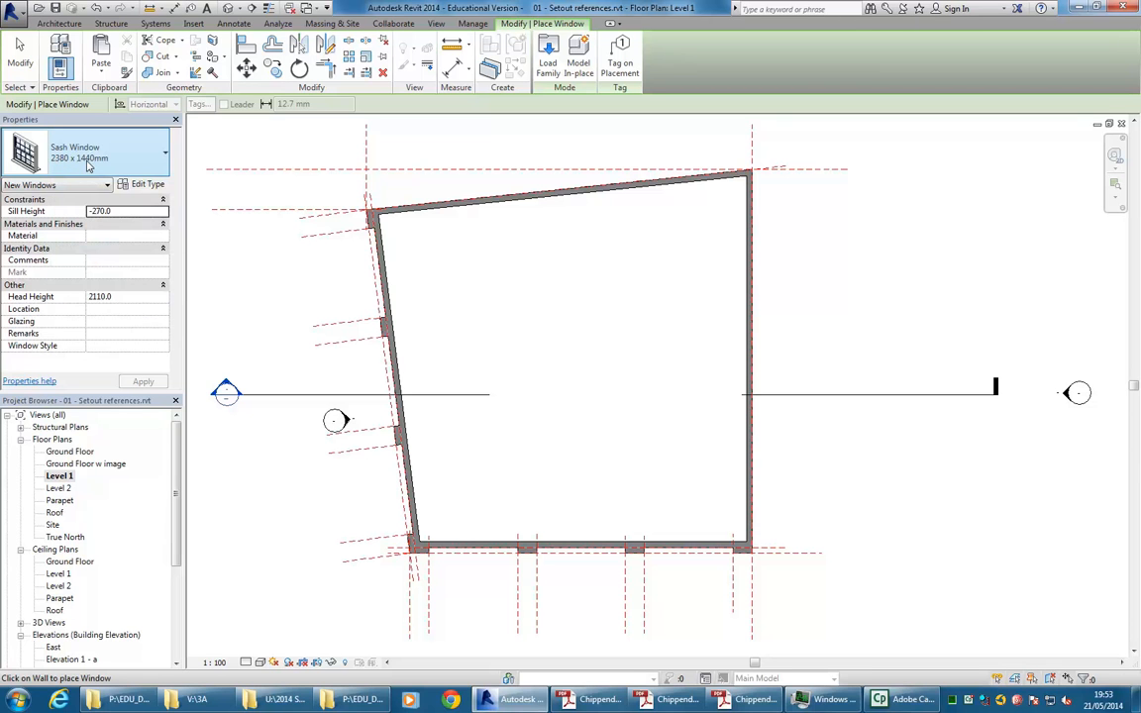
click(99, 167)
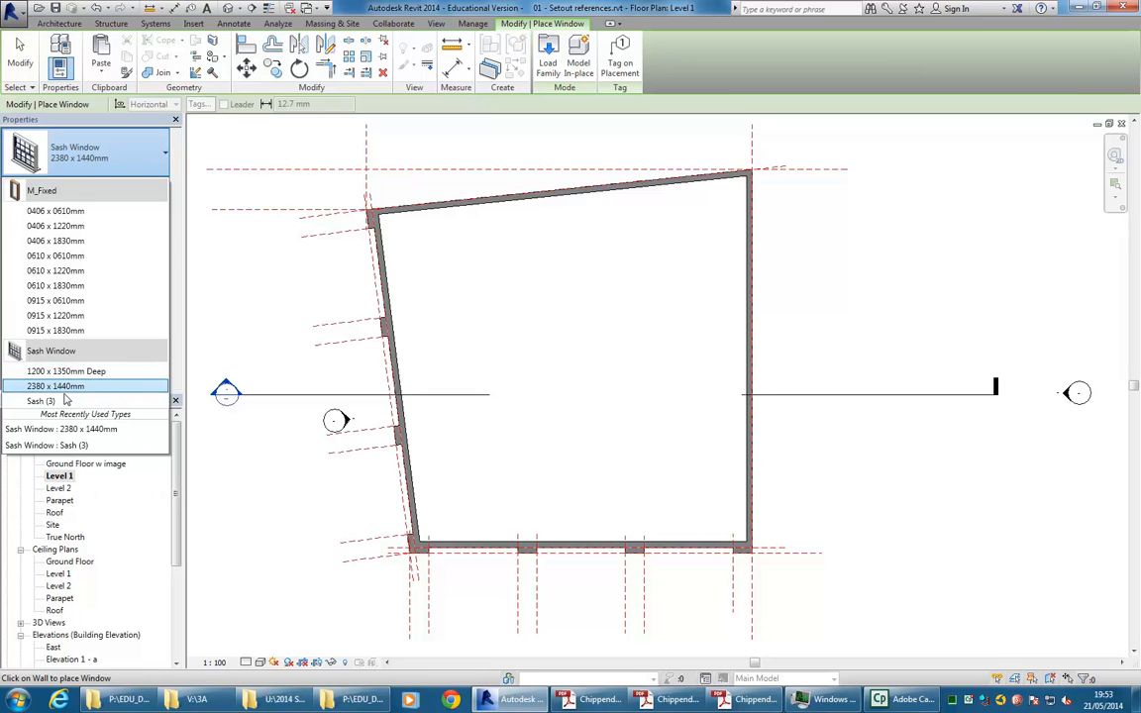
click(59, 388)
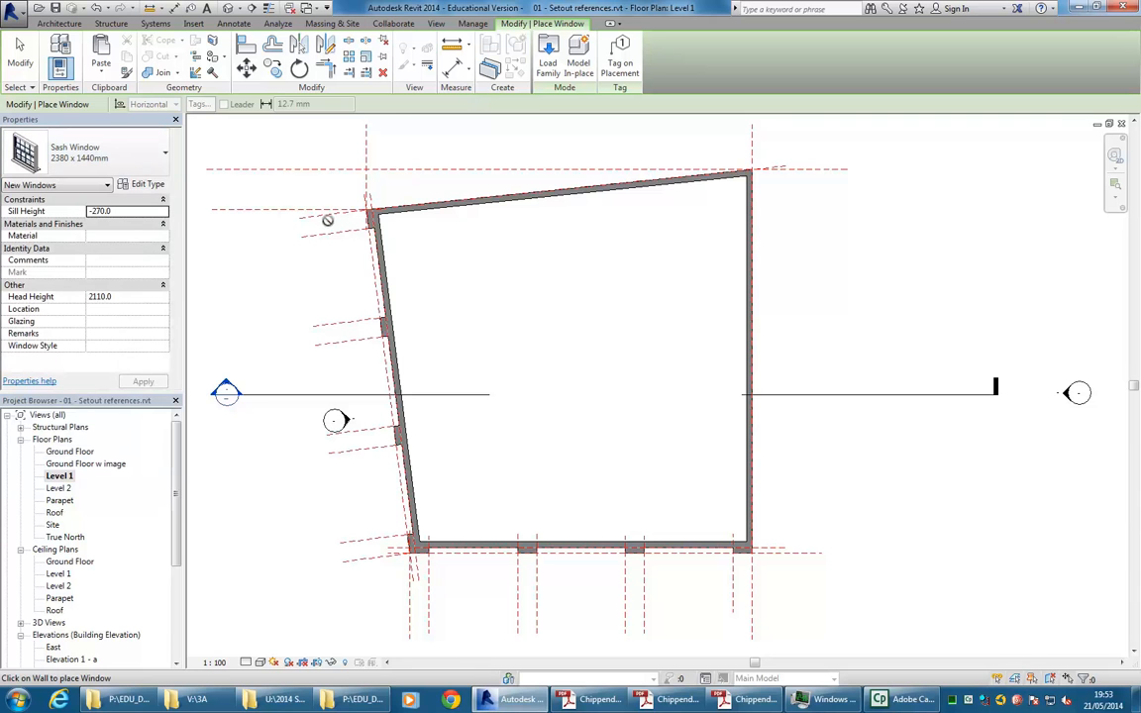
- Set the new windows' sill height to 700 mm
scroll(326, 219, up, 3)
scroll(393, 248, up, 1)
middle_drag(393, 248, 431, 318)
scroll(496, 306, up, 1)
scroll(431, 318, up, 1)
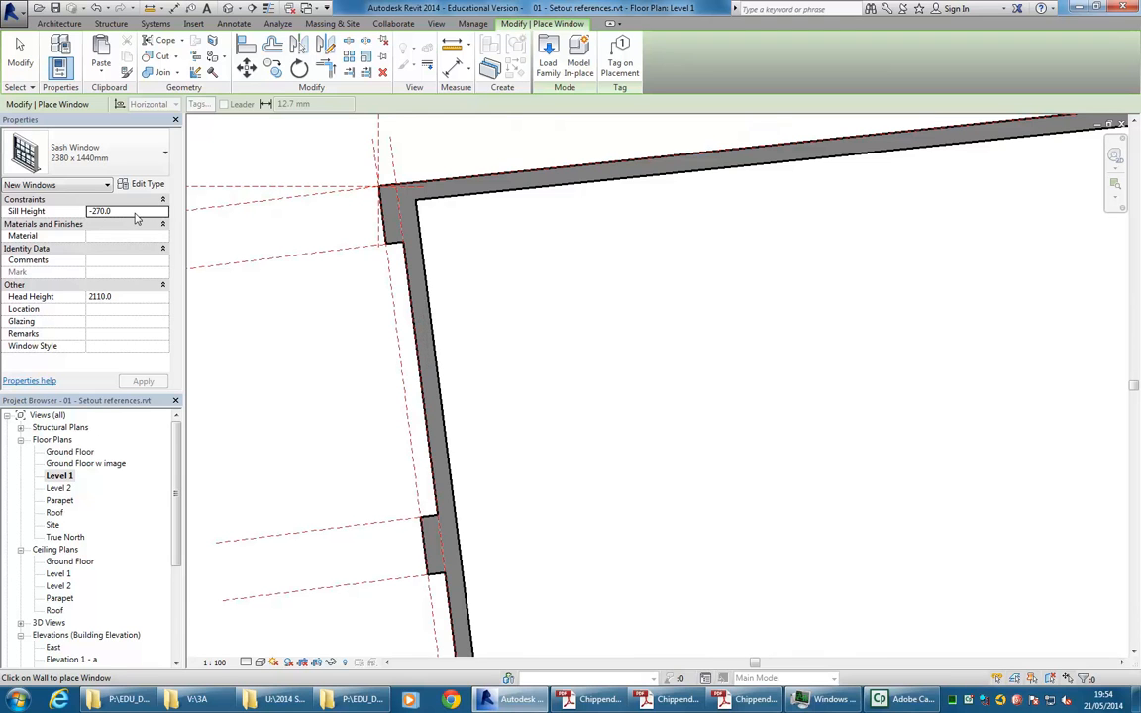
click(136, 211)
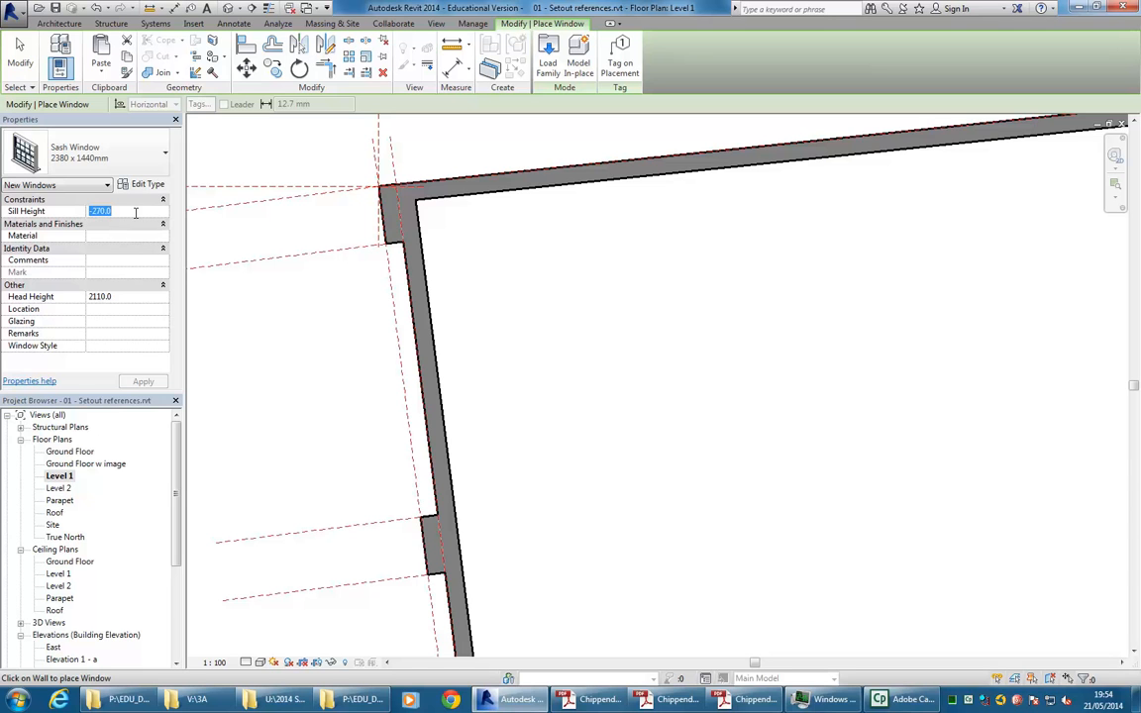
text(700)
key(Return)
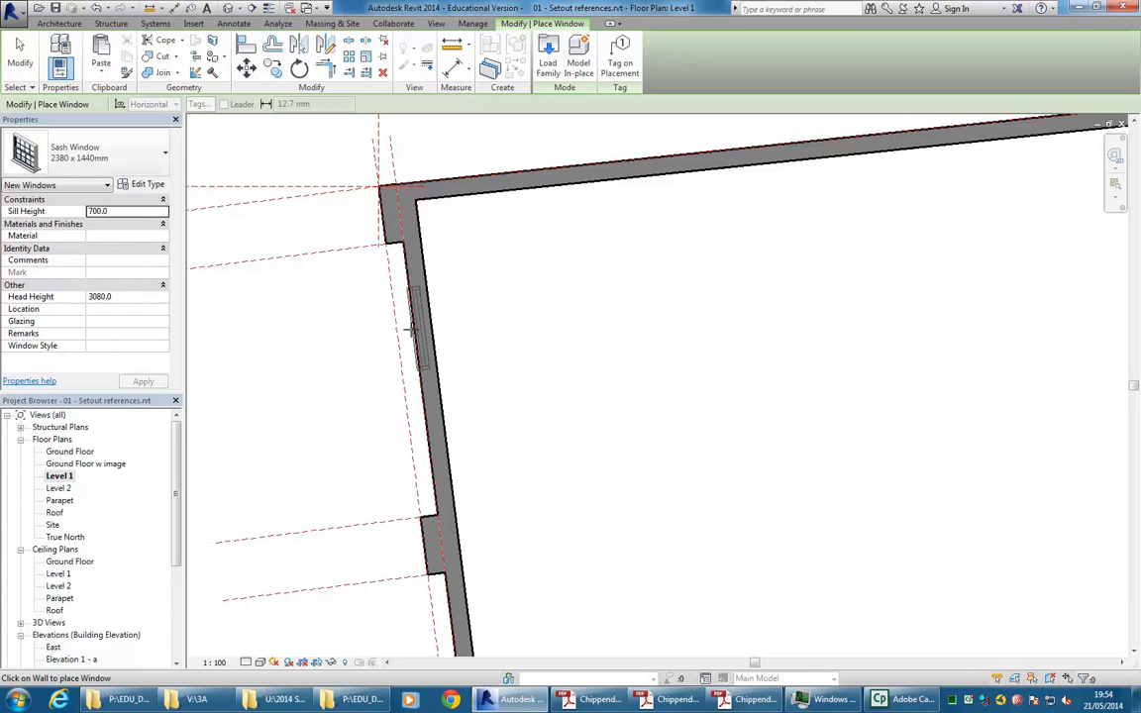
- Place one sash window in the slanted west wall's northernmost bay and one in the south wall's westernmost bay, ending window placement
scroll(282, 367, down, 3)
mouse_move(288, 374)
middle_down()
mouse_move(343, 288)
mouse_move(328, 294)
mouse_move(333, 259)
middle_up()
scroll(343, 288, down, 2)
middle_drag(423, 513, 419, 400)
scroll(467, 476, up, 3)
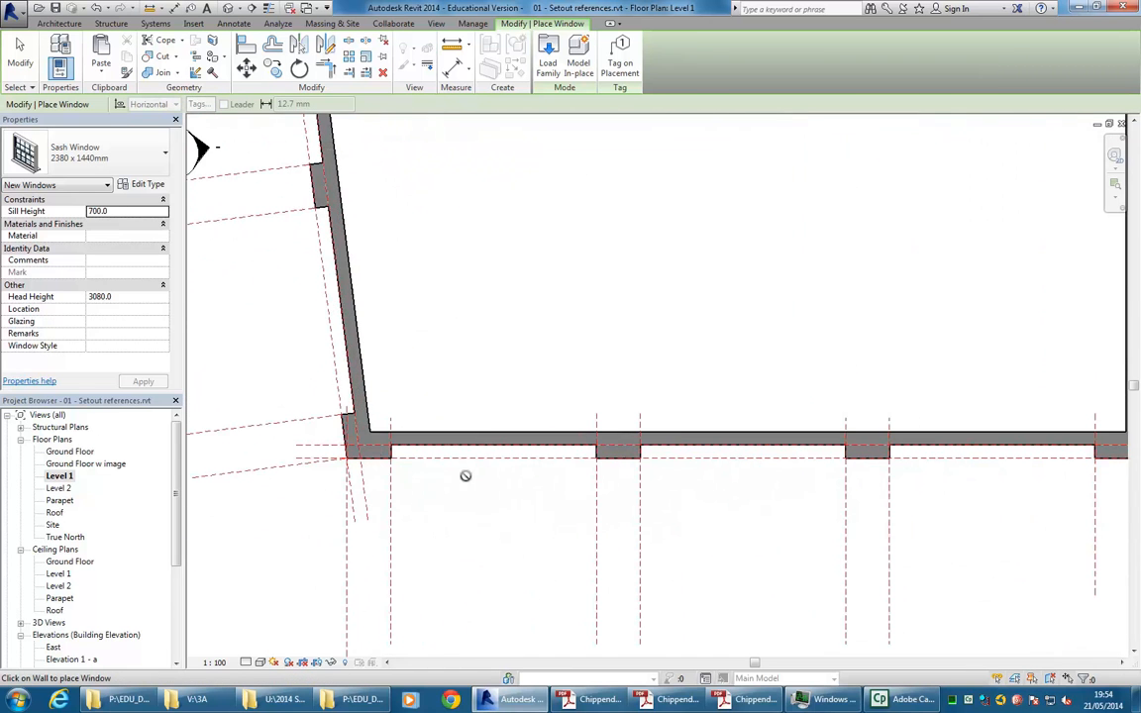
click(444, 446)
scroll(450, 315, down, 3)
middle_drag(451, 319, 415, 471)
scroll(458, 458, down, 2)
key(Escape)
key(Escape)
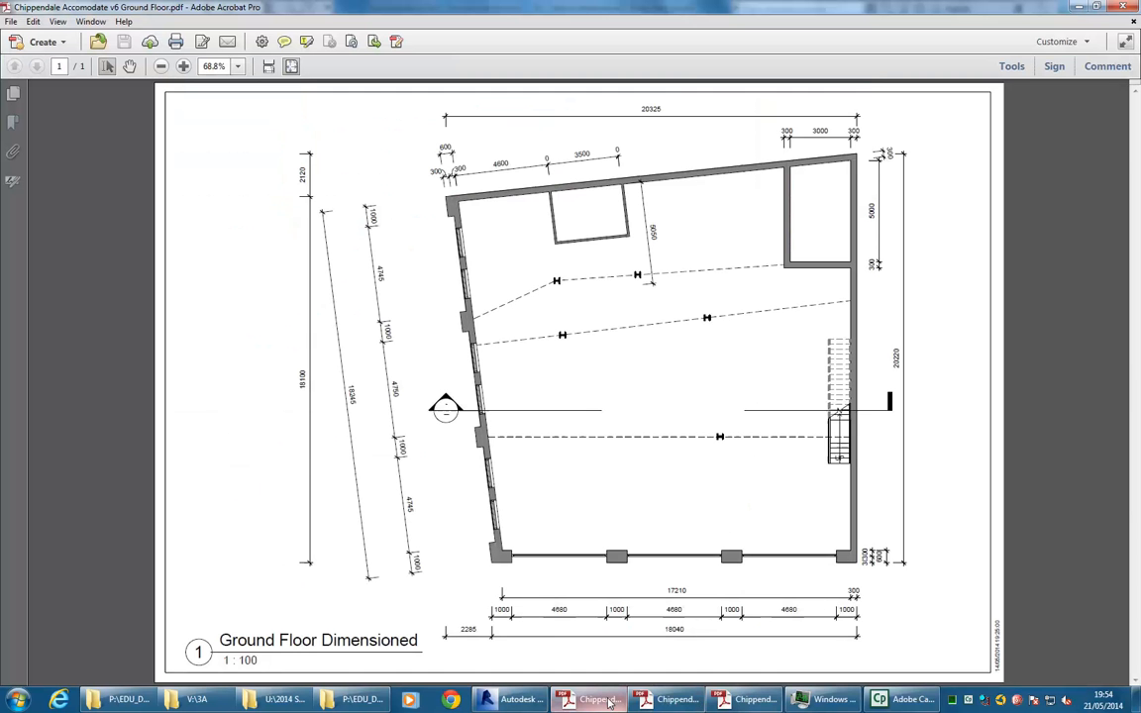
- Switch to Acrobat to examine the window layout in the Chippendale ground floor, section and elevation PDFs, and return to Revit
click(594, 699)
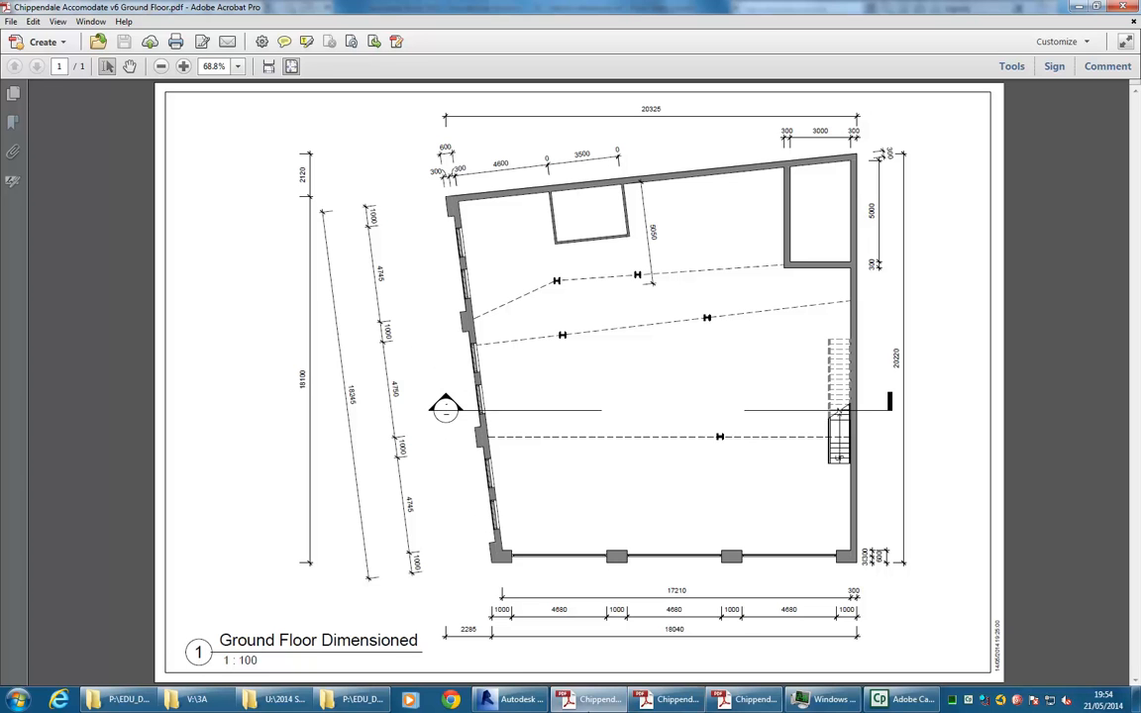
click(747, 700)
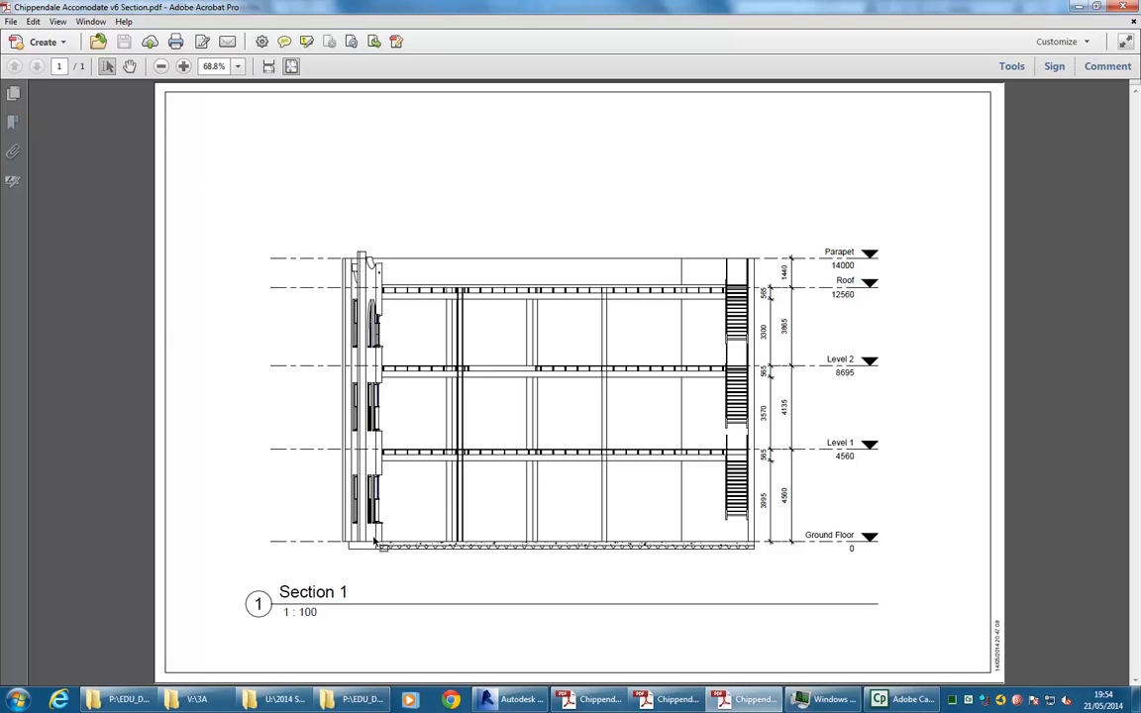
click(673, 699)
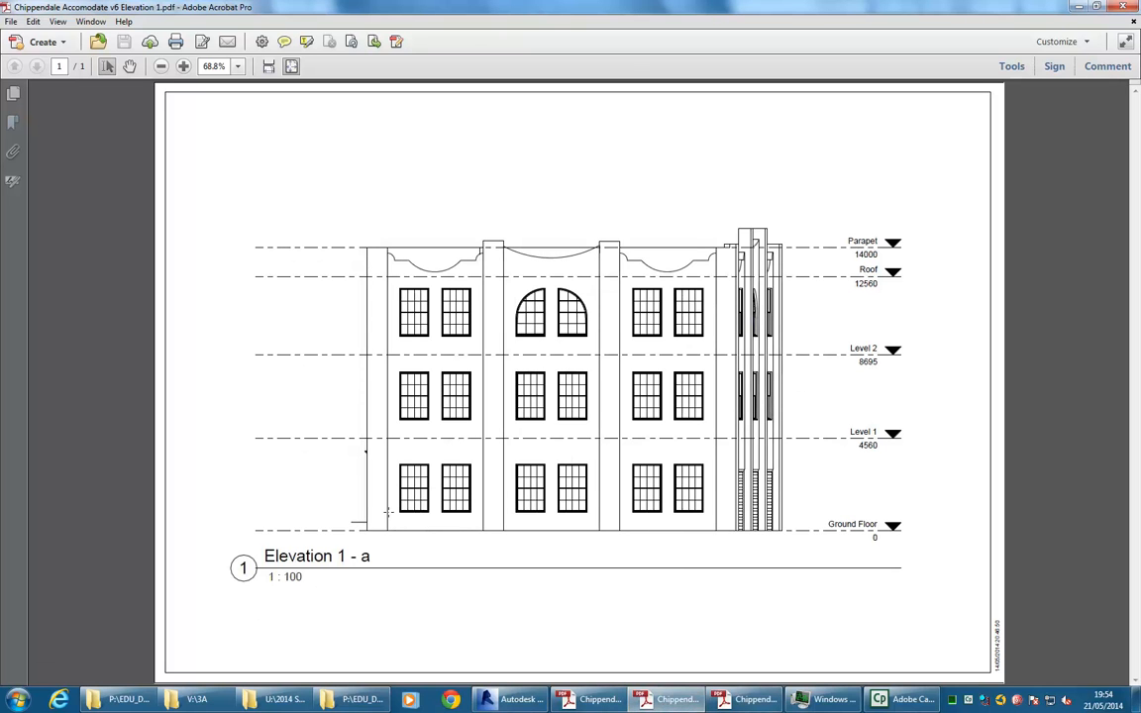
click(748, 702)
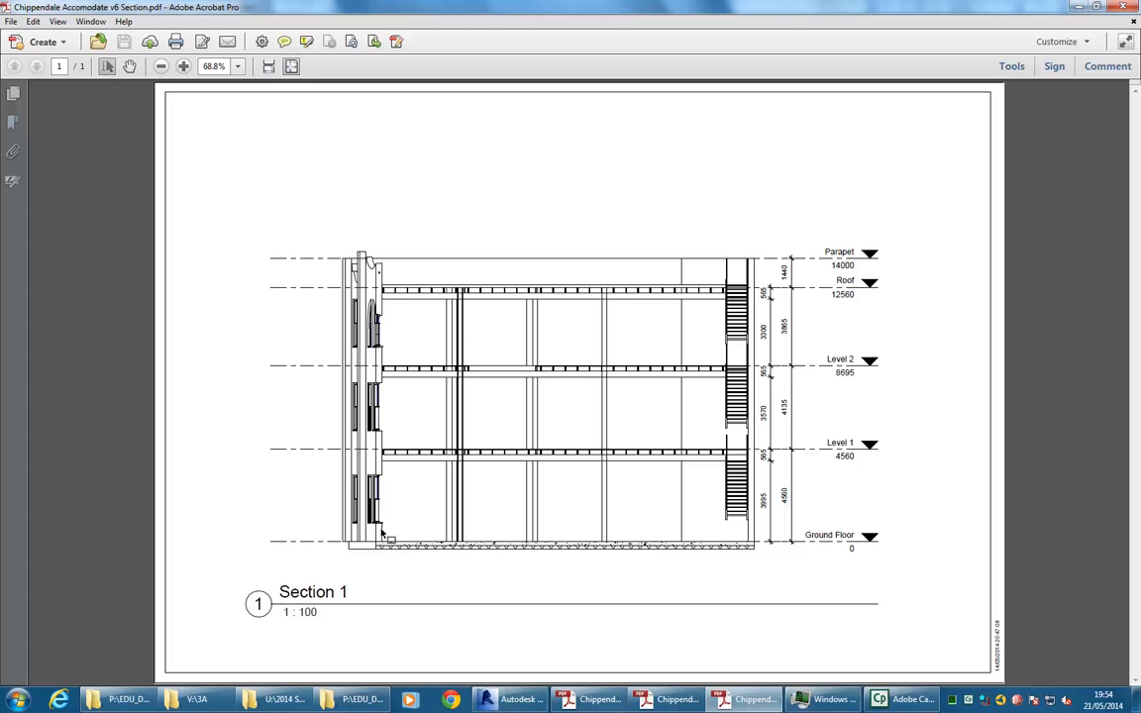
click(1080, 7)
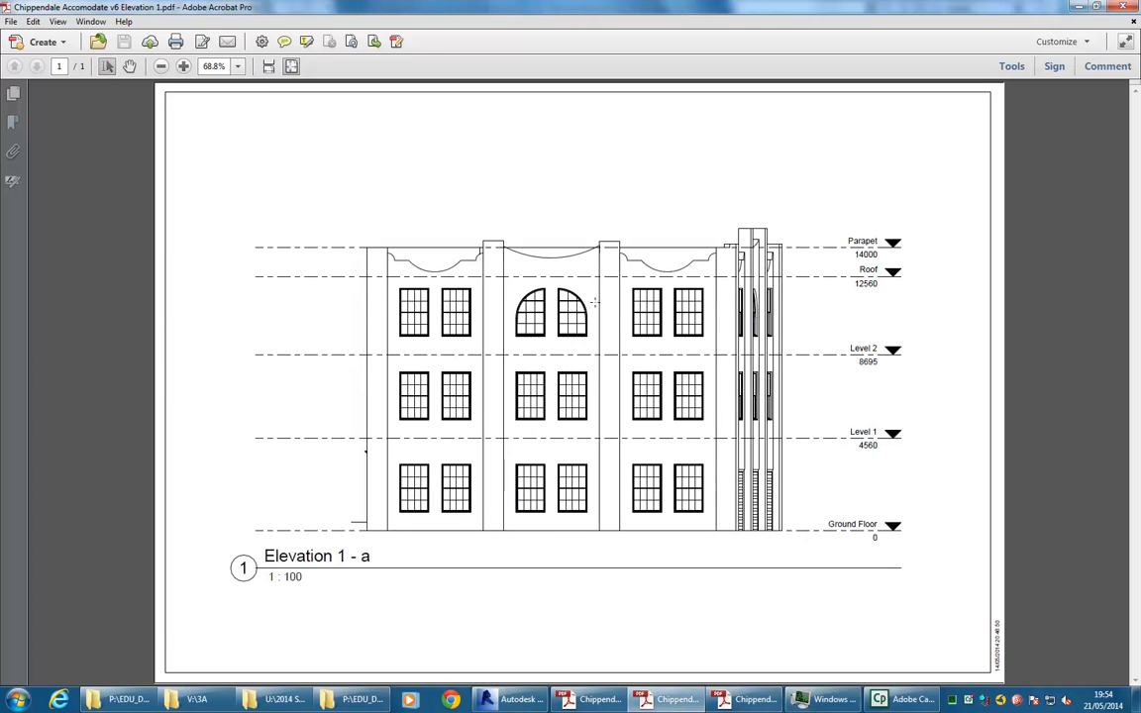
click(1079, 7)
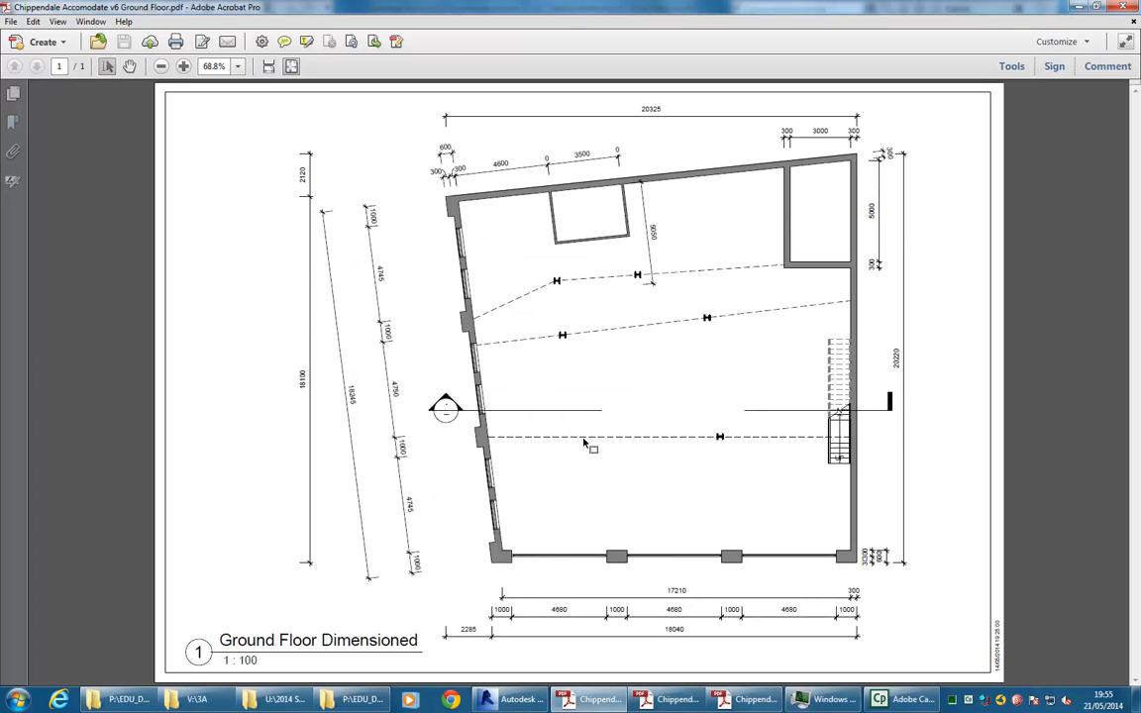
click(515, 699)
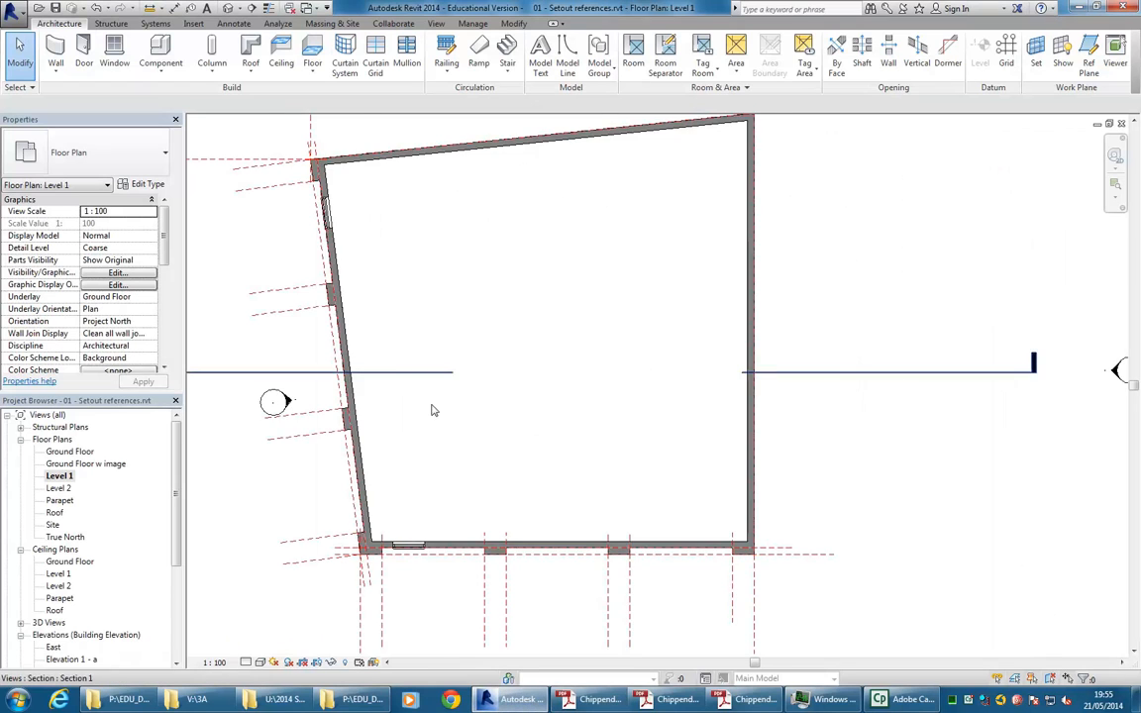
- Copy the south wall's sash window eastward within the same bay, leaving a gap of about 560 mm between the two windows
scroll(454, 433, up, 5)
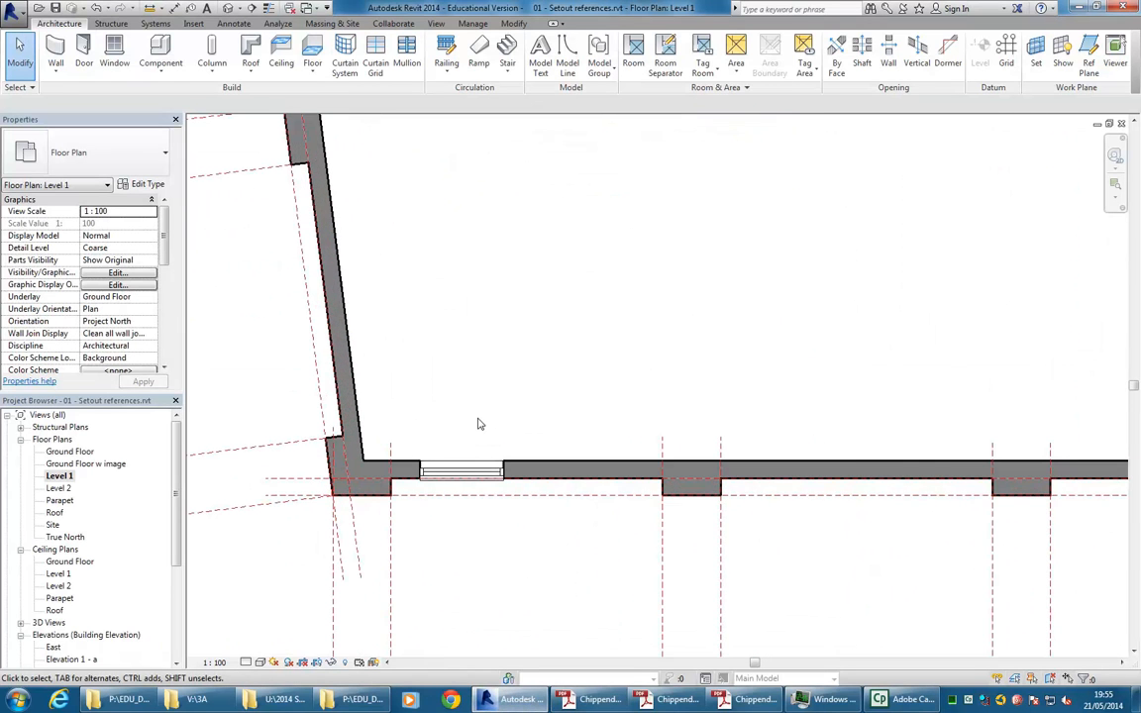
scroll(478, 424, up, 2)
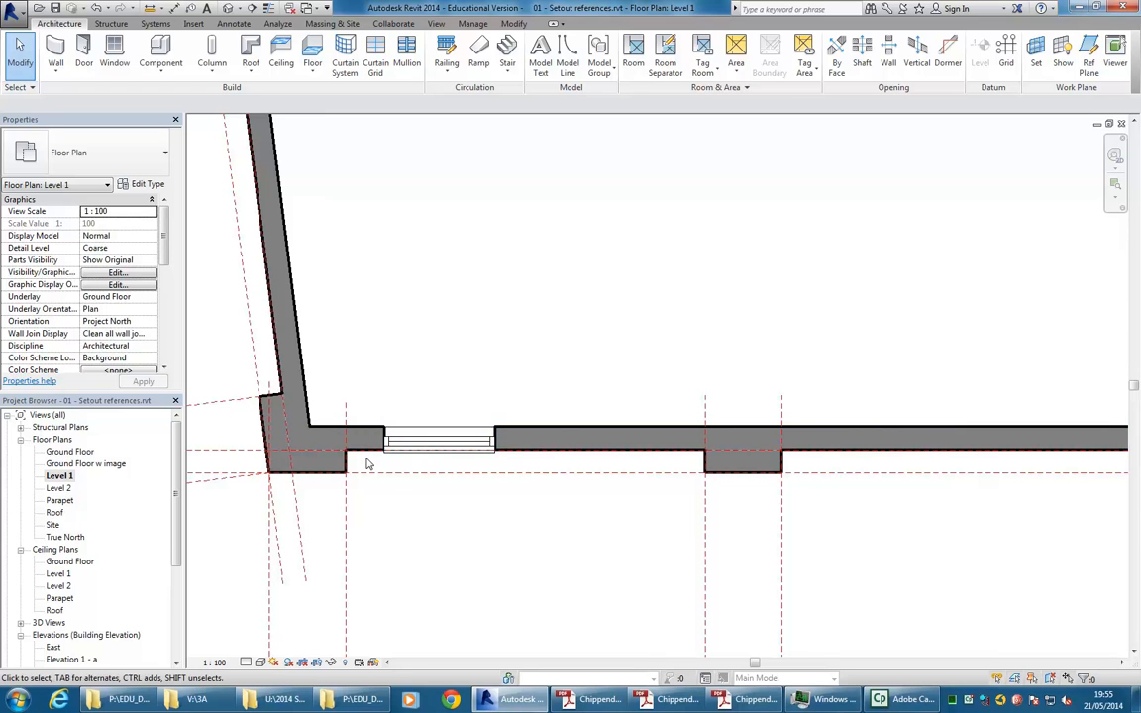
click(440, 450)
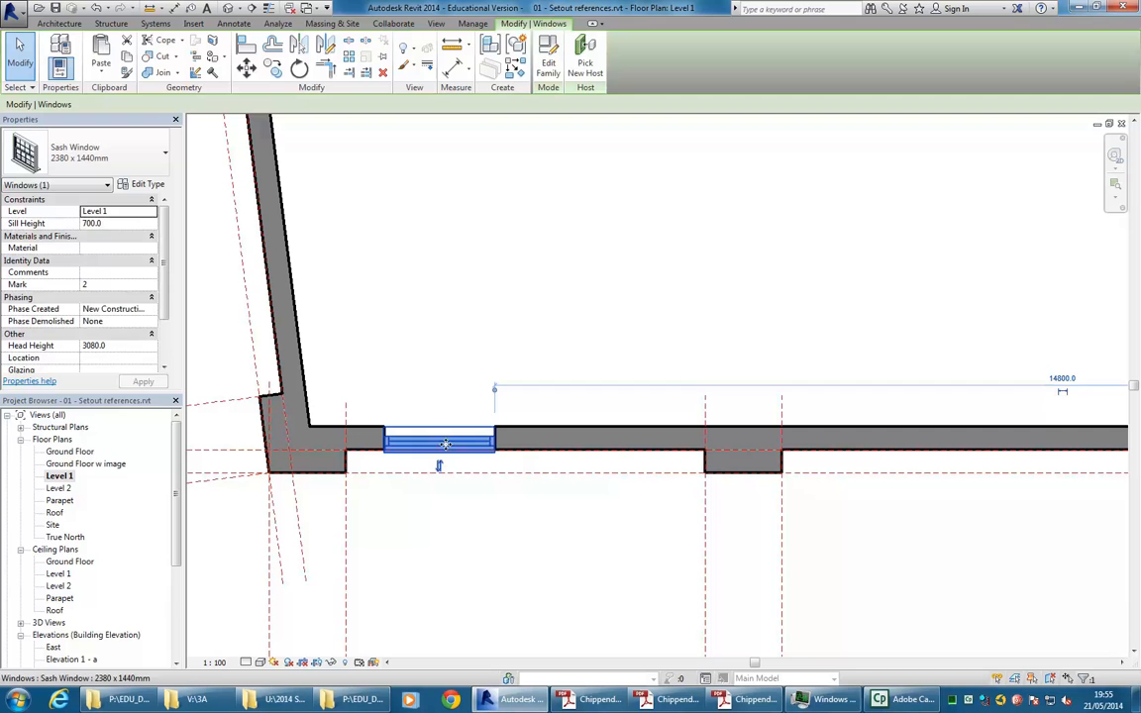
click(272, 66)
click(416, 401)
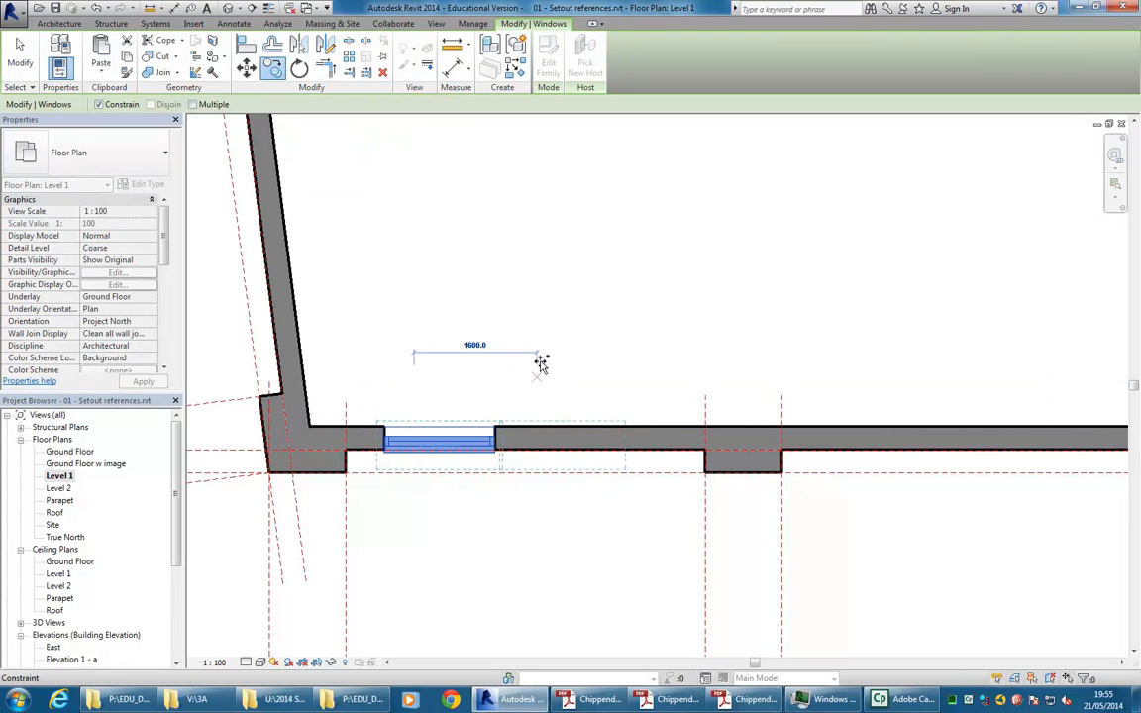
click(570, 372)
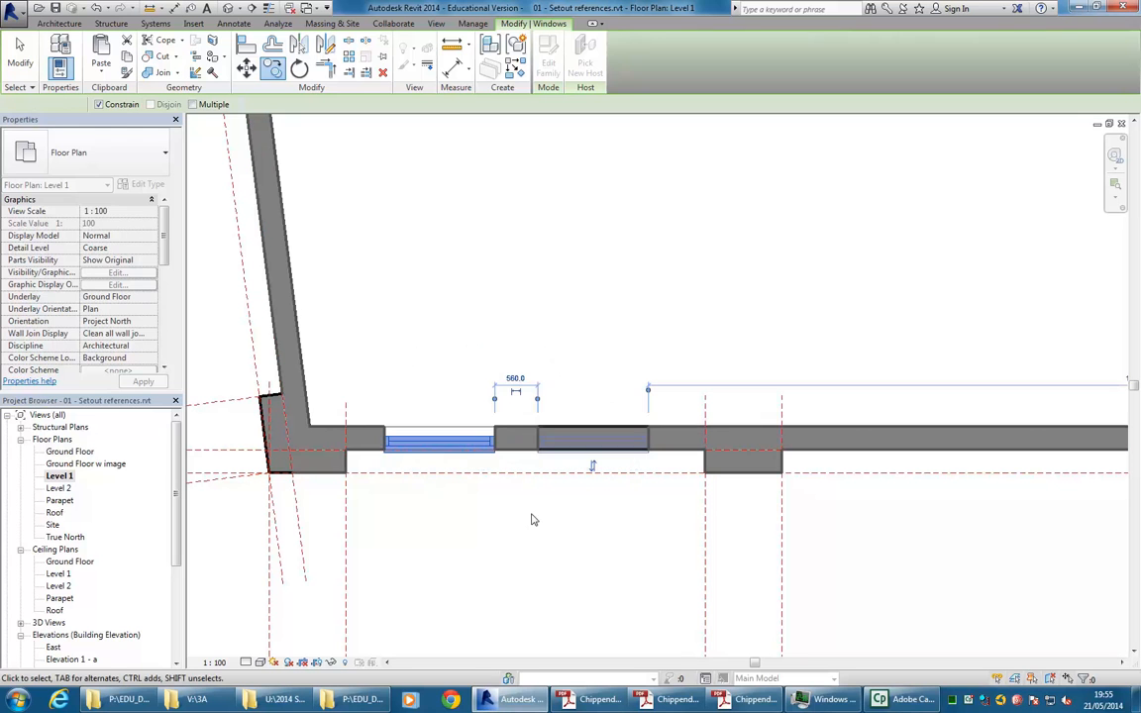
click(470, 262)
- Add an aligned dimension from the westernmost south pier's east reference plane to the near edge of the first window
scroll(463, 277, up, 1)
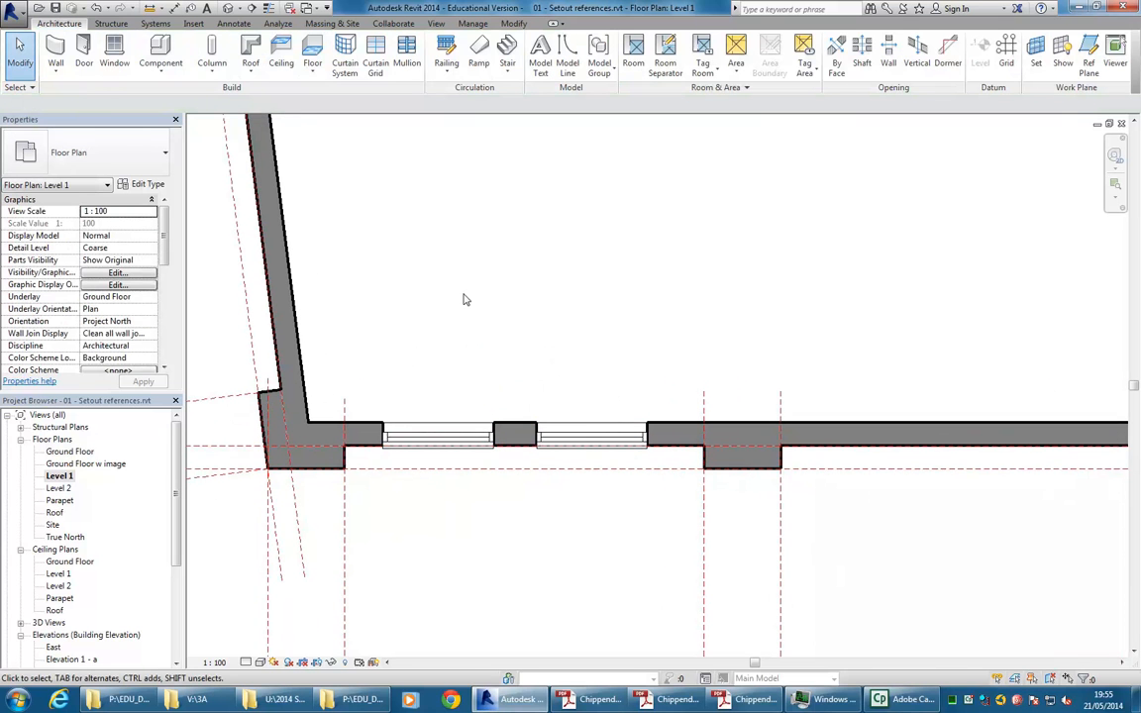
scroll(464, 300, down, 1)
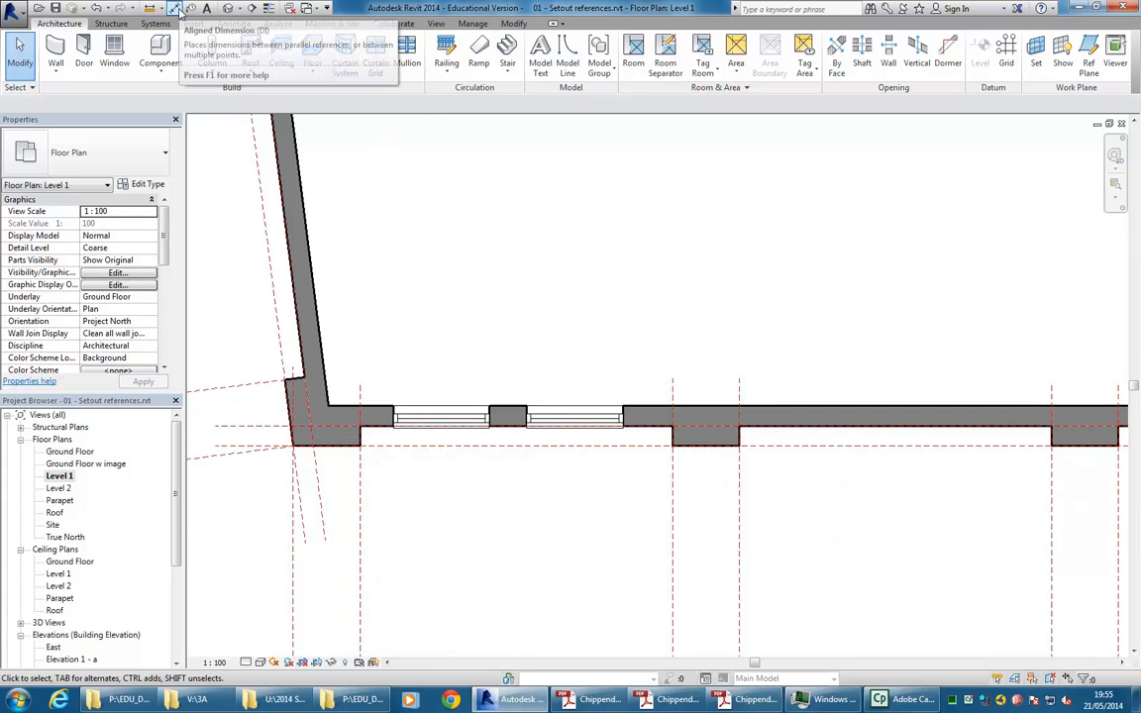
click(175, 9)
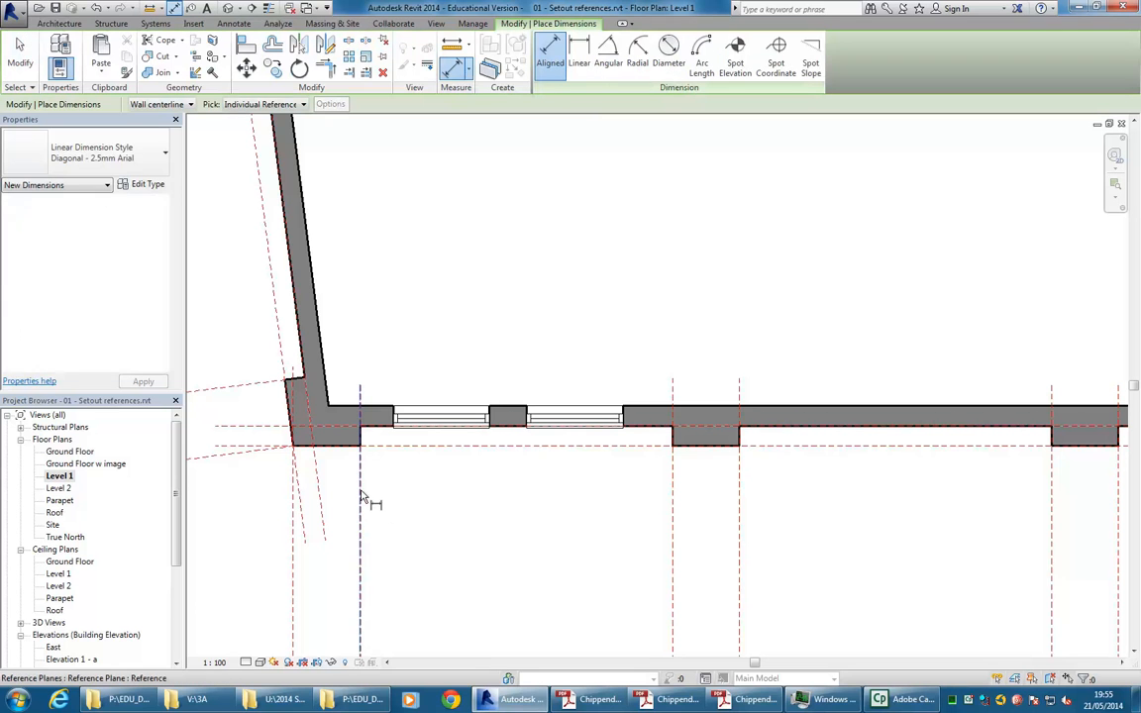
scroll(372, 428, up, 2)
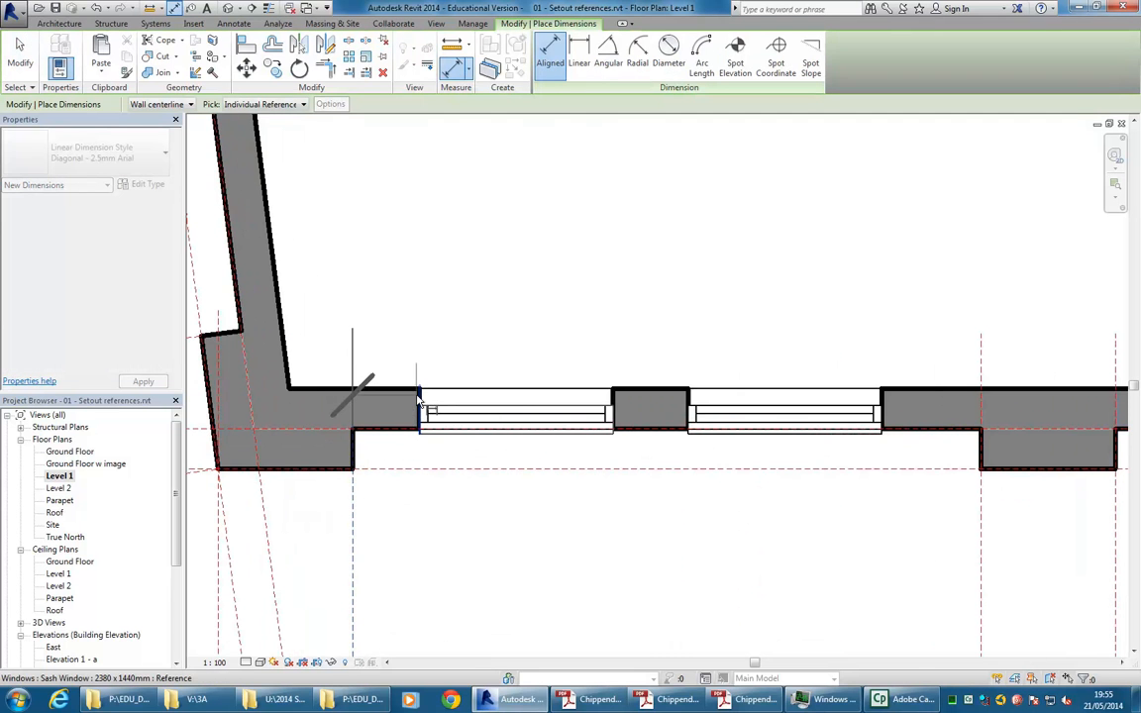
click(417, 397)
scroll(418, 398, down, 2)
middle_drag(420, 399, 411, 337)
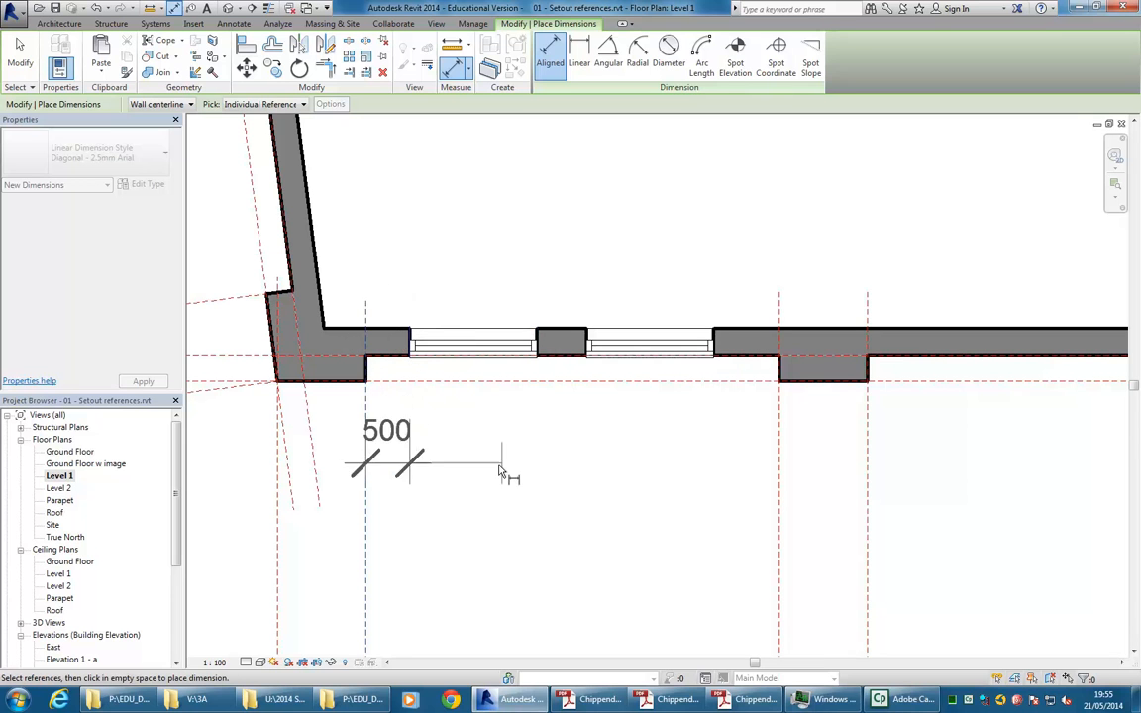
click(485, 523)
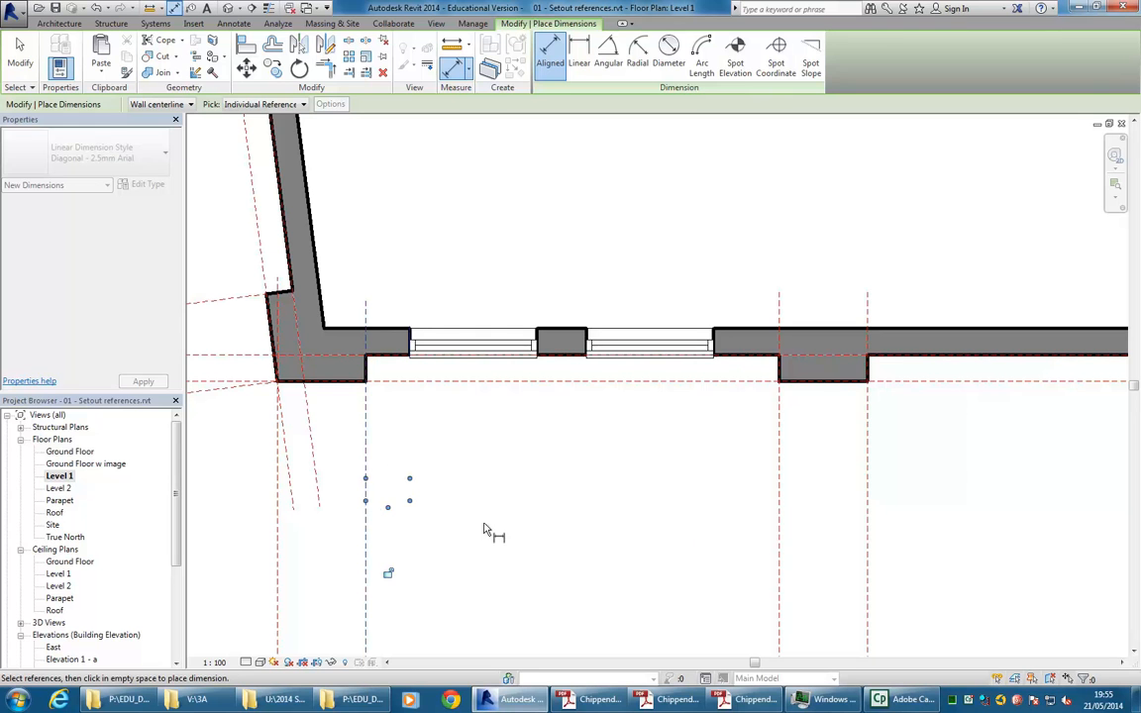
- Dimension the gap between the two south wall windows and the gap from the eastern window to the next pier's reference plane
click(538, 335)
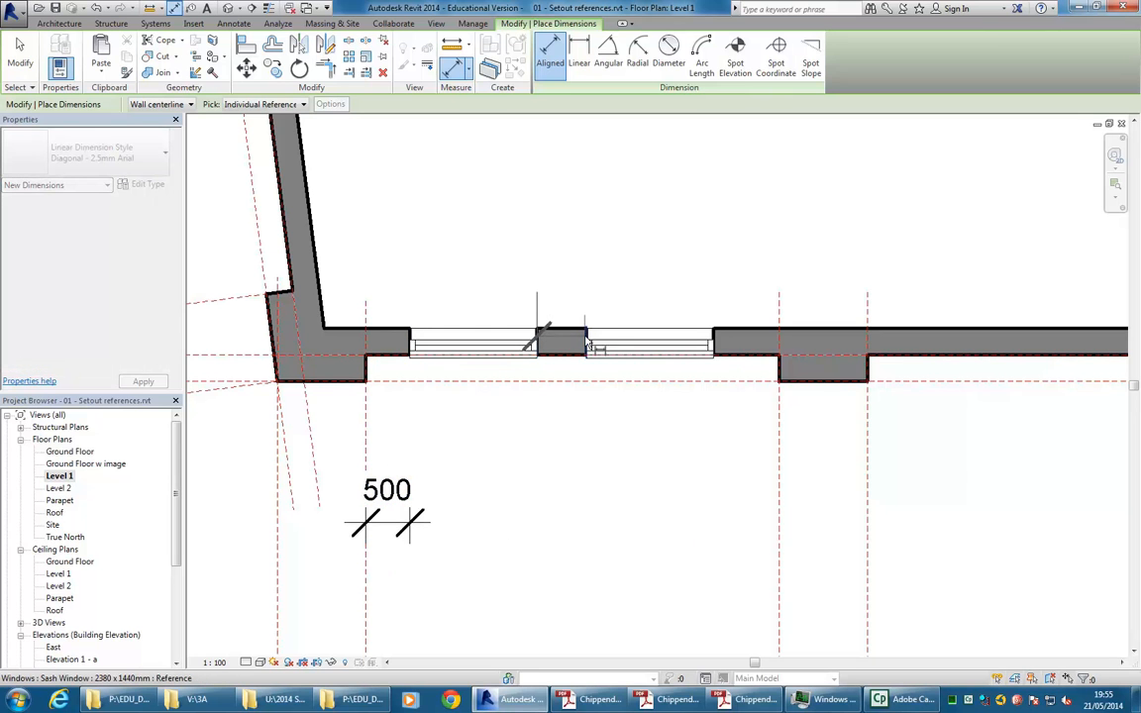
click(588, 339)
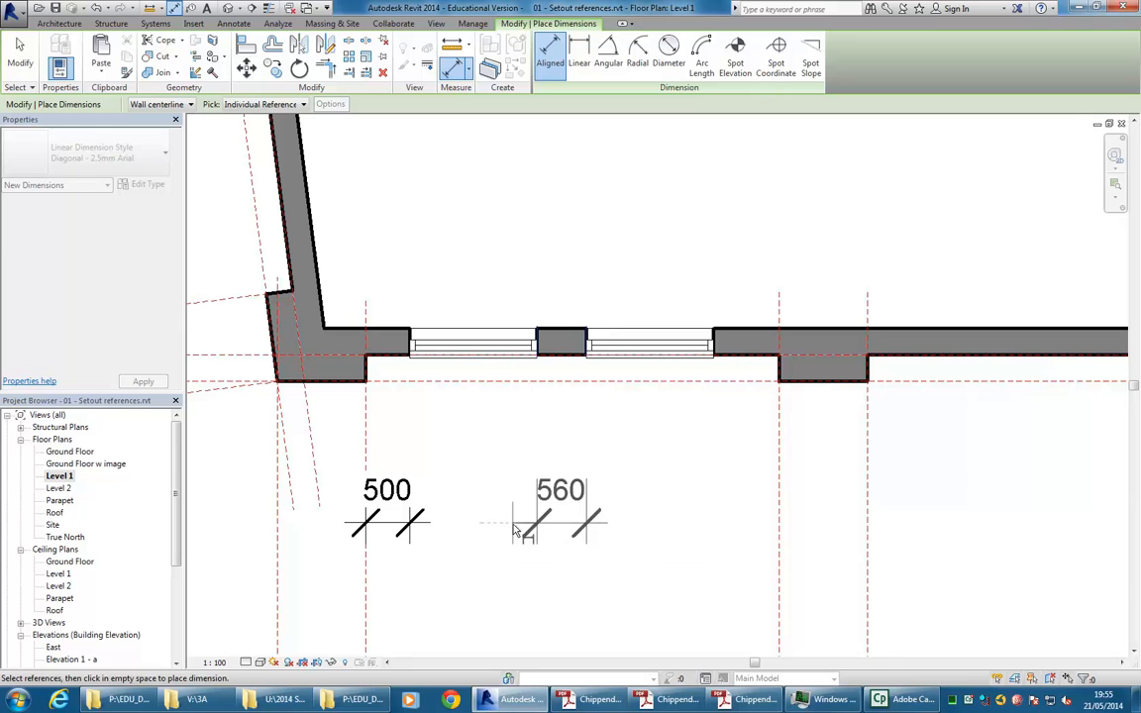
click(522, 532)
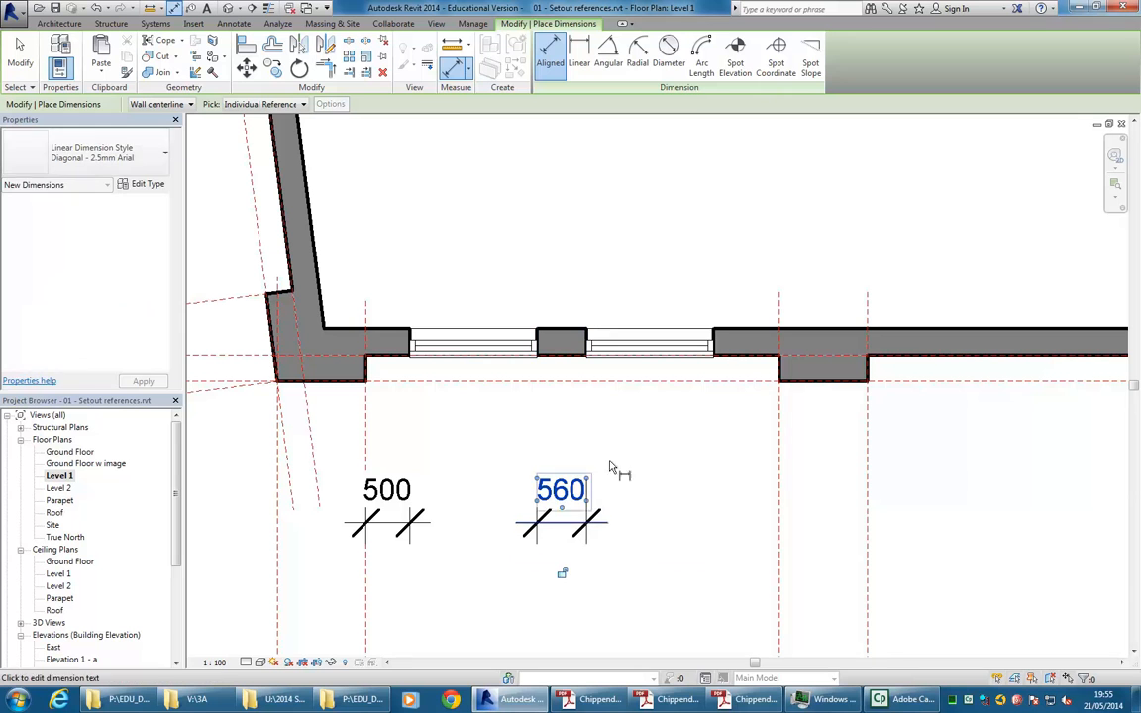
click(779, 398)
click(714, 346)
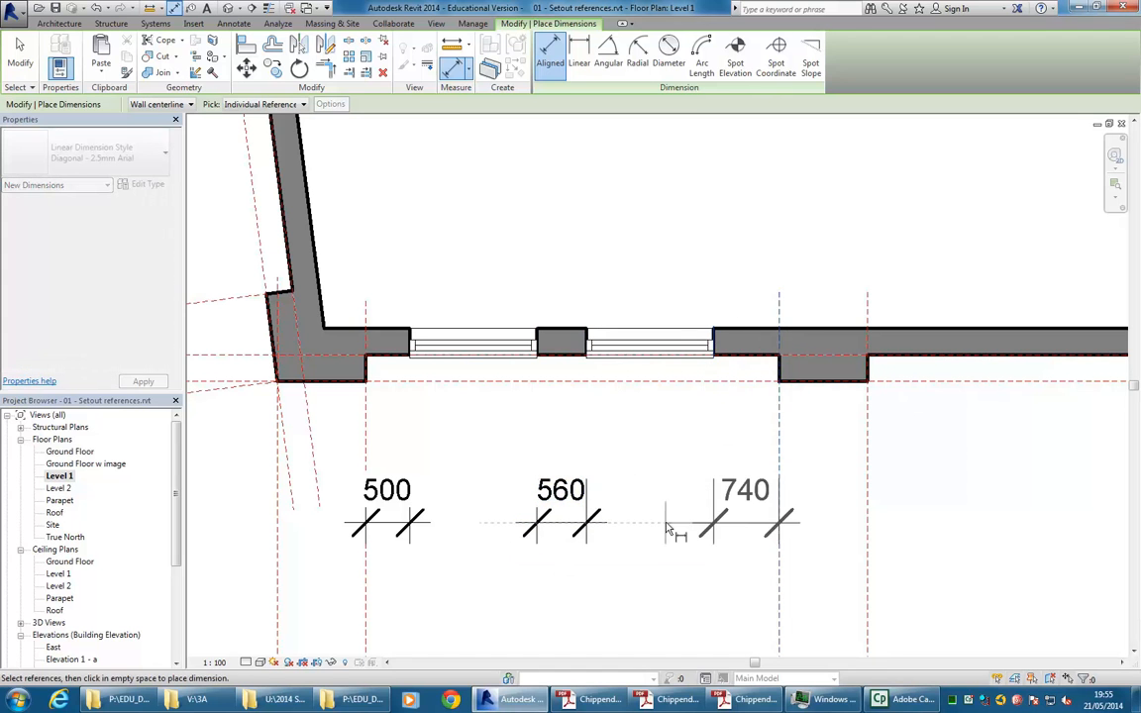
click(669, 532)
key(Escape)
key(Escape)
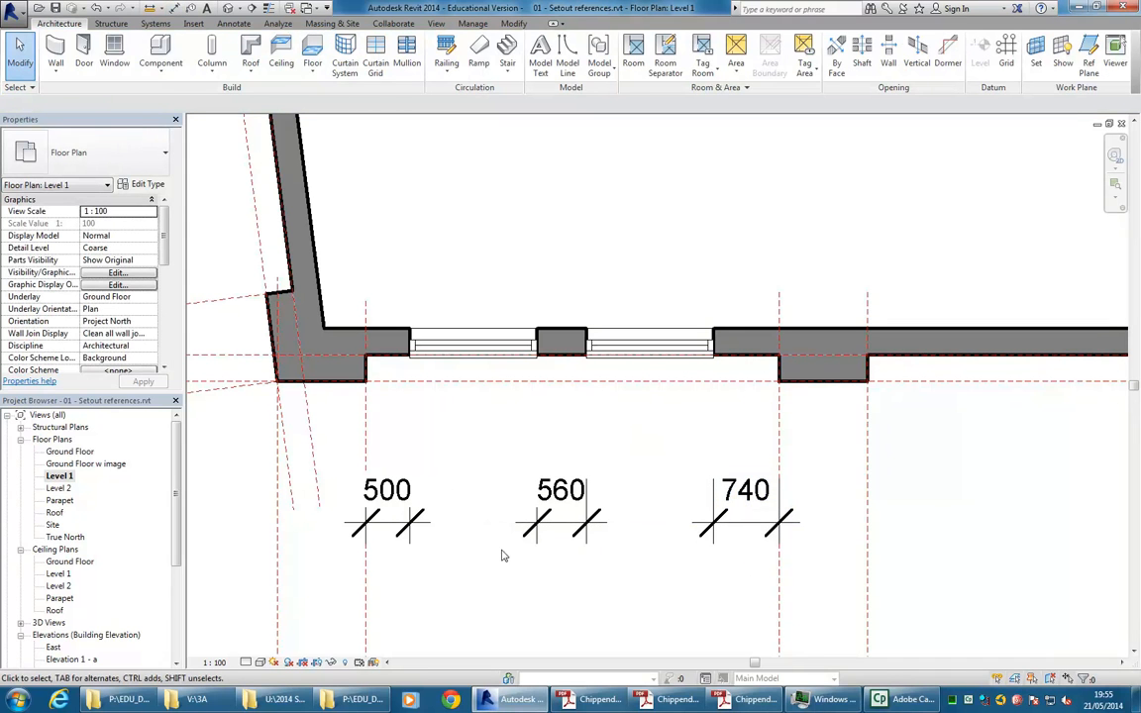
- Open the Windows Calculator, add 740 and 1060 to total the bay's three gaps, and close it
key(super)
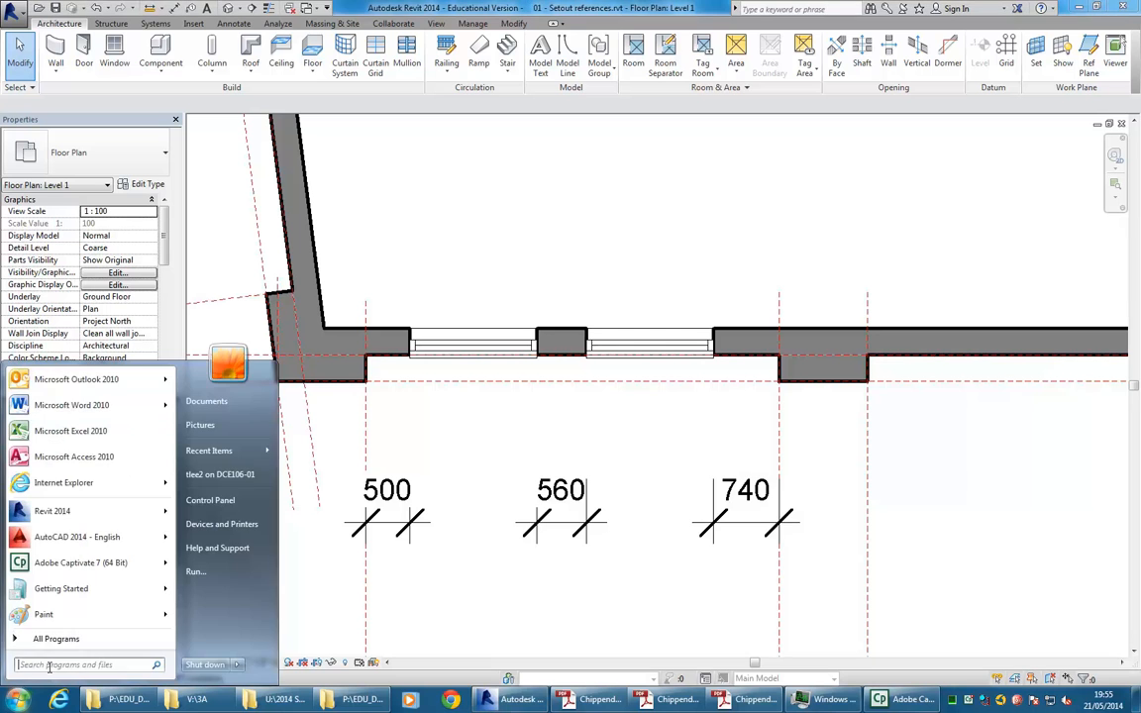
text(cal)
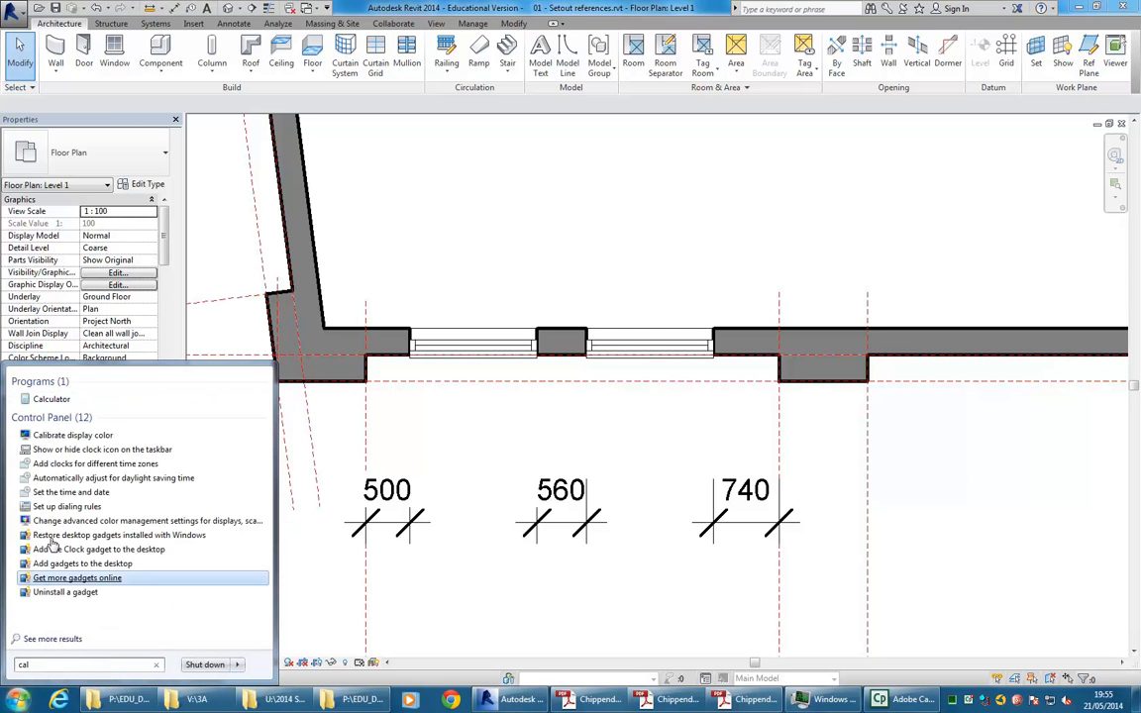
click(52, 400)
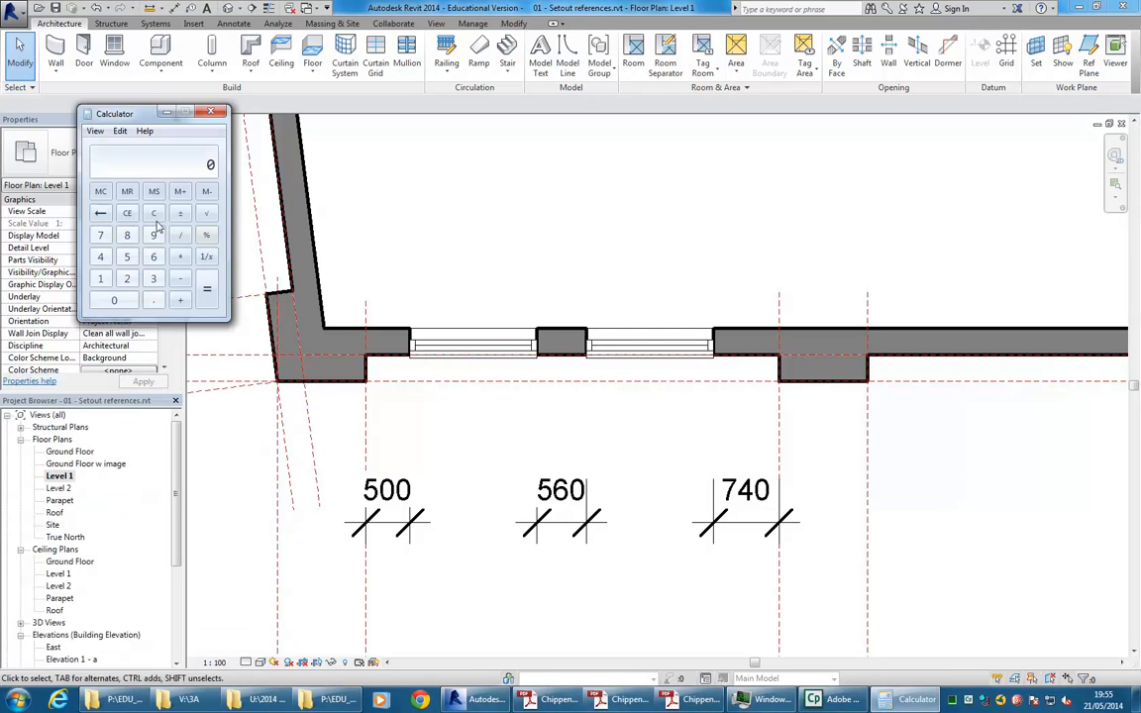
click(100, 234)
click(100, 257)
click(114, 300)
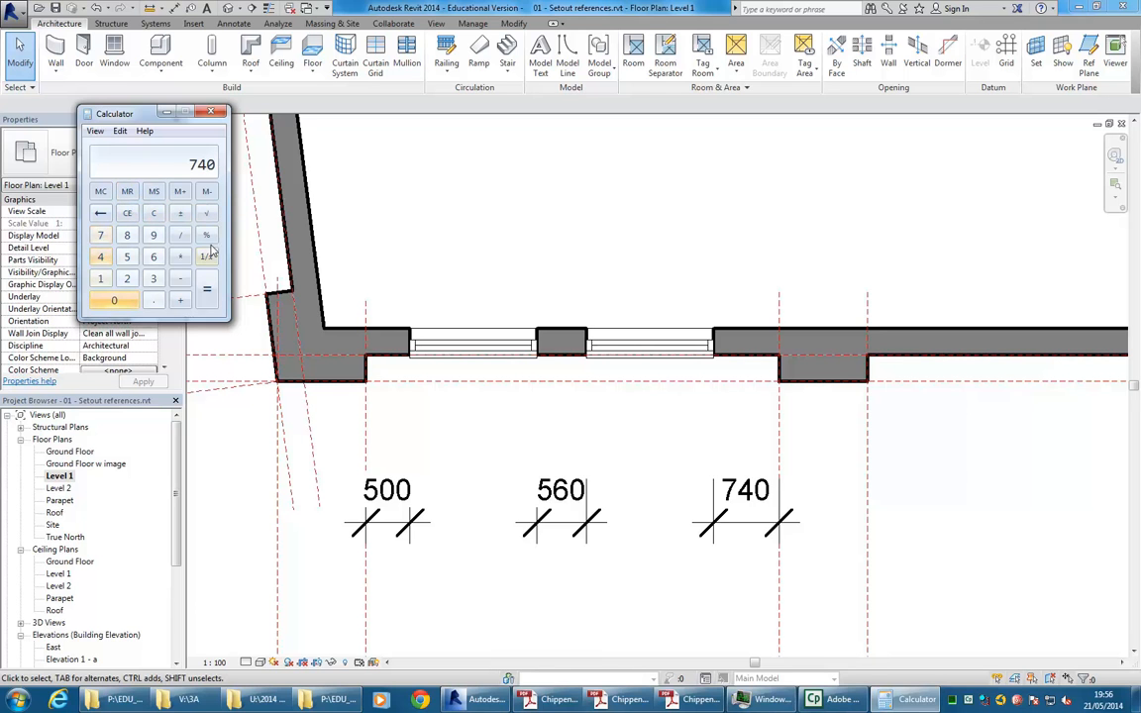
click(180, 301)
click(100, 278)
click(114, 300)
click(157, 256)
click(114, 300)
click(203, 285)
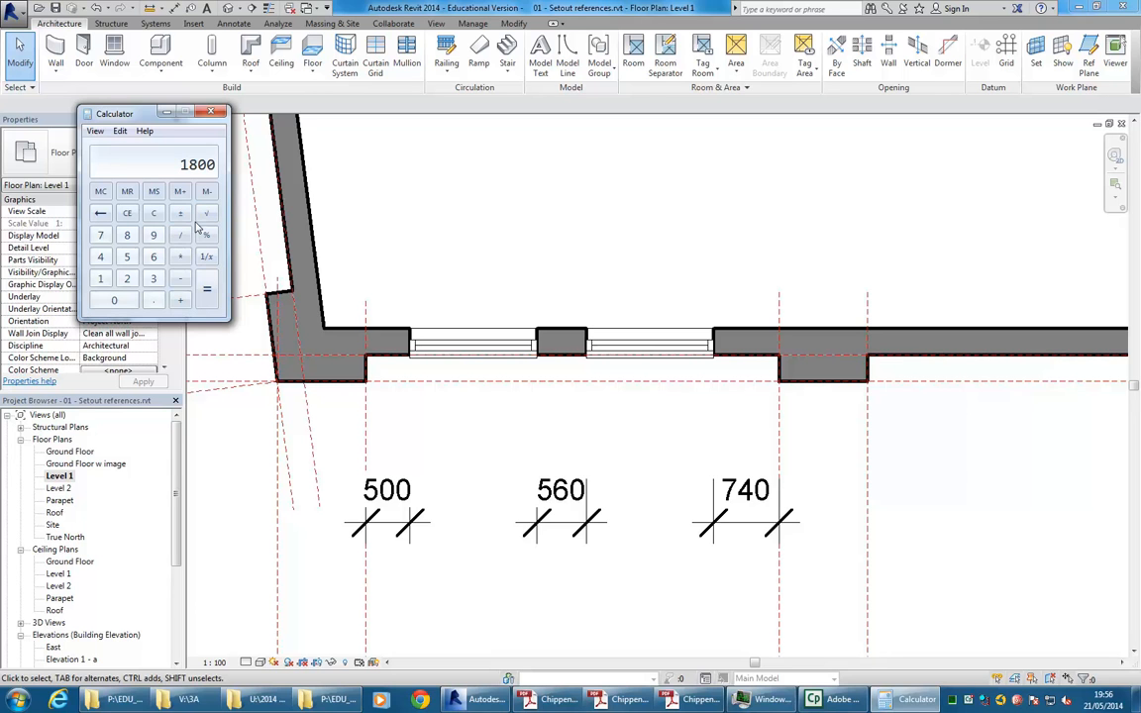
click(209, 112)
- Set the distance between the western pier and the bay's first window to 600 mm
click(489, 368)
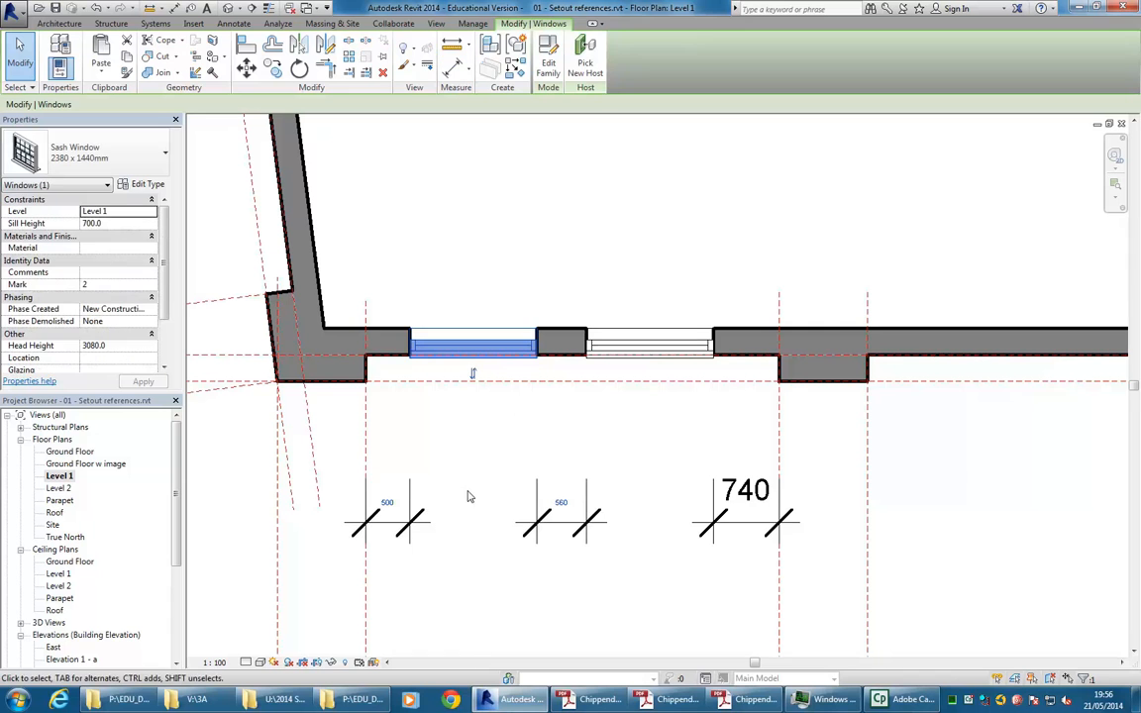
click(387, 502)
text(6)
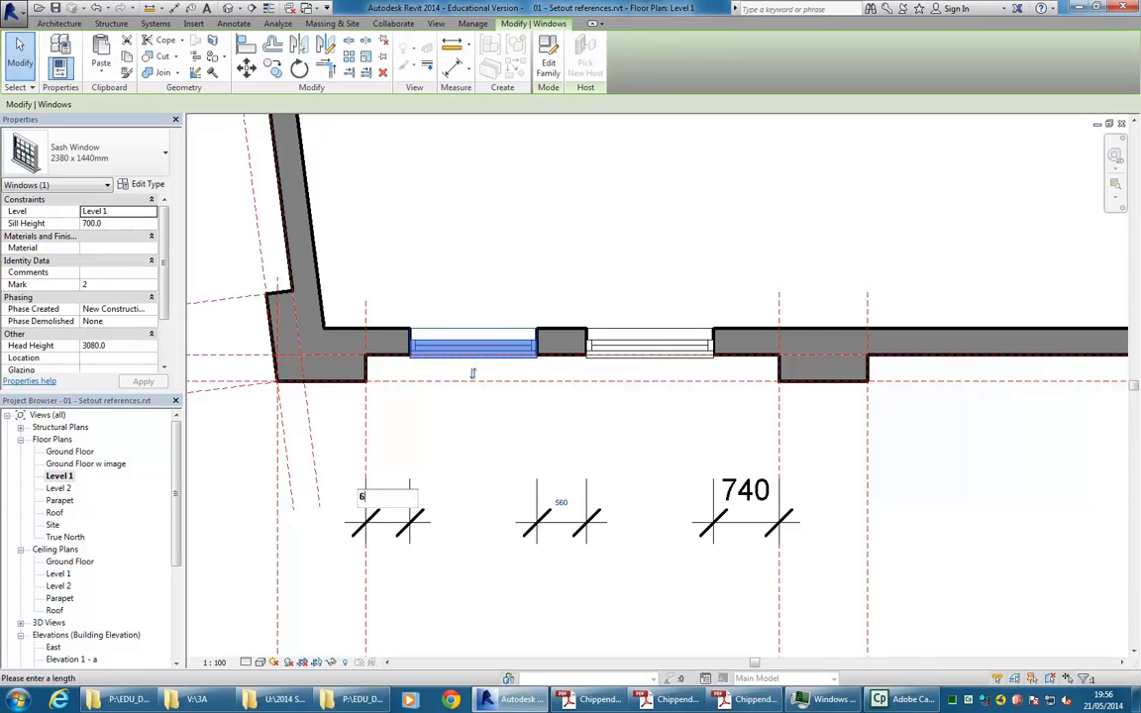
text(00)
key(Return)
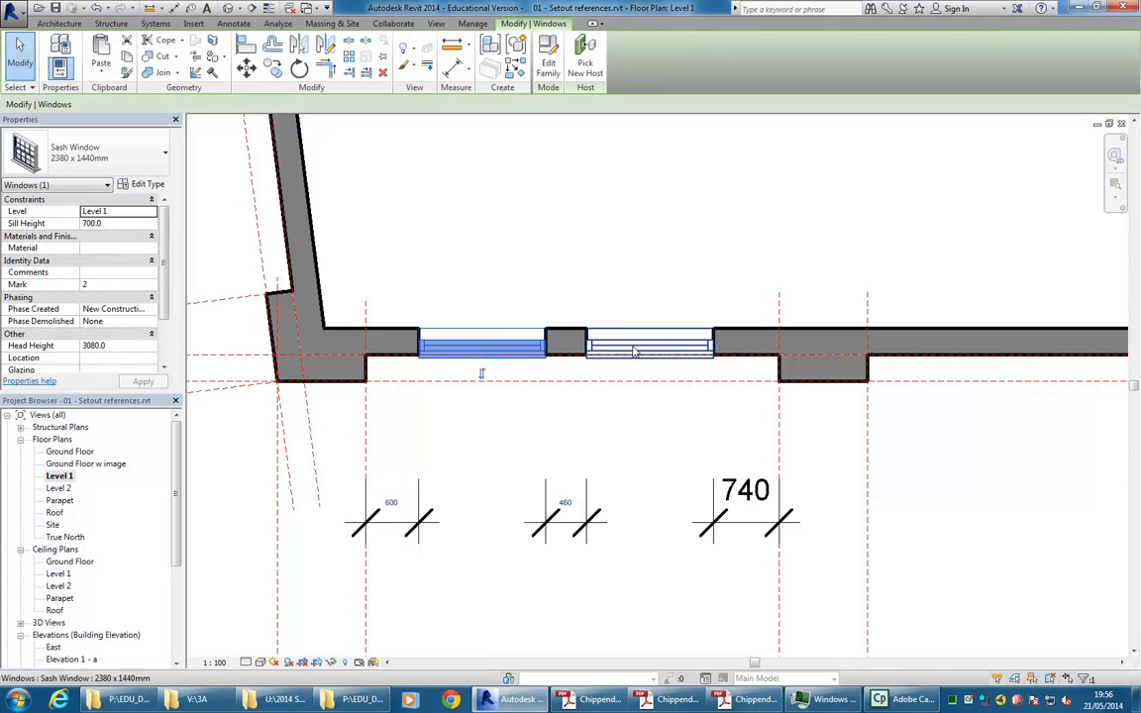
- Set the distance between the bay's eastern window and the next pier to 600 mm and clear the selection
click(649, 345)
click(730, 495)
text(600)
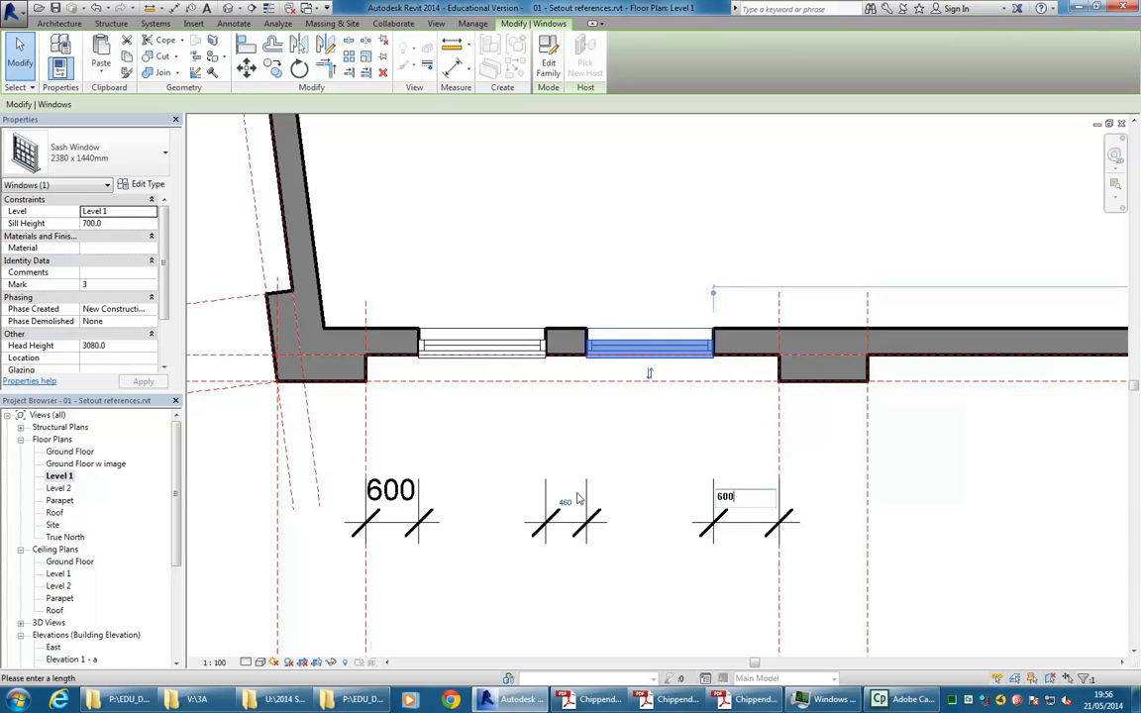
key(Return)
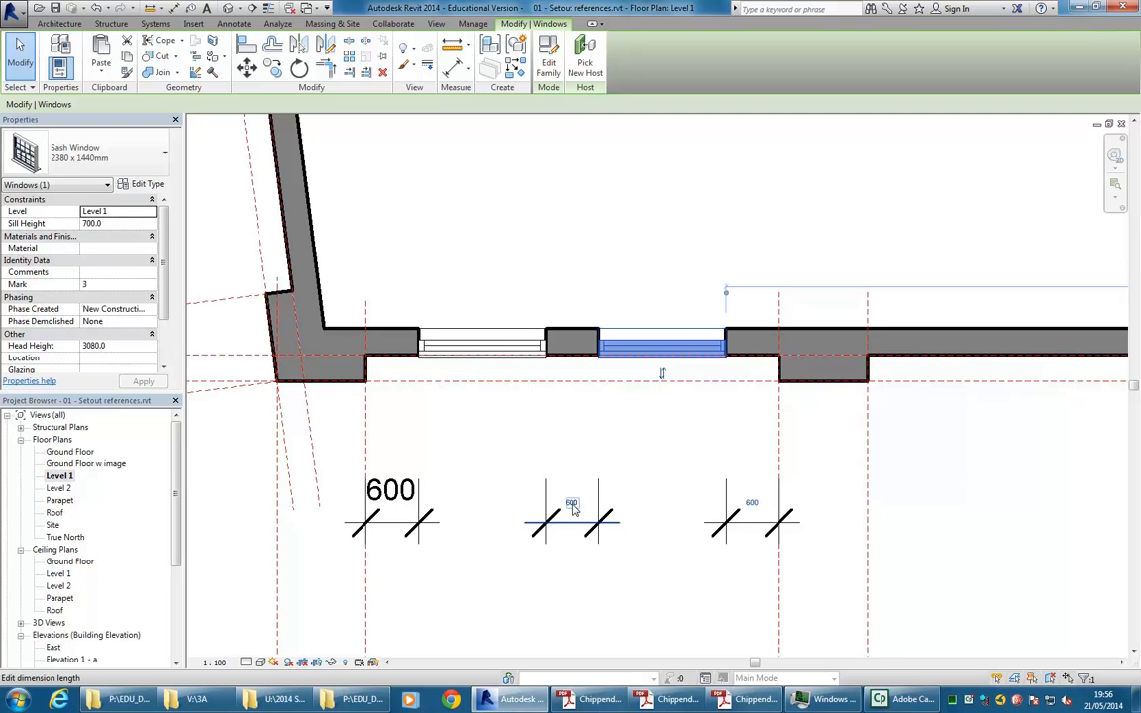
click(642, 242)
- Copy both windows from the south wall's westernmost bay into the middle bay, using matching pier corners as reference points
scroll(642, 242, down, 1)
middle_drag(639, 243, 492, 306)
scroll(552, 269, down, 1)
middle_drag(468, 423, 431, 437)
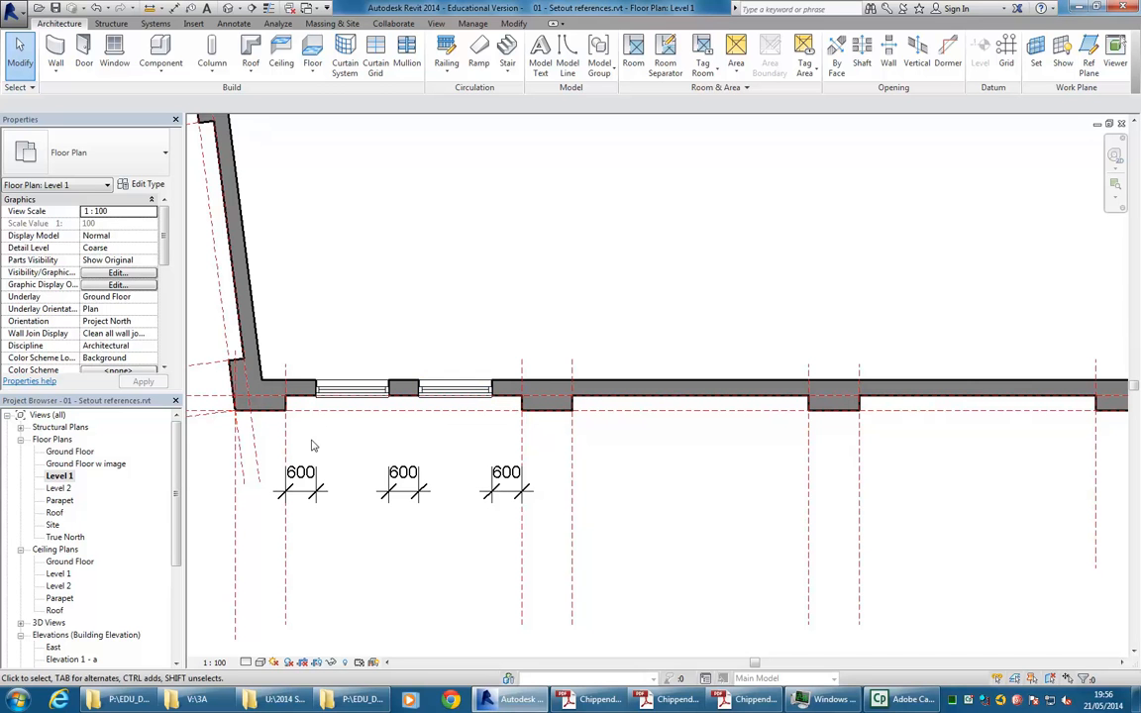
scroll(611, 333, down, 1)
mouse_move(613, 337)
middle_down()
mouse_move(557, 334)
mouse_move(615, 354)
middle_up()
scroll(614, 356, up, 1)
click(335, 406)
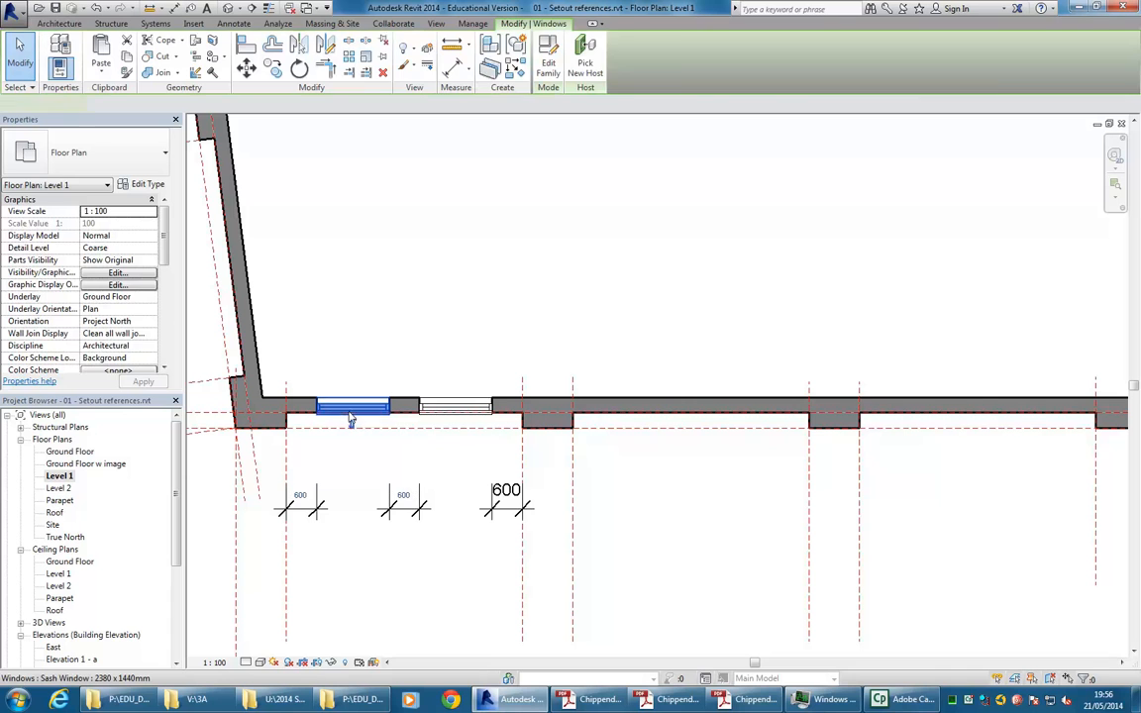
ctrl+click(456, 414)
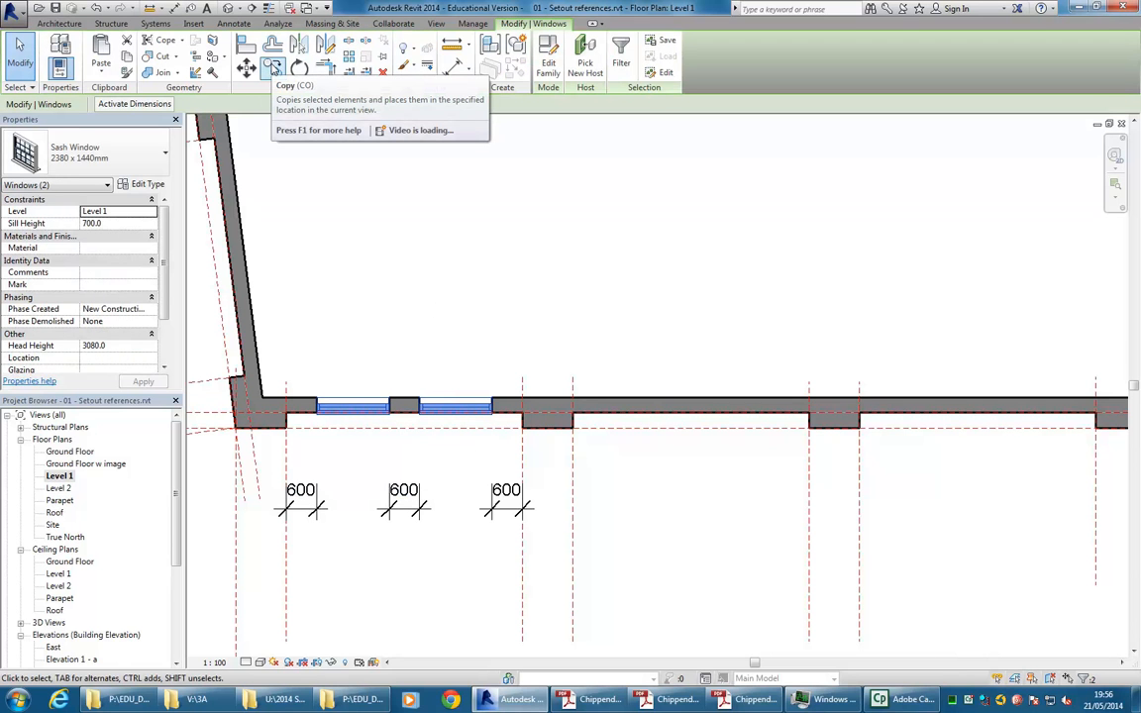
click(273, 66)
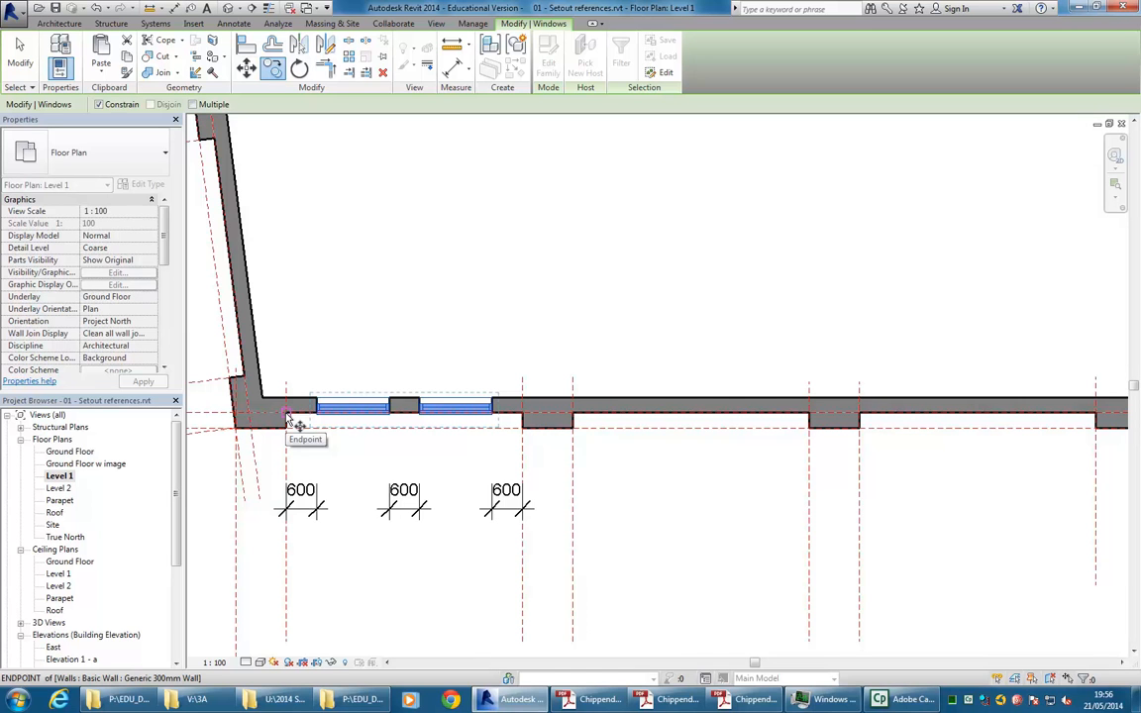
click(287, 414)
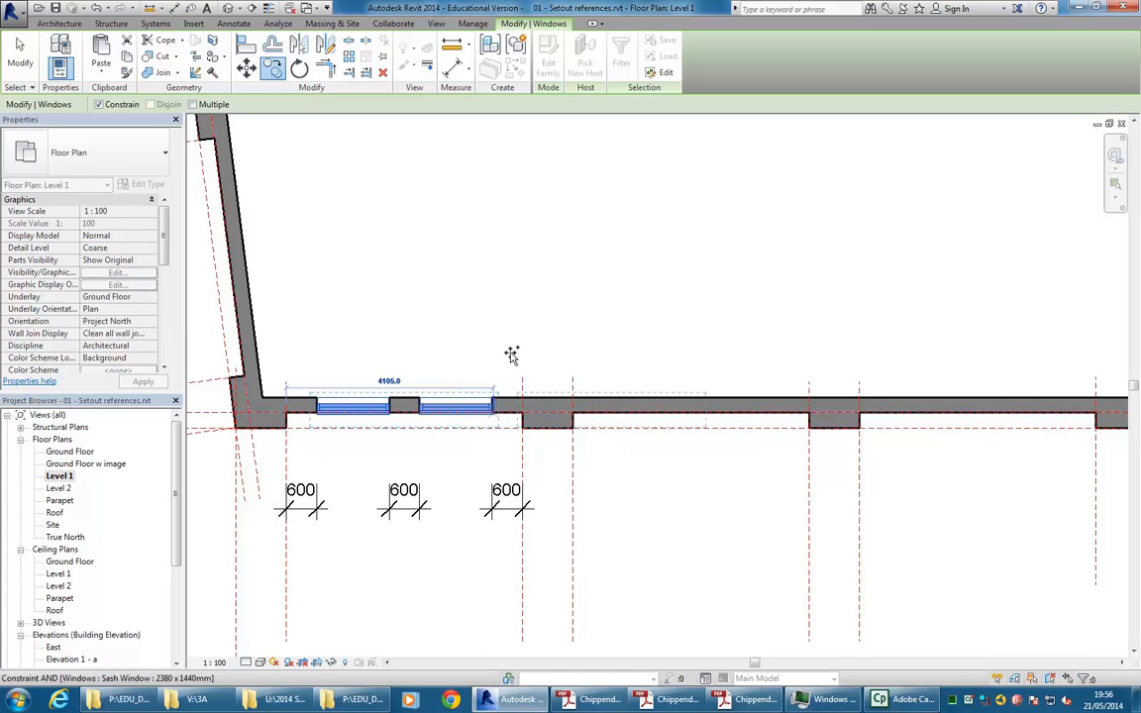
click(573, 414)
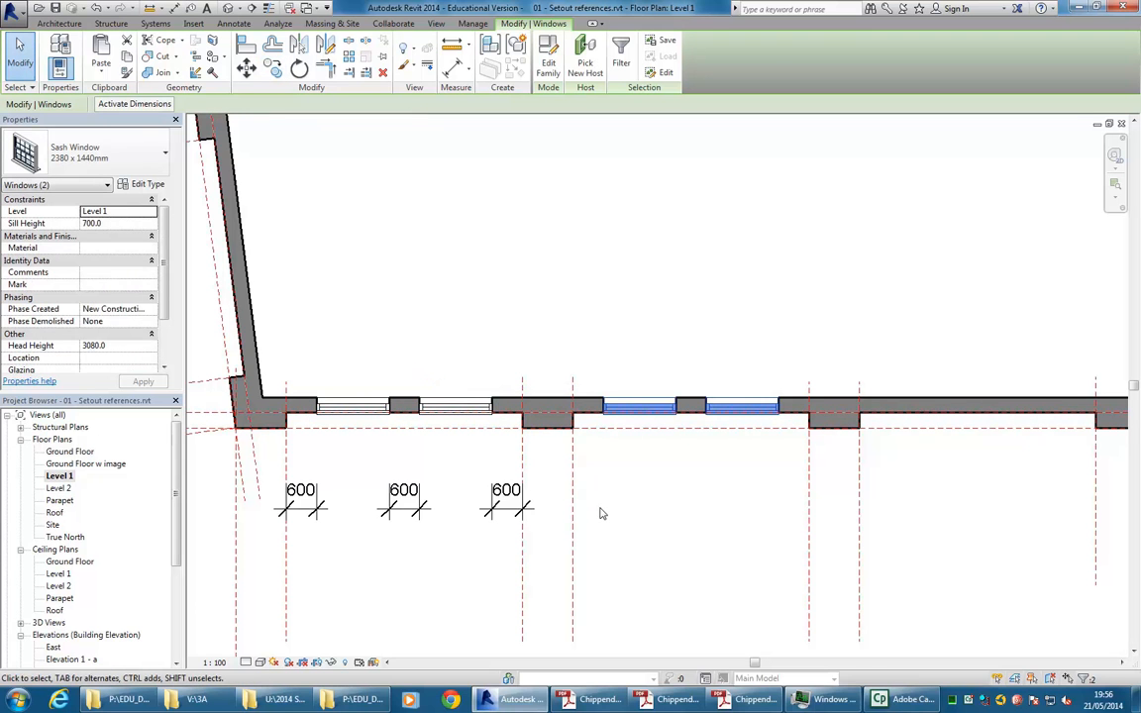
- Copy the middle bay's two windows into the south wall's easternmost bay, from pier corner to pier corner, and clear the selection
click(272, 67)
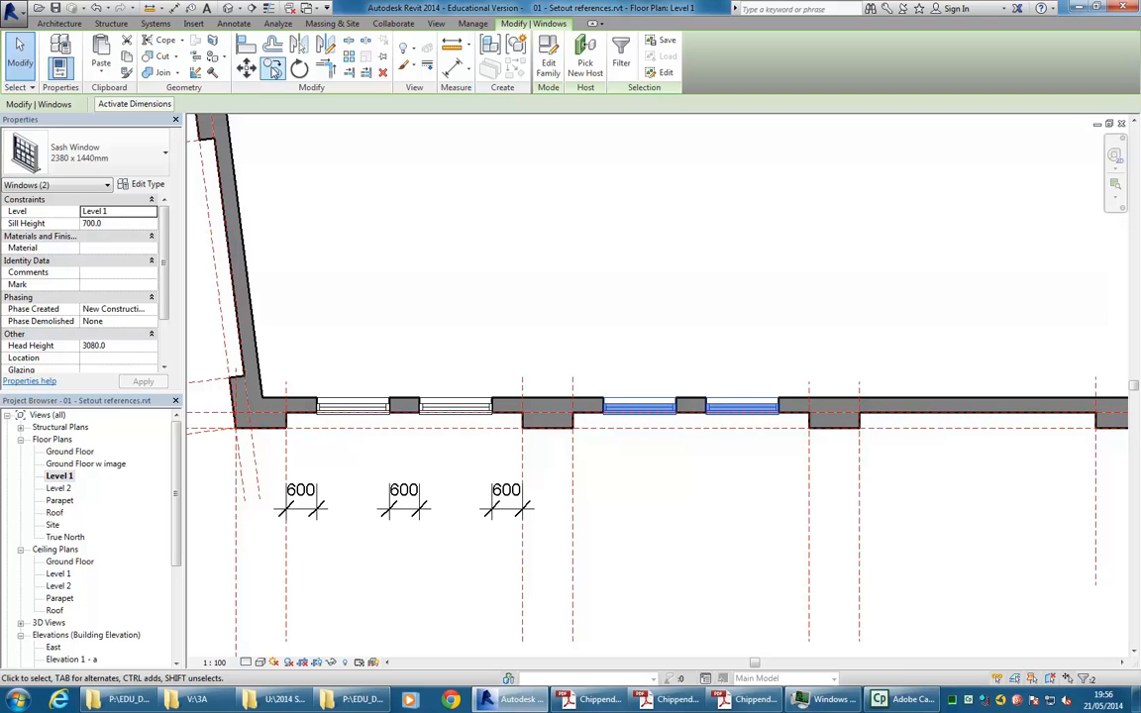
click(574, 415)
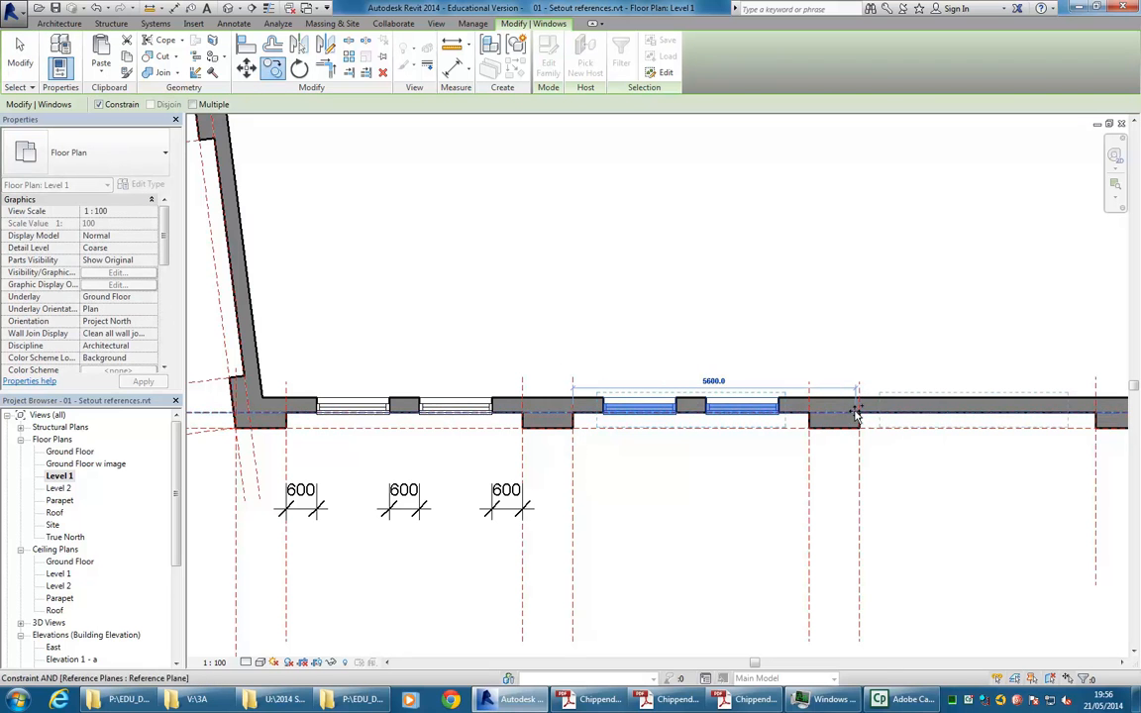
click(859, 414)
scroll(541, 377, down, 2)
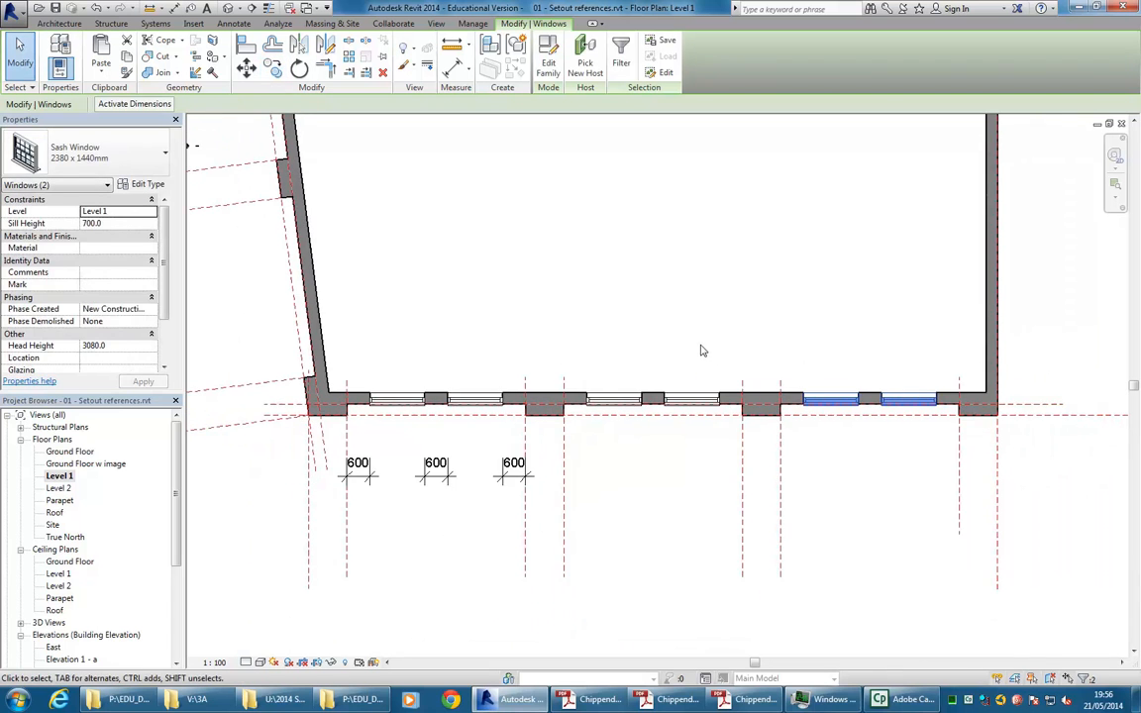
key(Escape)
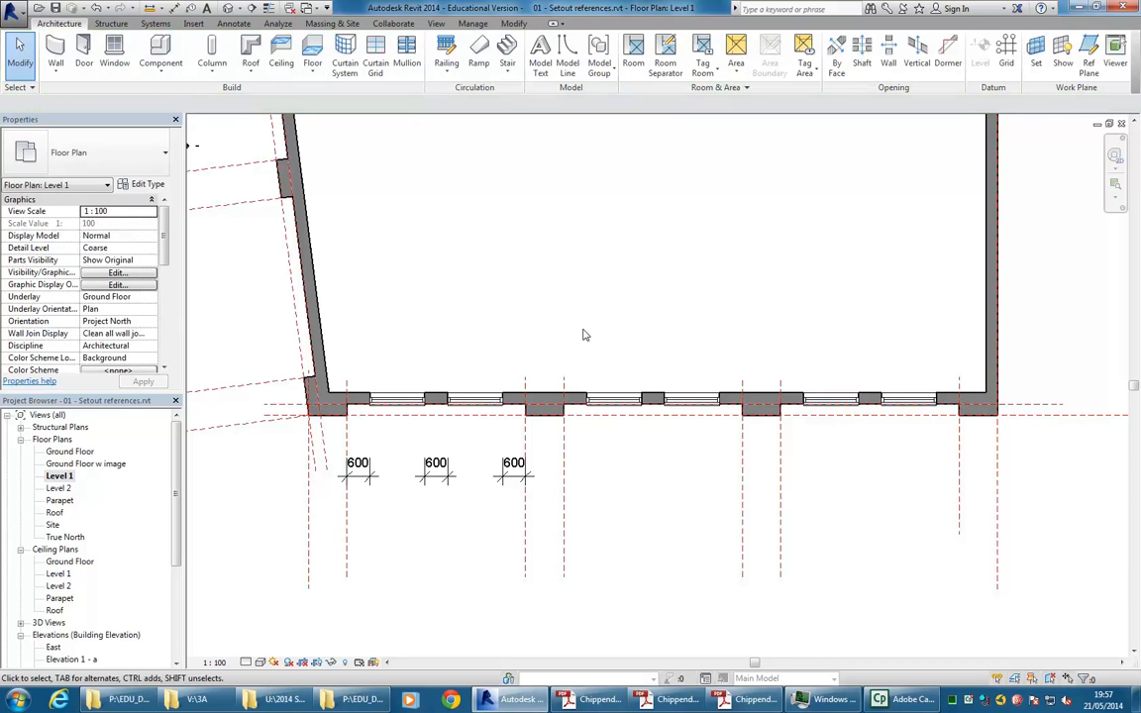
- Select the middle bay's eastern window, deselect it, restore the selection with Select Previous, and clear it again
middle_drag(740, 374, 664, 366)
scroll(664, 366, up, 1)
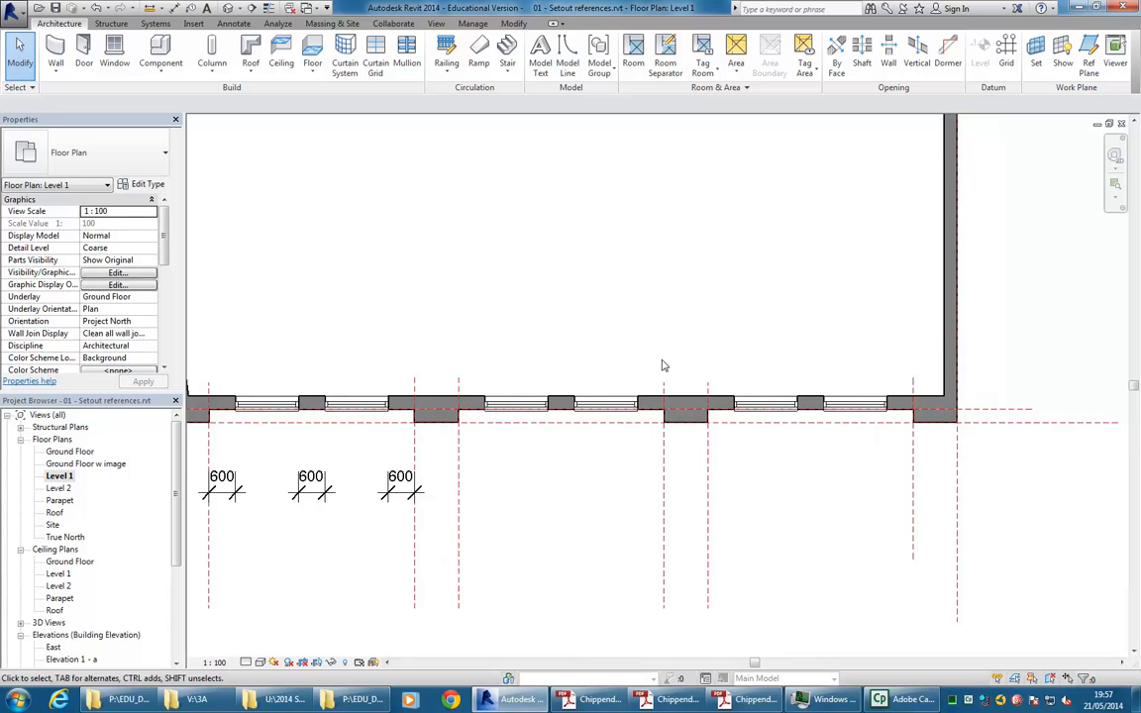
click(604, 404)
click(556, 236)
right_click(552, 226)
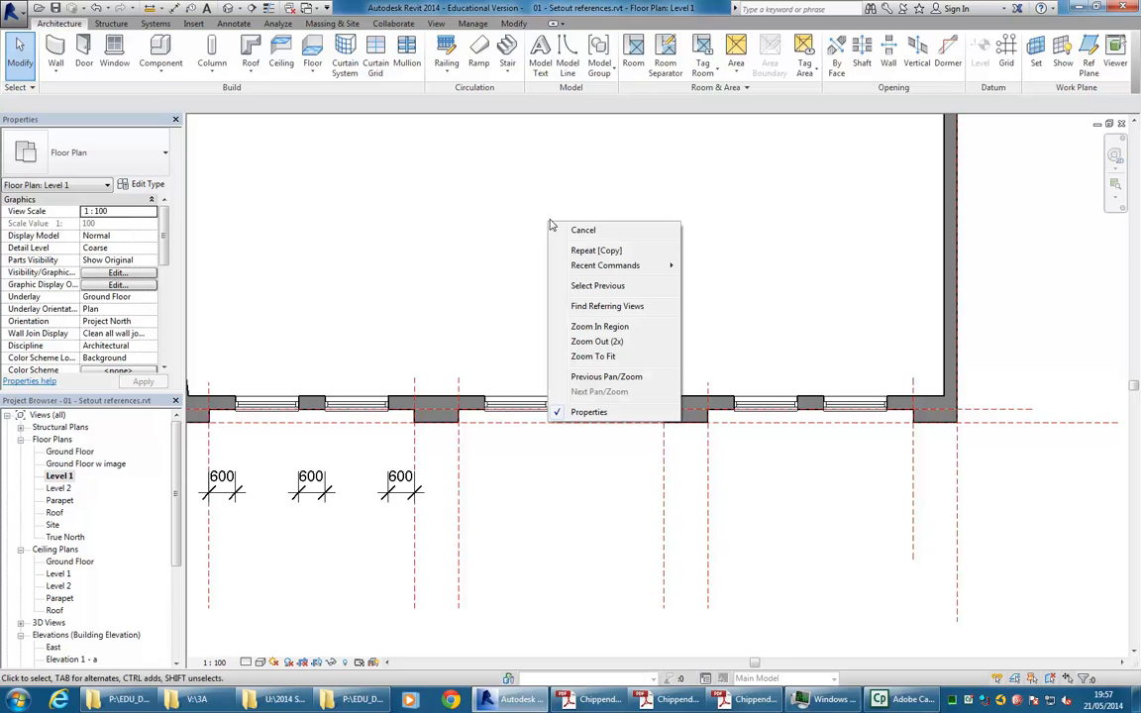
click(594, 285)
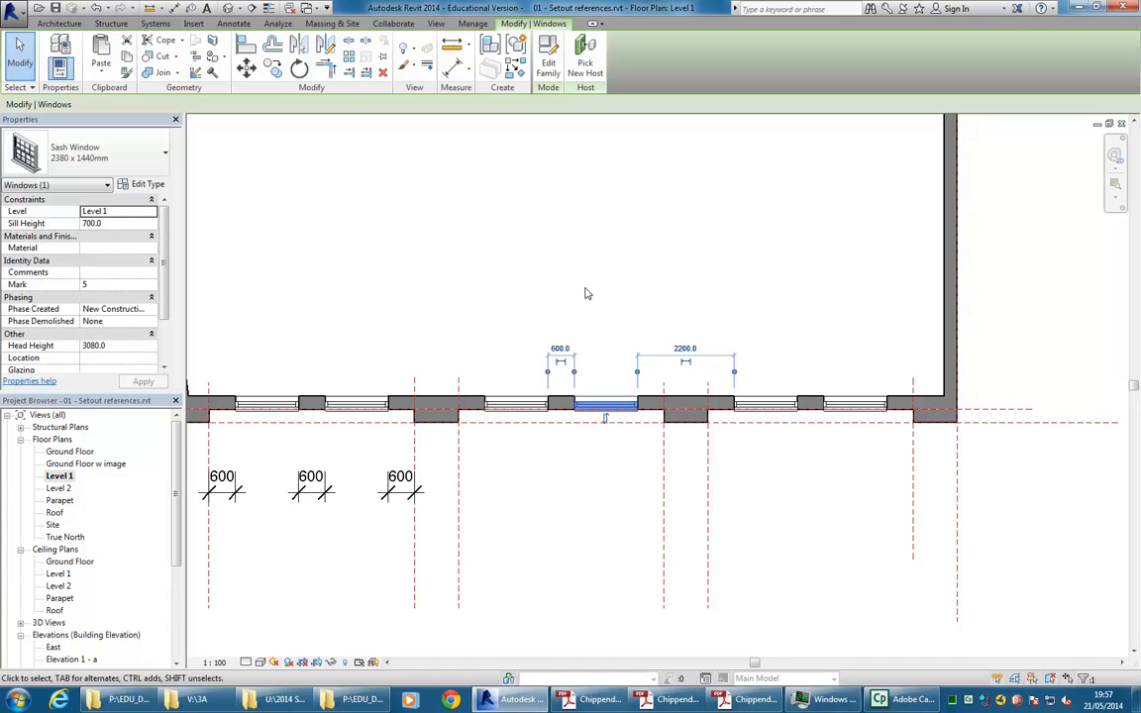
click(504, 265)
- Place a second 2380 x 1440mm Sash Window in the west wall's northernmost bay, 500 mm south of the existing window, and end the placement
scroll(466, 294, down, 1)
middle_drag(465, 294, 589, 428)
scroll(476, 364, down, 1)
scroll(485, 371, down, 1)
middle_drag(496, 381, 550, 539)
middle_drag(407, 325, 428, 471)
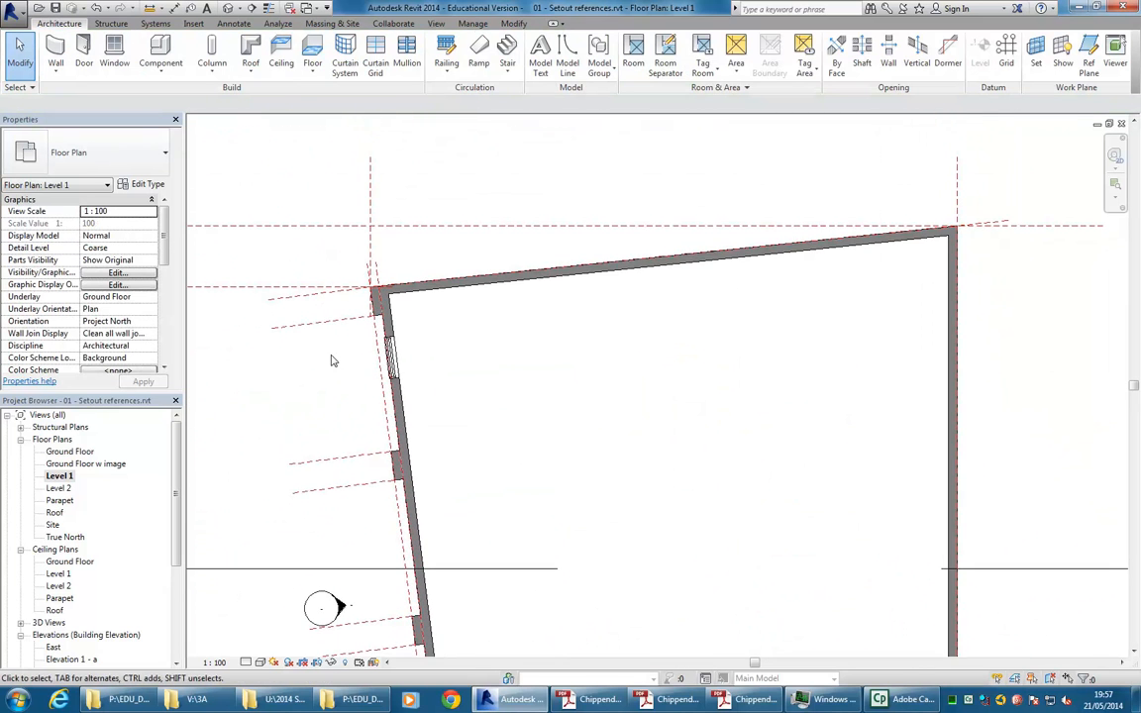
scroll(357, 396, up, 2)
scroll(362, 401, up, 1)
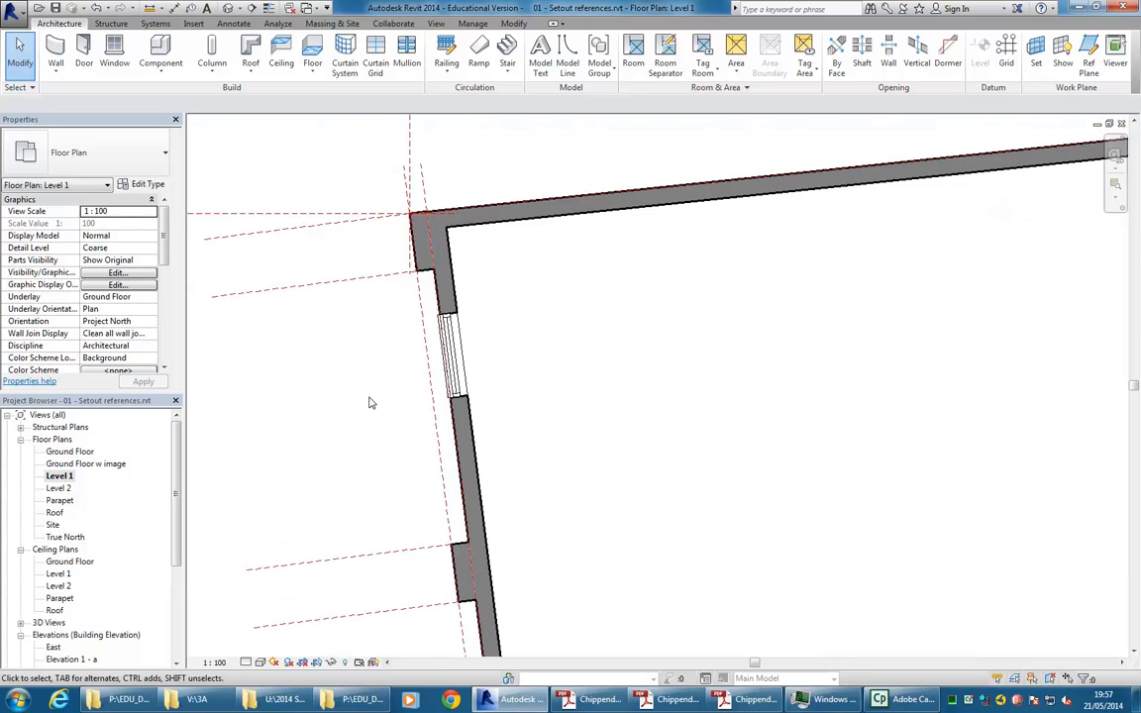
middle_drag(369, 402, 437, 387)
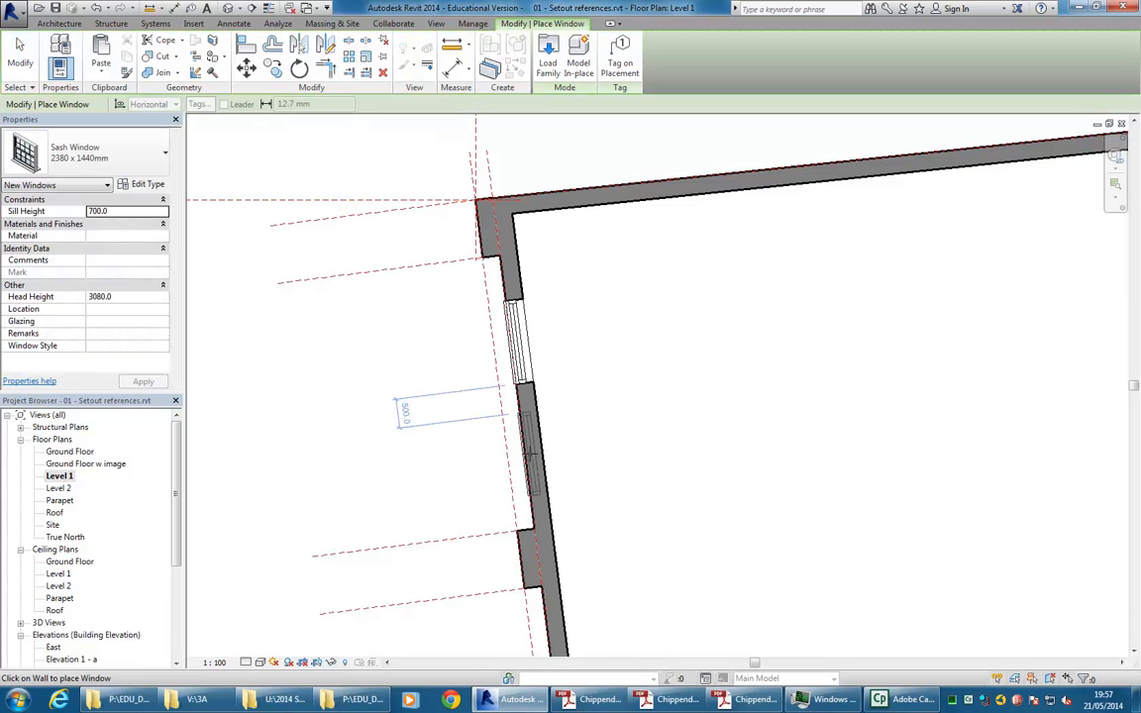
click(530, 452)
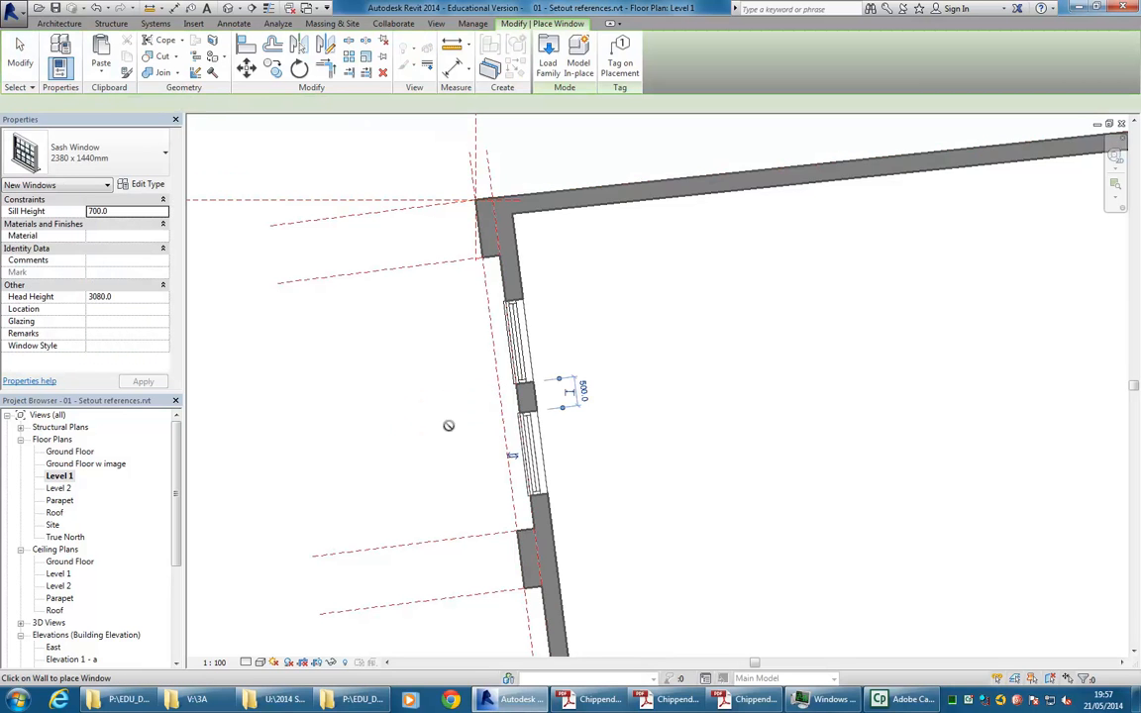
key(Escape)
key(Escape)
- Add aligned dimensions in the west wall's northernmost bay from corner pier to northern window and between the two windows
click(174, 8)
click(514, 302)
click(360, 329)
click(526, 384)
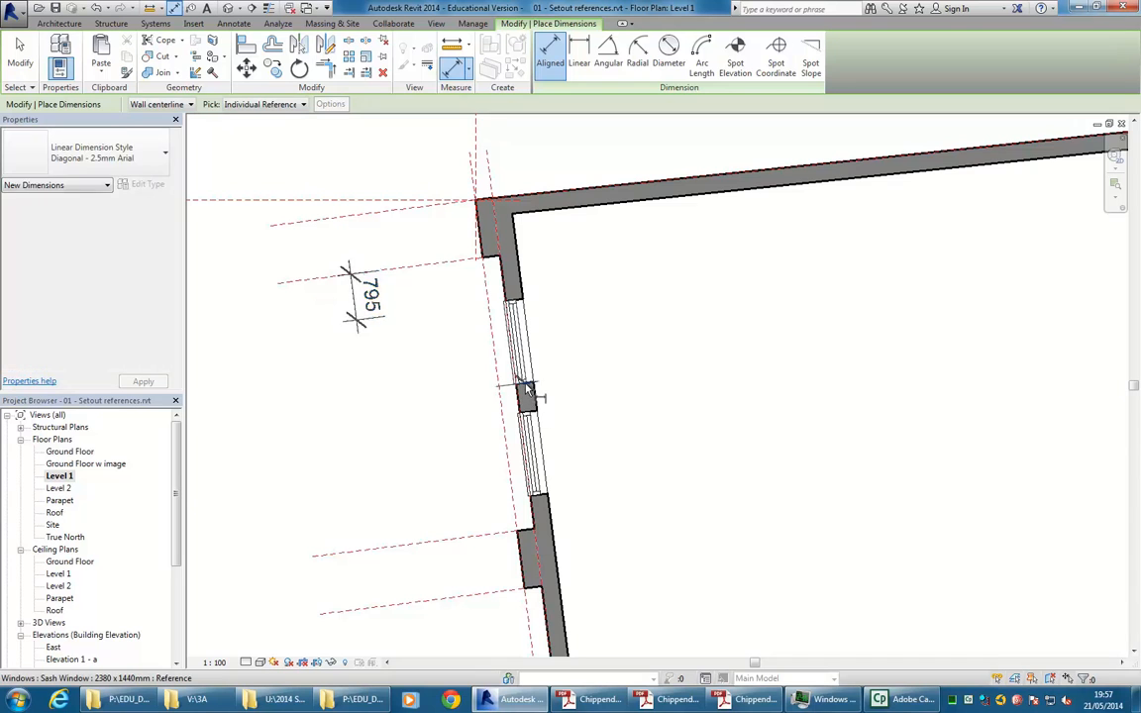
click(530, 413)
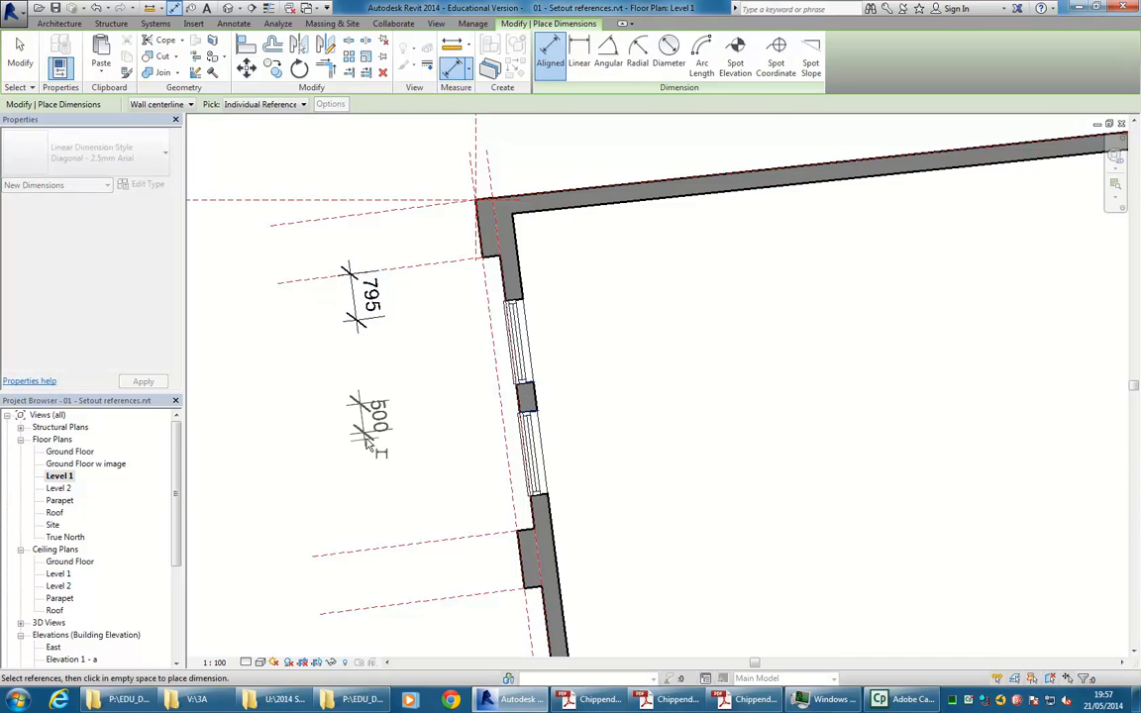
click(360, 414)
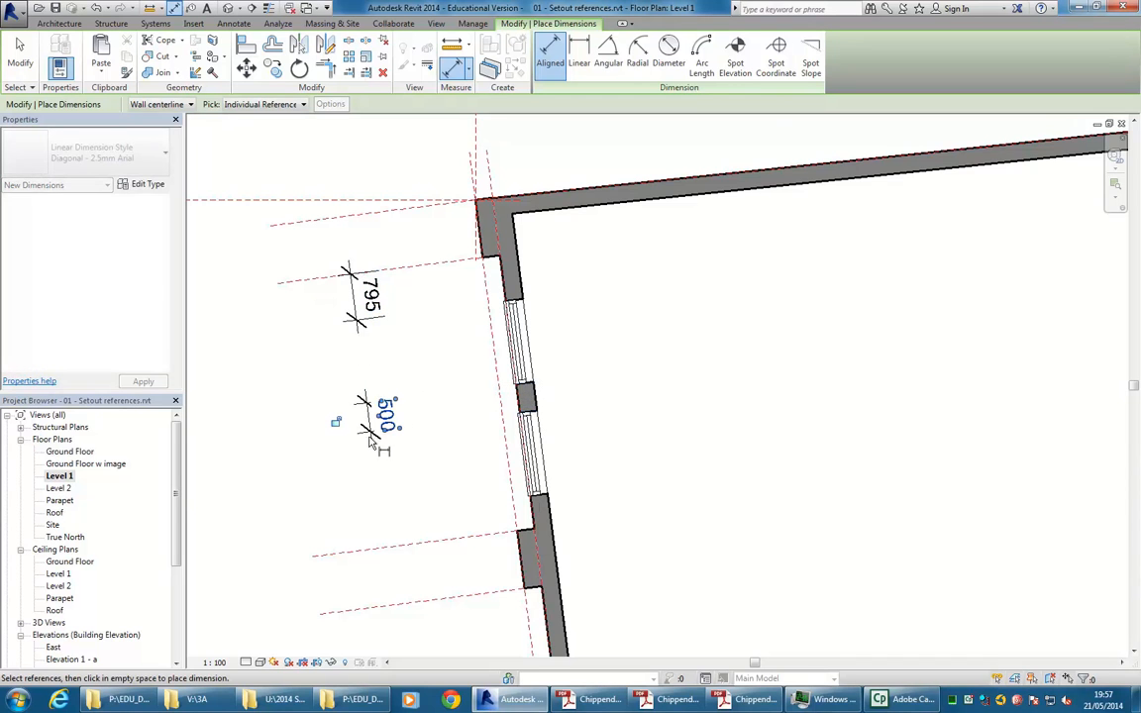
- Dimension the gap between the bay's southern window and the next pier in line with the others, and end dimensioning
click(519, 495)
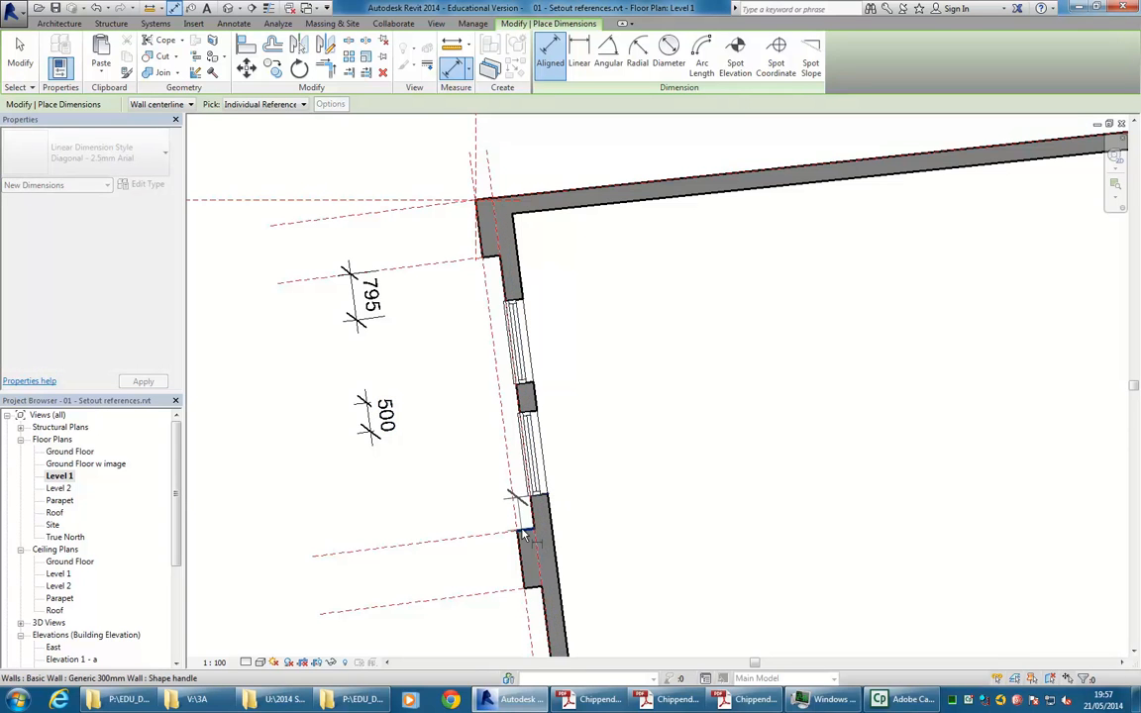
click(522, 533)
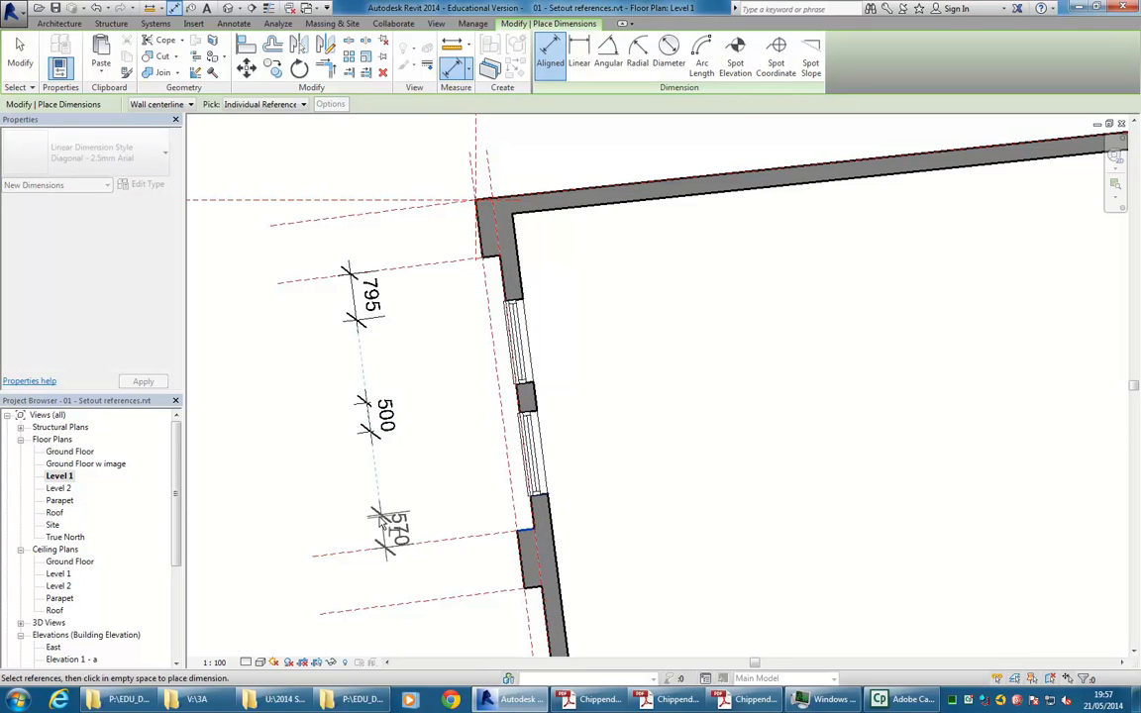
click(382, 525)
key(Escape)
key(Escape)
- Search the installed programs for "ca" and open the Calculator
scroll(425, 436, up, 1)
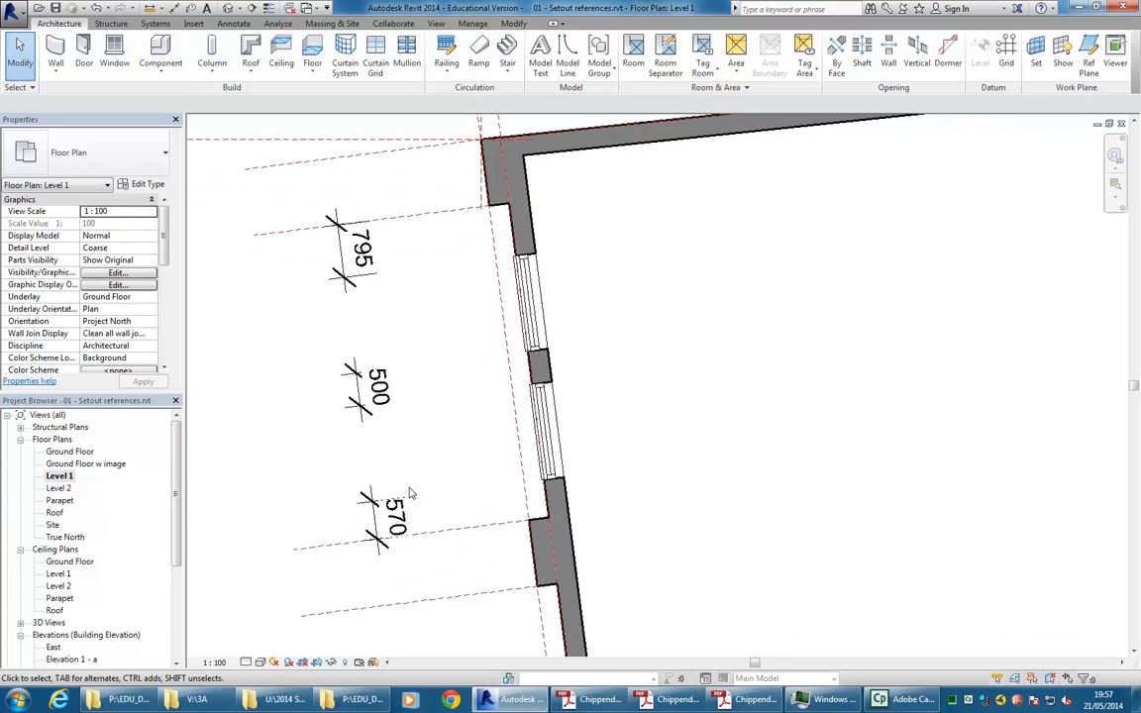
click(18, 699)
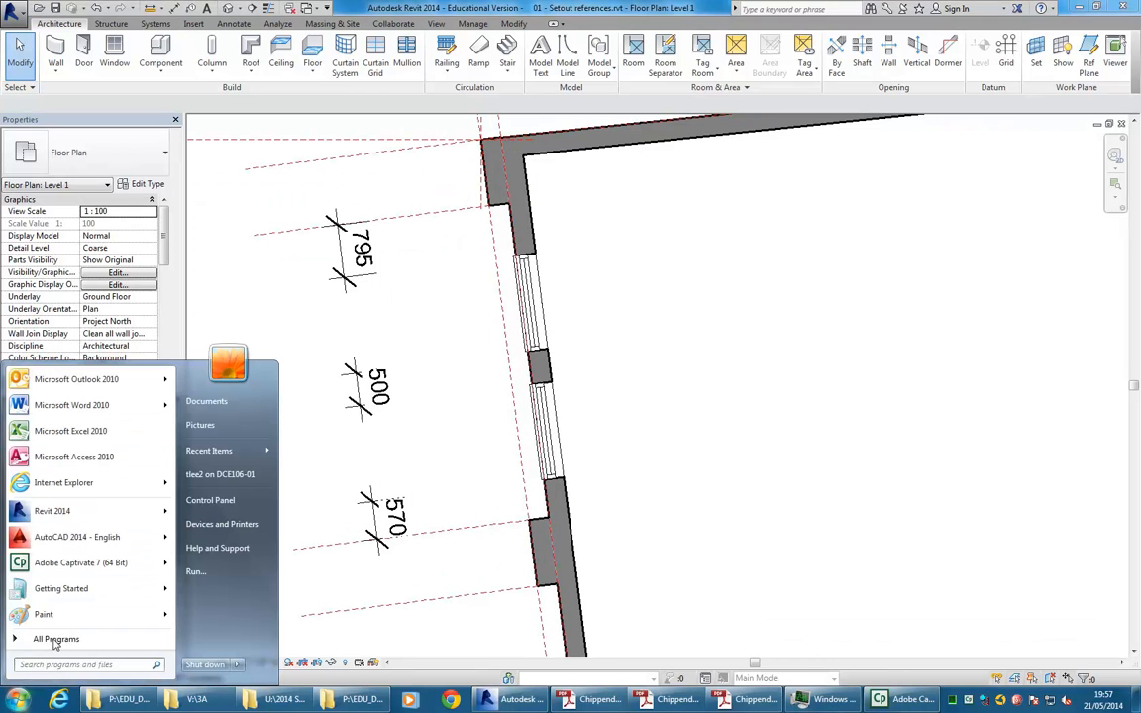
text(ca)
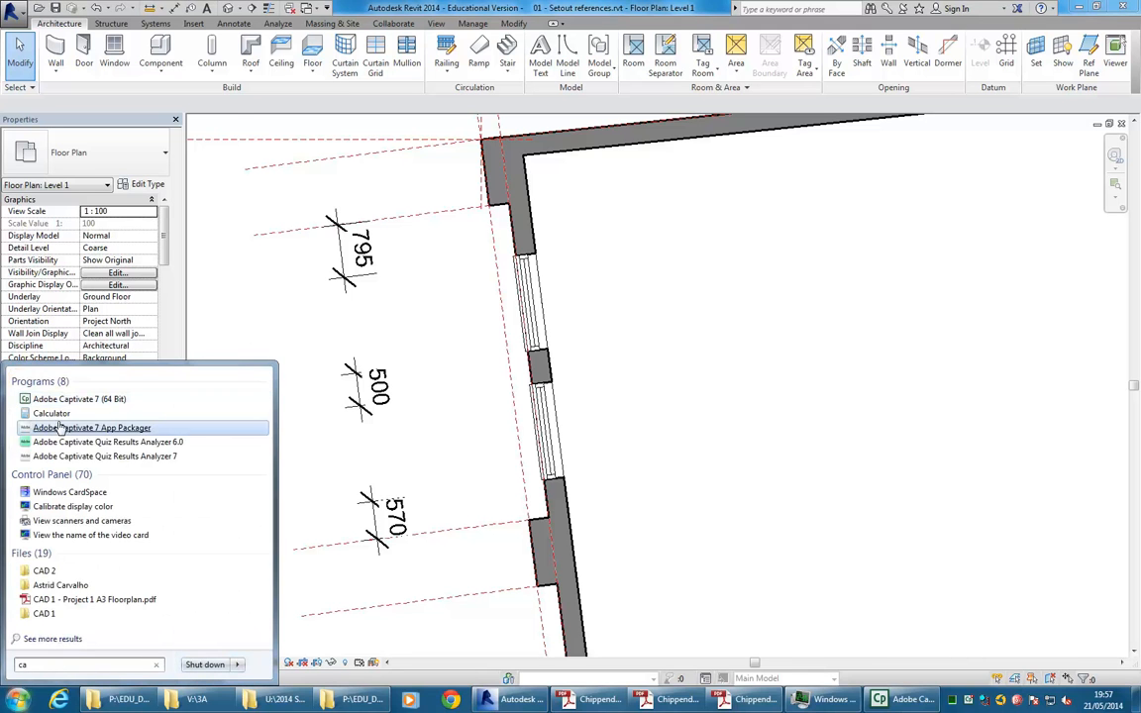
click(52, 414)
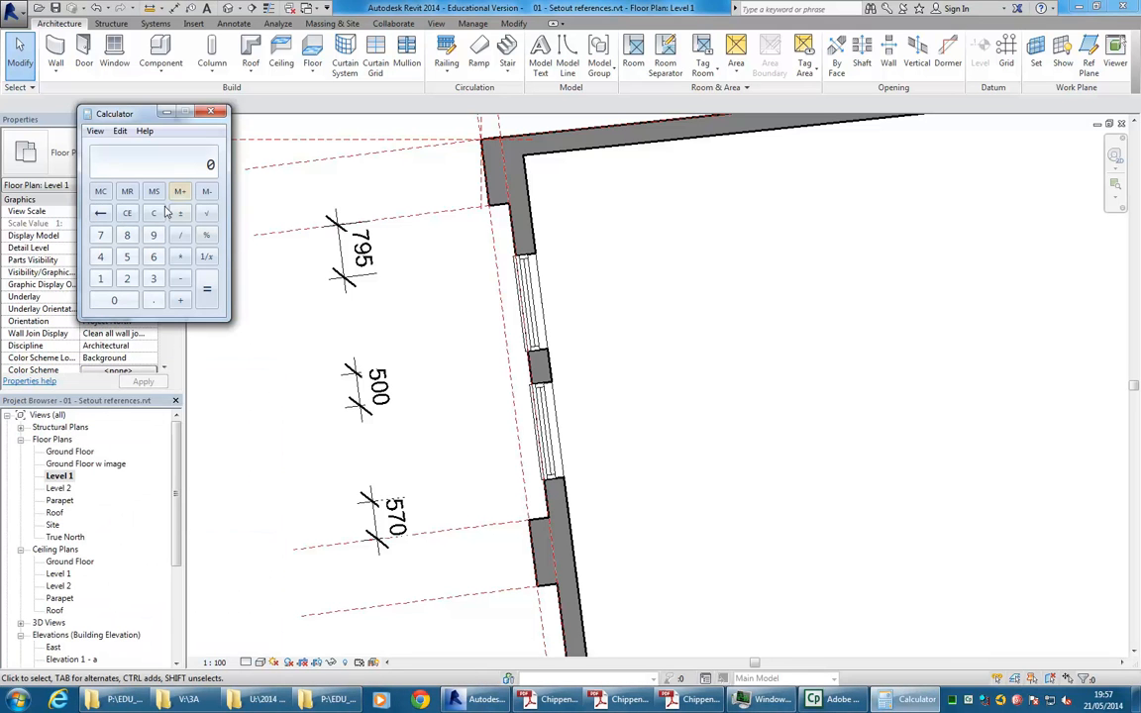
- Add up the bay's three gap dimensions in the Calculator as 795 + 1070
click(100, 234)
click(153, 235)
click(127, 256)
click(180, 301)
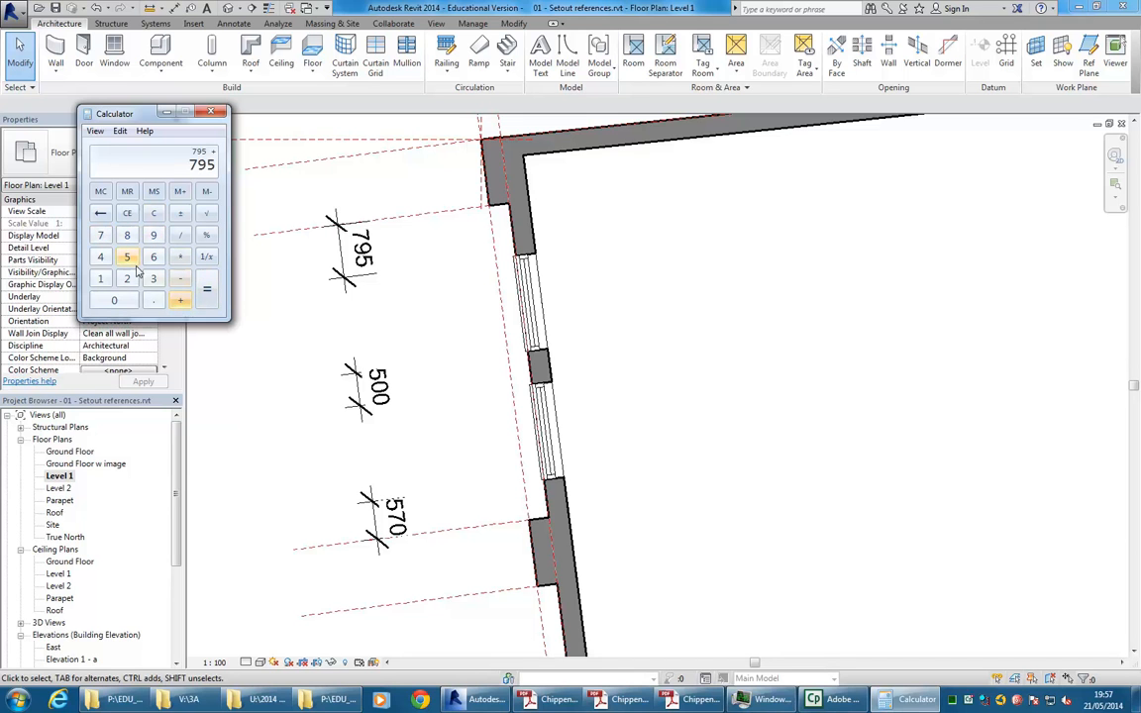
click(100, 278)
click(114, 300)
click(100, 235)
click(112, 300)
click(206, 289)
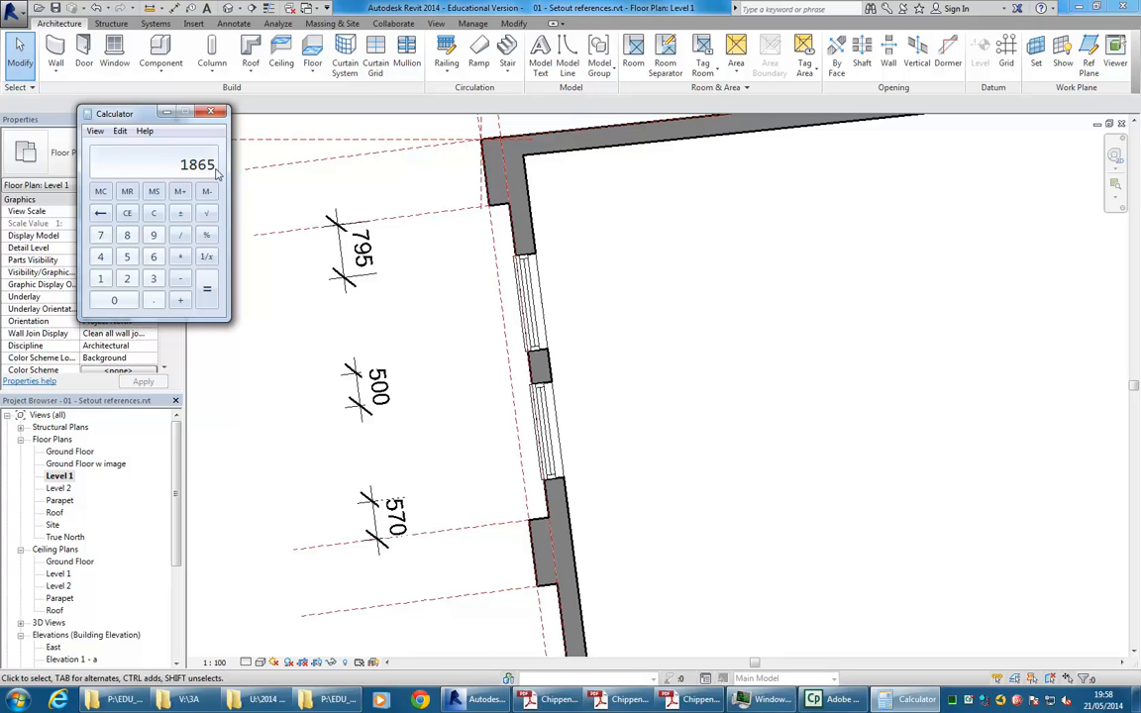
- Divide the gap total by 3 to find the equal spacing, and close the Calculator
click(180, 235)
click(153, 278)
click(205, 282)
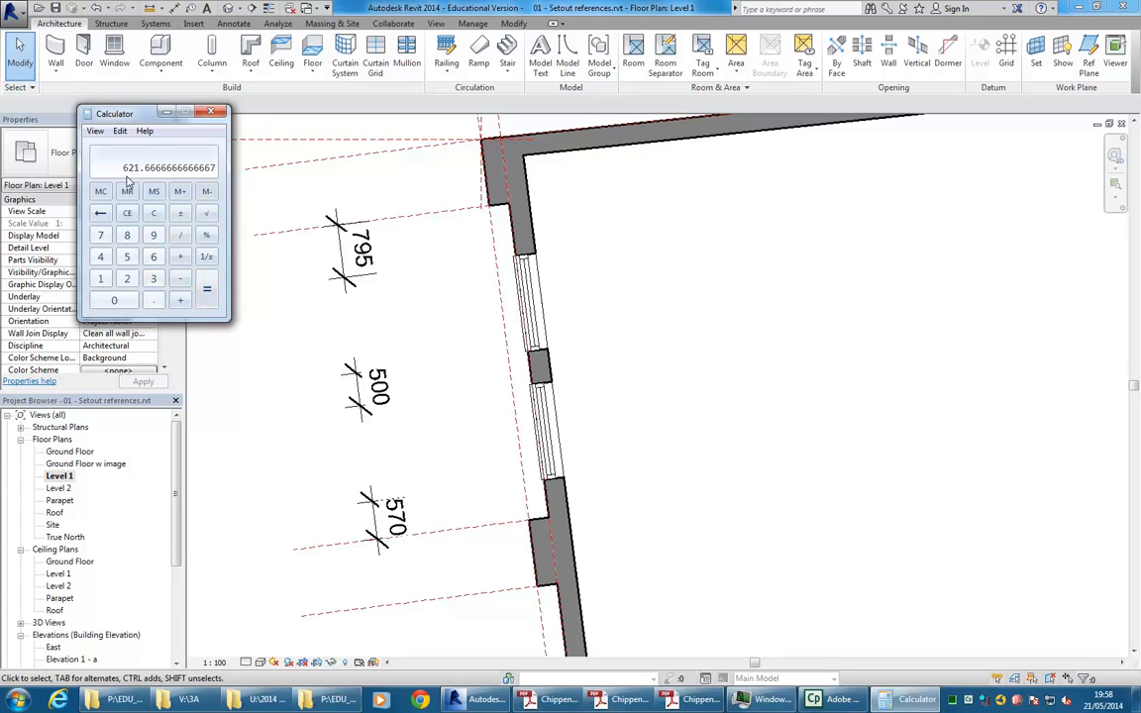
click(210, 111)
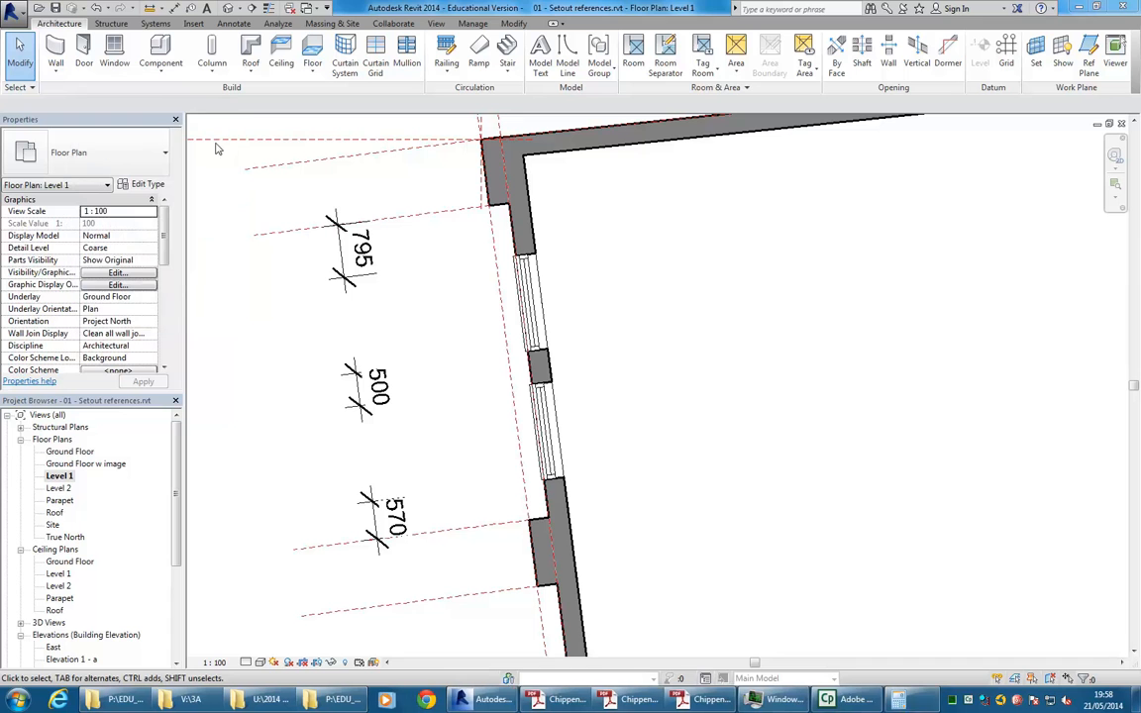
- Set the distance between the corner pier and the northern window of the west wall's northernmost bay to 622 mm
click(523, 309)
click(349, 247)
text(622)
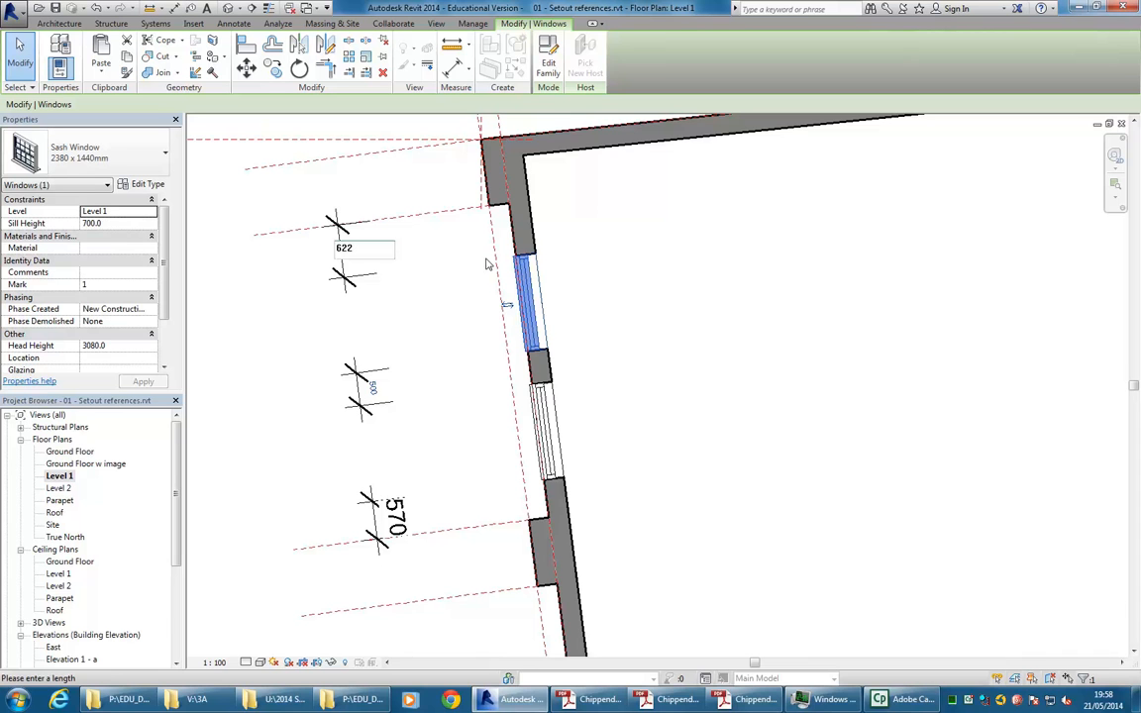
key(Return)
- Set the distance between the bay's southern window and the next pier to 622 mm and clear the selection
click(552, 445)
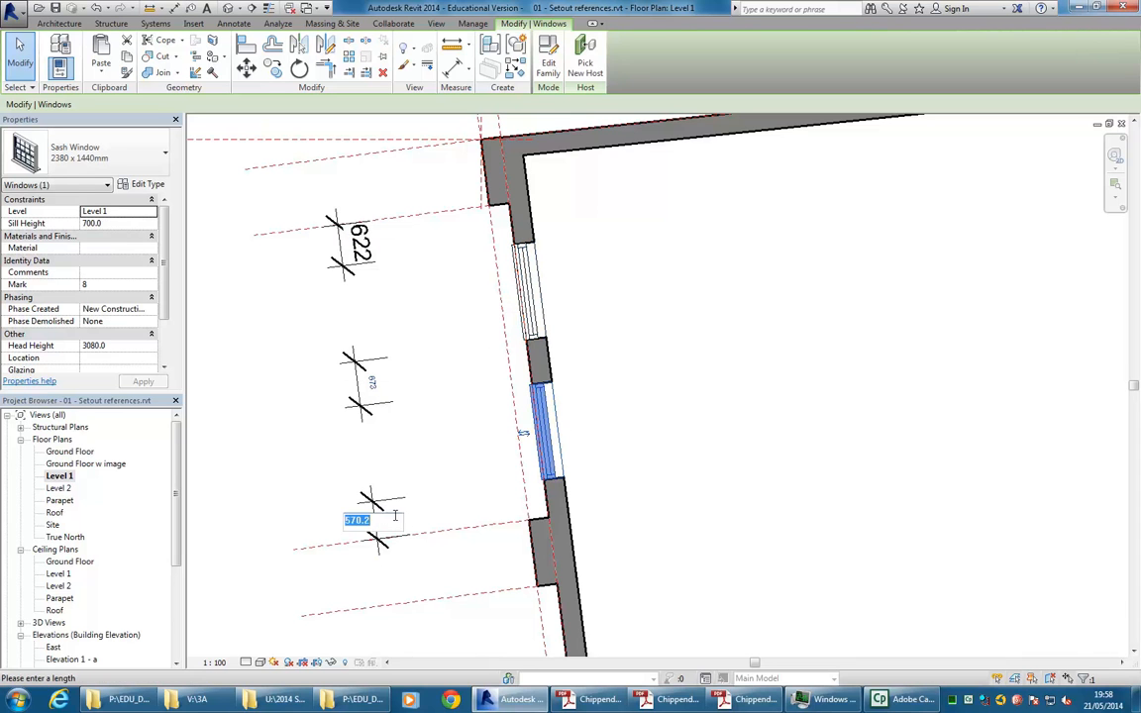
click(392, 520)
text(62)
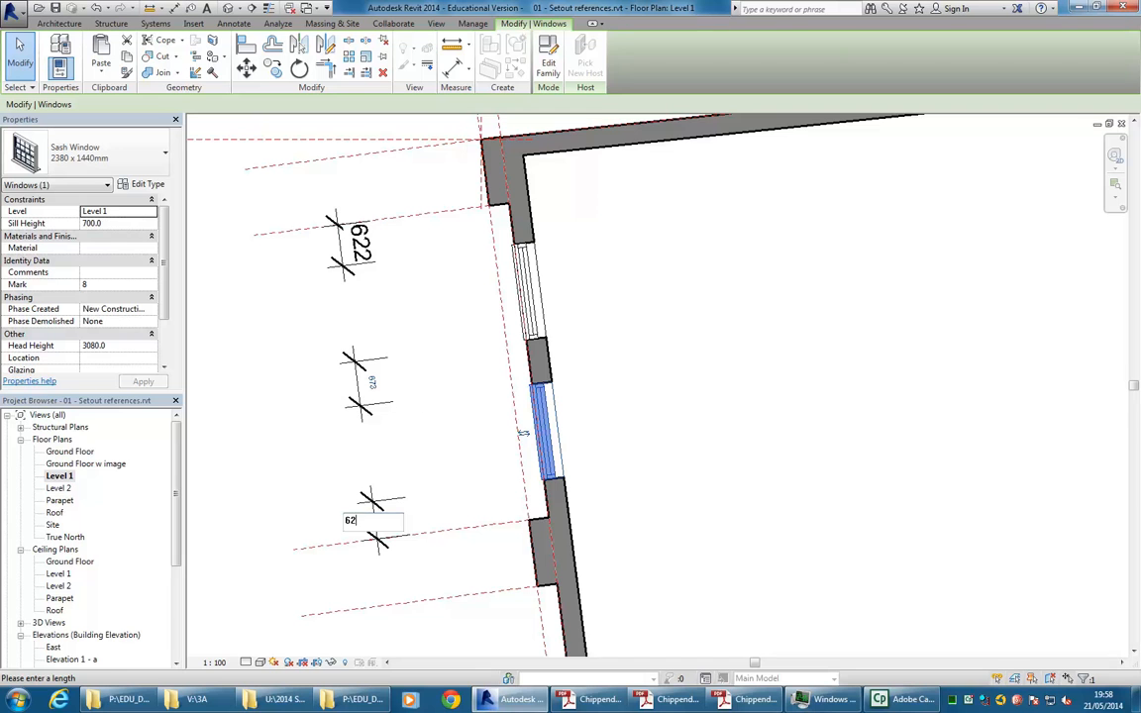
text(2)
key(Return)
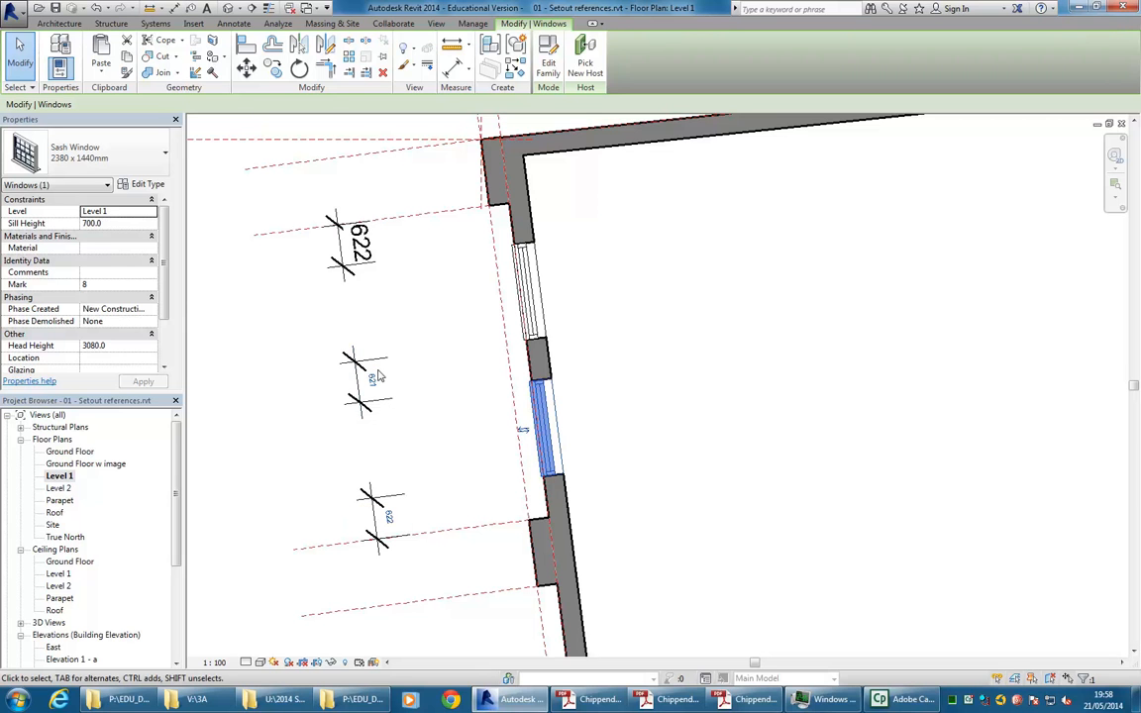
click(637, 358)
- Copy both windows of the west wall's northernmost bay into the middle bay with the Multiple option, using matching pier corners as reference points
scroll(616, 349, down, 1)
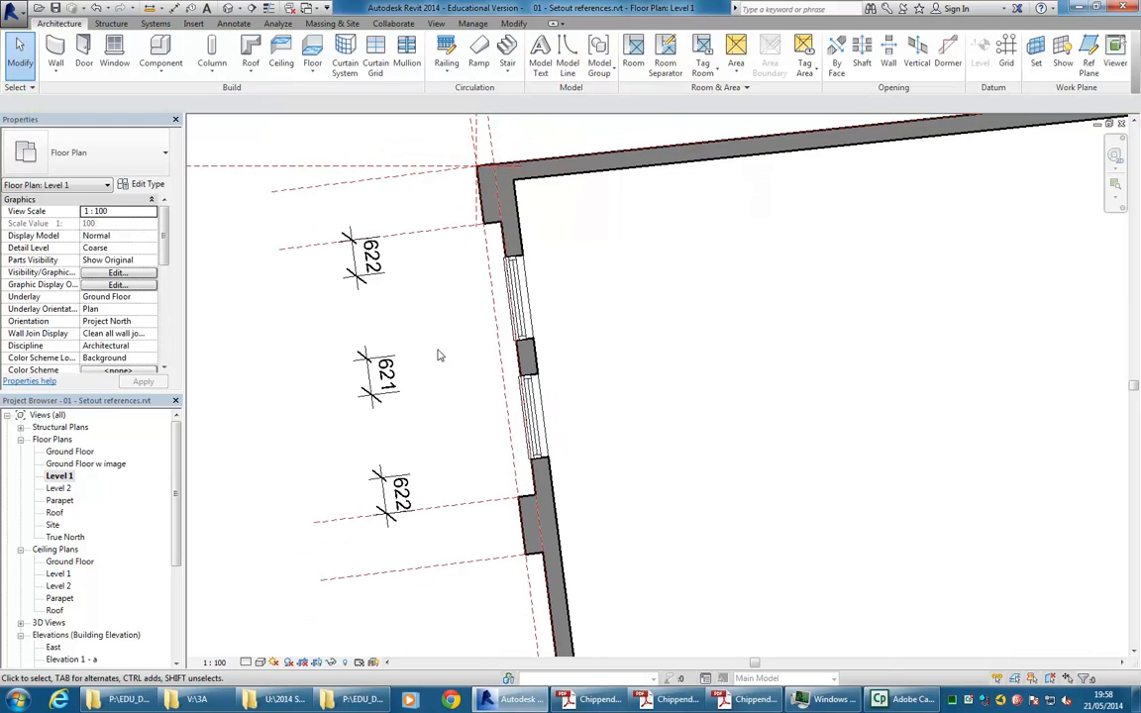
middle_drag(388, 326, 438, 326)
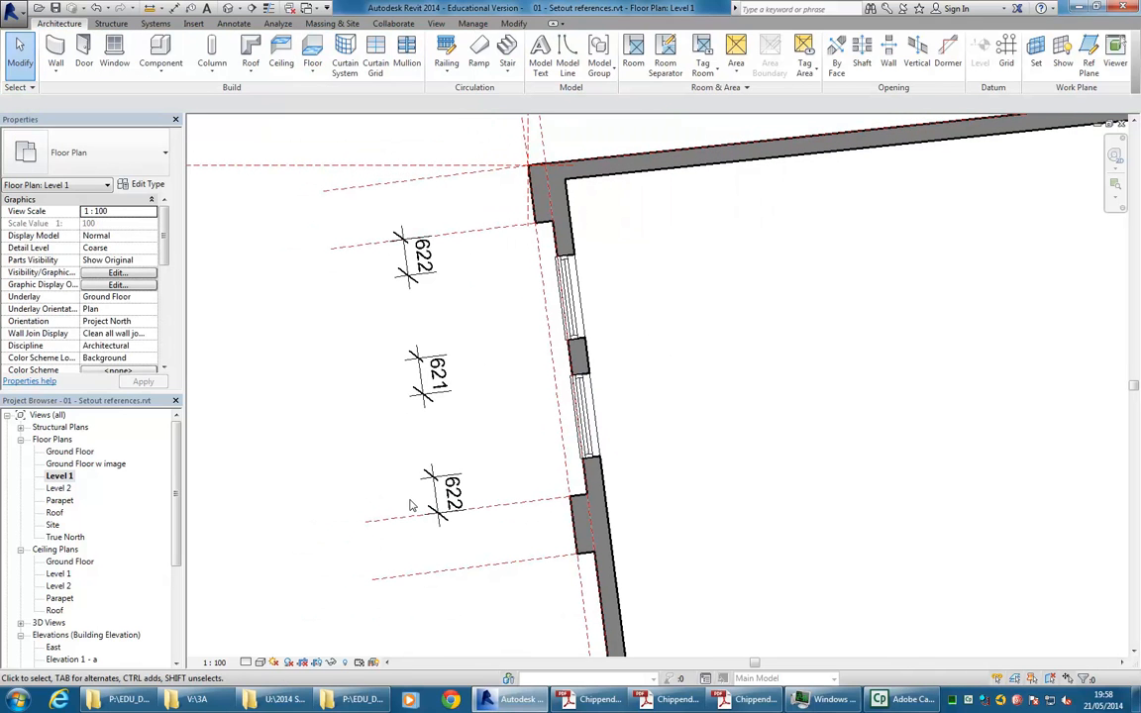
scroll(447, 493, down, 3)
middle_drag(447, 443, 325, 429)
scroll(404, 396, up, 2)
click(409, 332)
ctrl+click(422, 431)
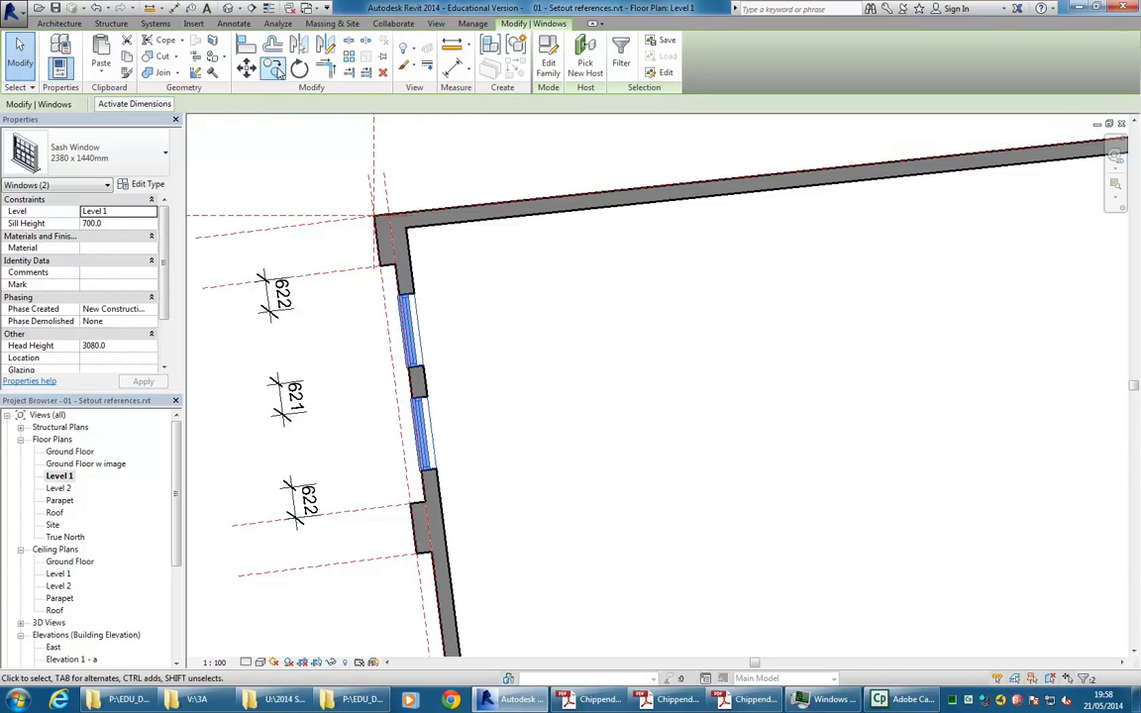
click(274, 70)
scroll(387, 237, up, 3)
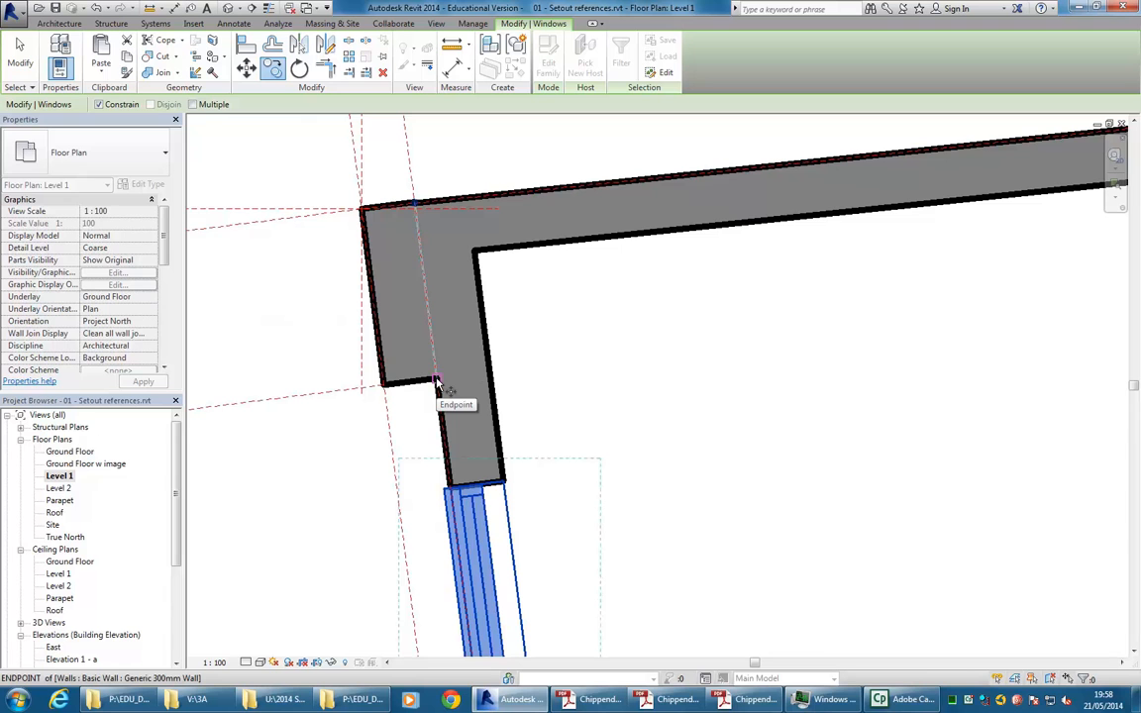
click(193, 105)
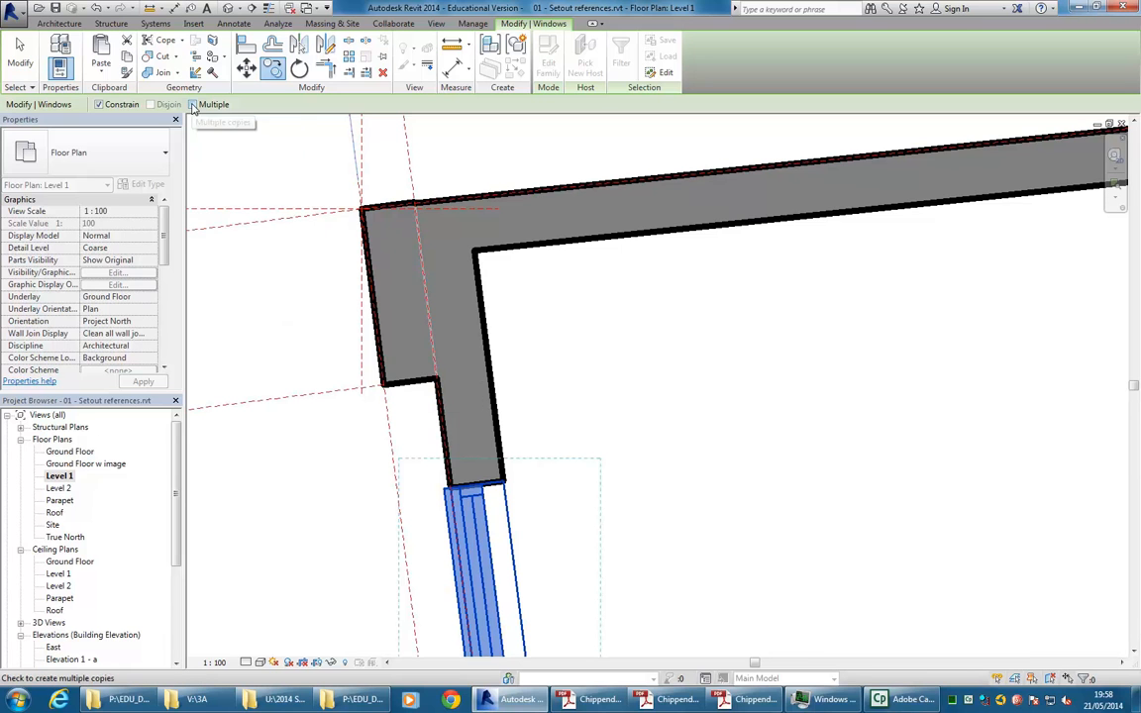
click(414, 203)
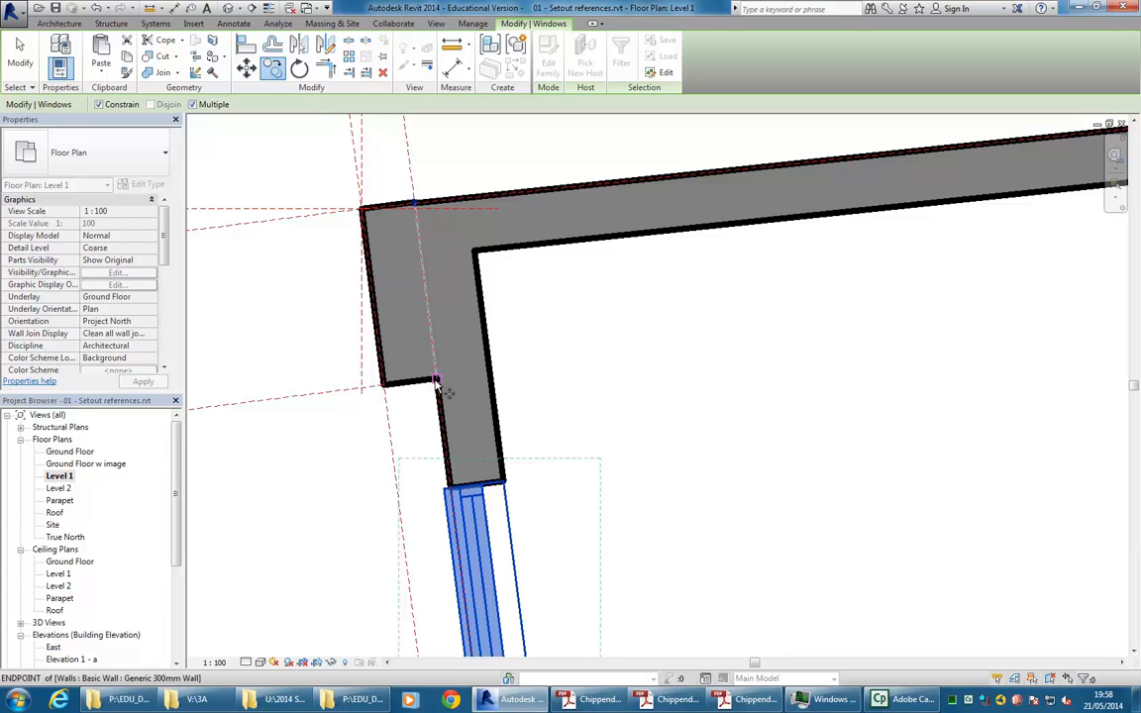
scroll(433, 329, down, 8)
middle_drag(433, 328, 422, 169)
scroll(442, 392, up, 1)
scroll(445, 395, up, 5)
click(472, 429)
- Place another copy of the two windows in the west wall's southernmost bay at the matching pier corner, and end the Copy command
scroll(482, 343, down, 4)
middle_drag(462, 198, 454, 170)
middle_drag(490, 523, 509, 446)
scroll(509, 448, up, 5)
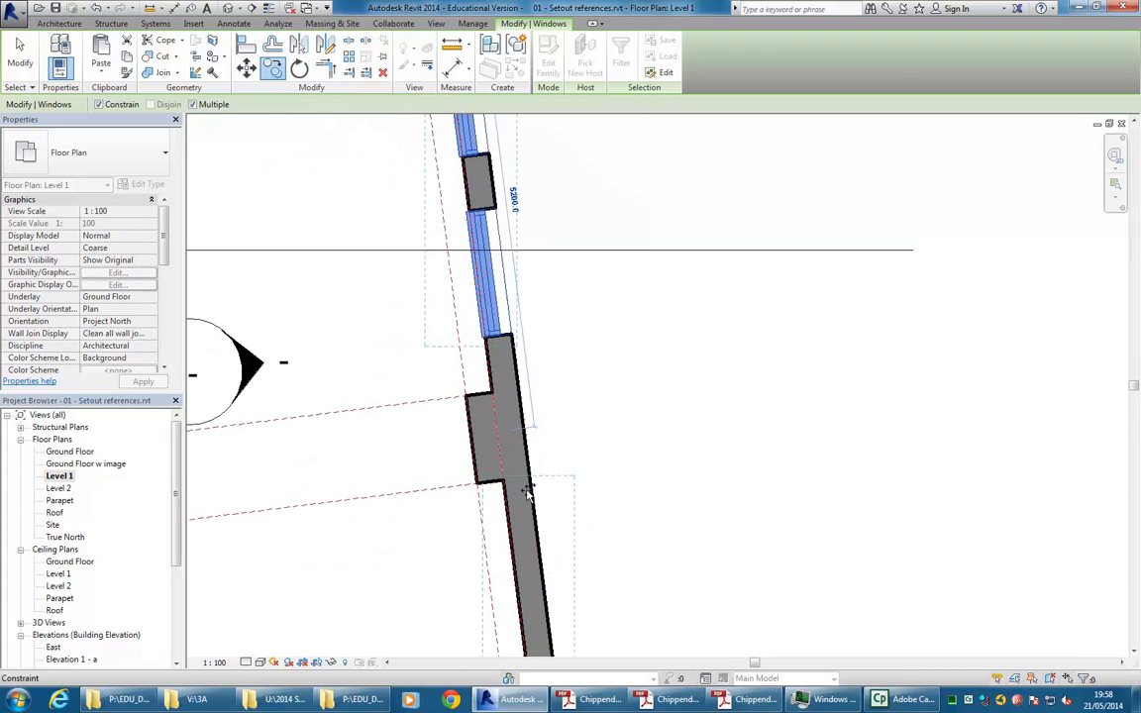
click(485, 455)
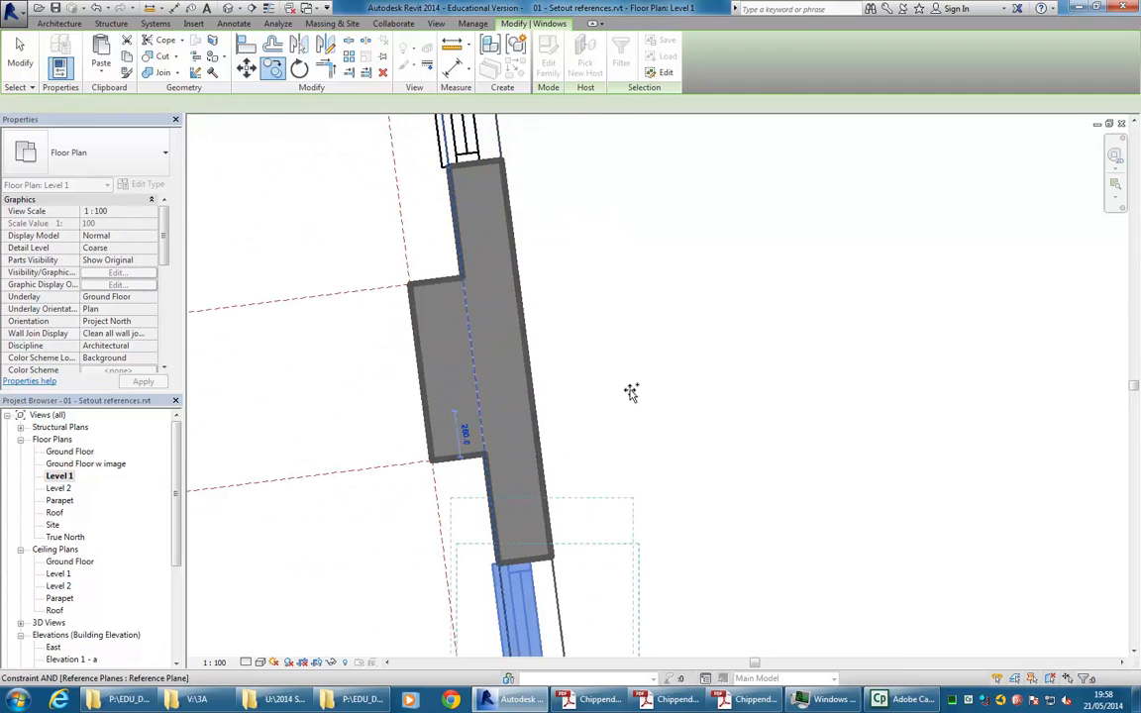
scroll(632, 392, down, 5)
middle_drag(796, 333, 591, 335)
scroll(590, 335, down, 2)
key(Escape)
key(Escape)
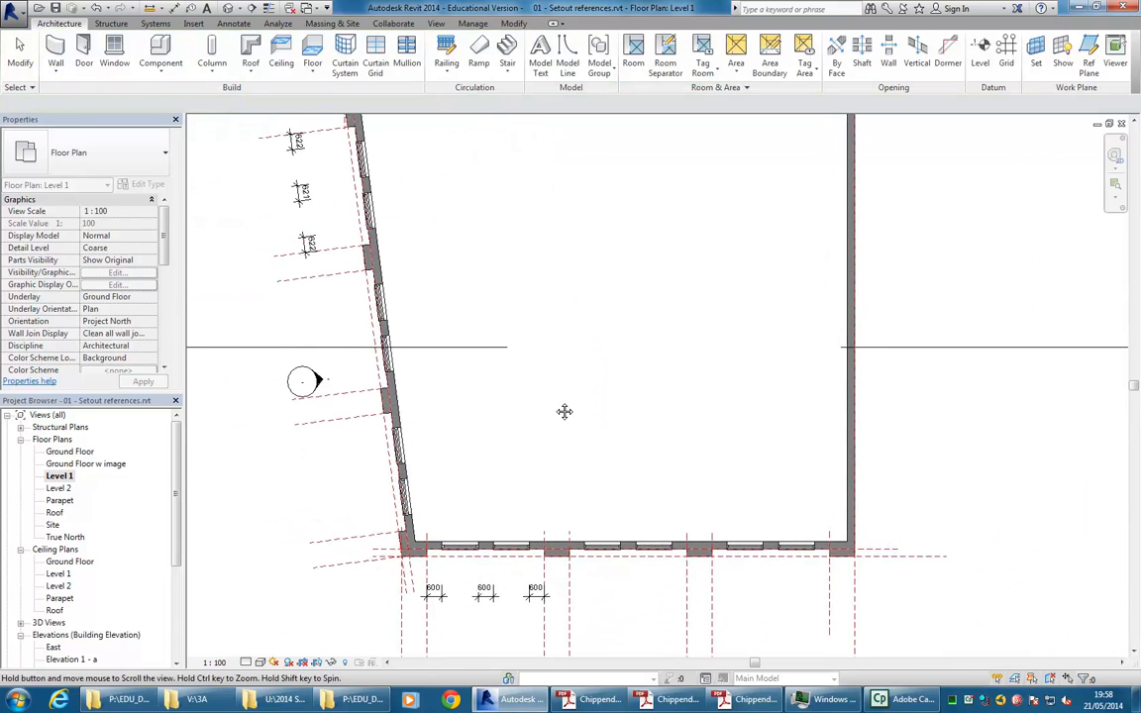
- Check the windows on the south and west walls in the default 3D view, and return to the Level 1 floor plan
scroll(549, 398, down, 2)
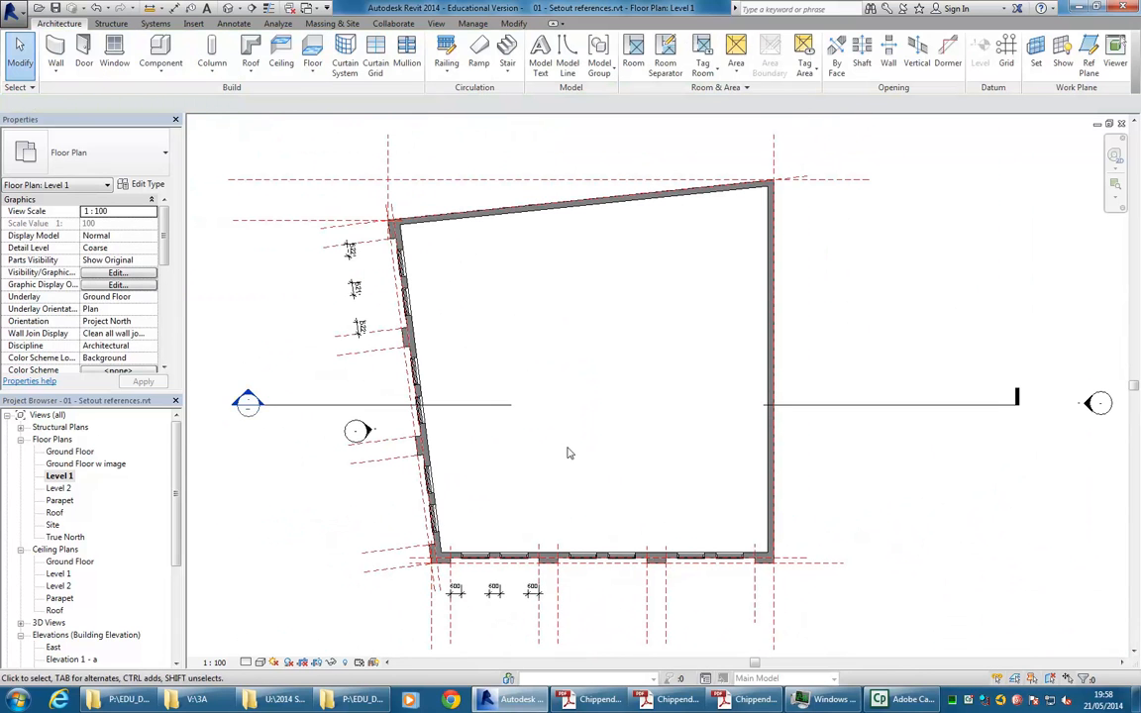
click(210, 9)
shift+middle_drag(478, 317, 558, 381)
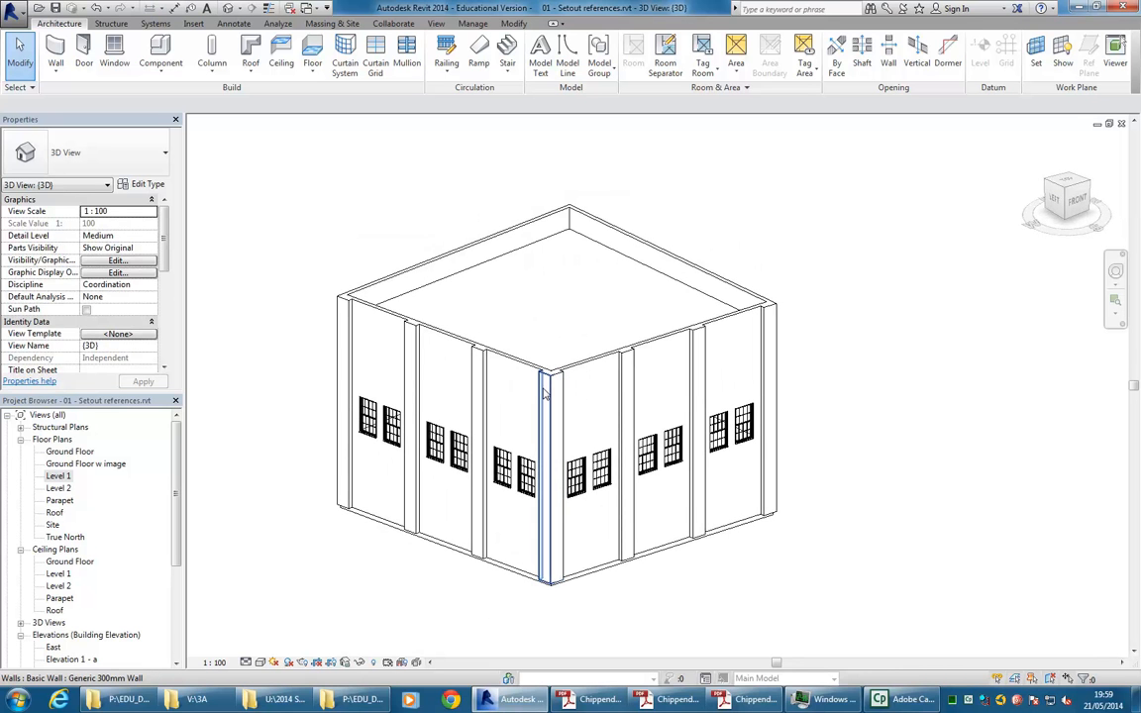
double_click(57, 476)
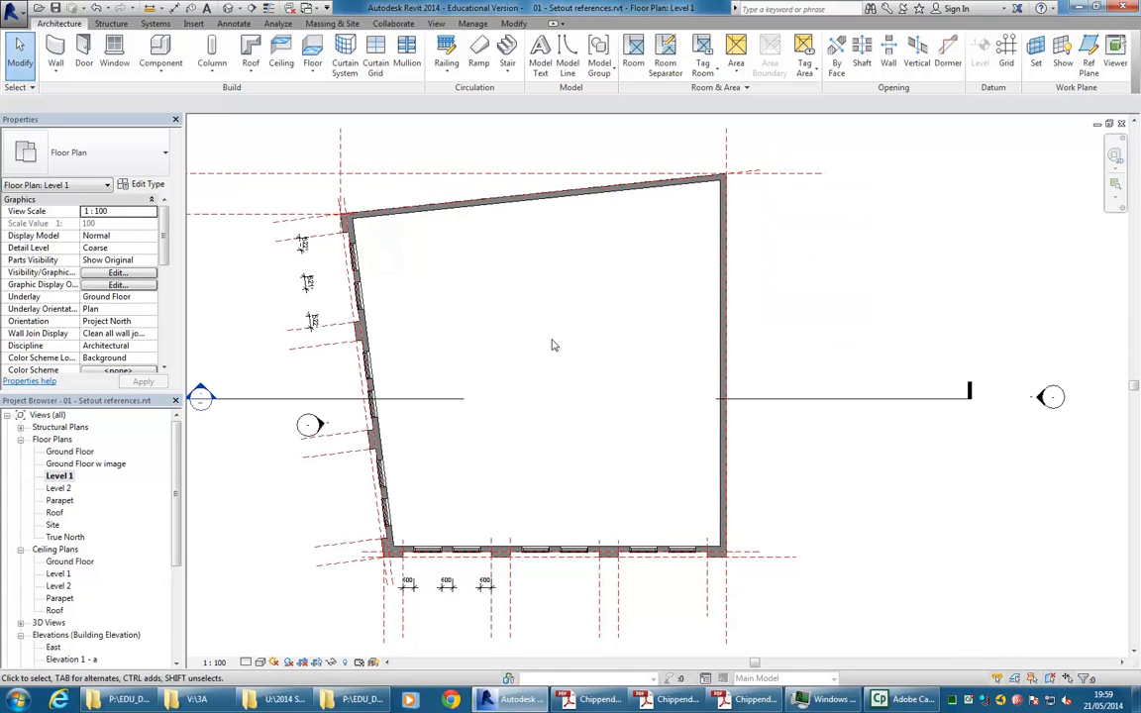
- Select all instances of the 2380 x 1440mm sash window in the entire project and copy them to the clipboard
click(355, 258)
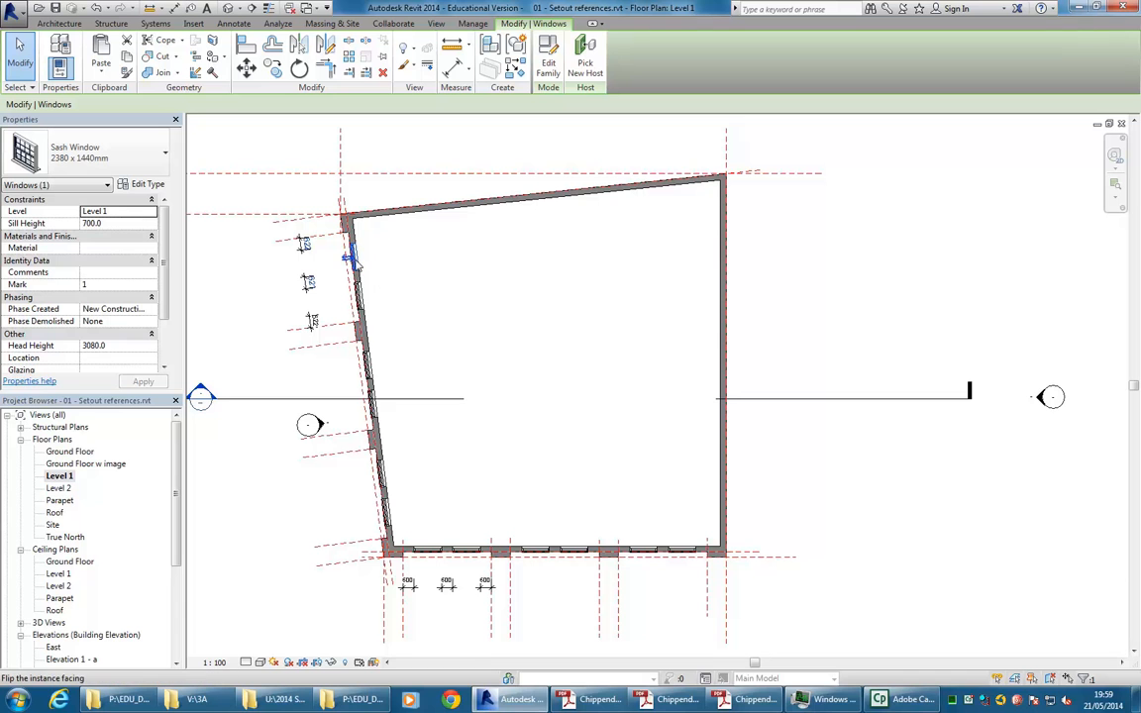
right_click(359, 265)
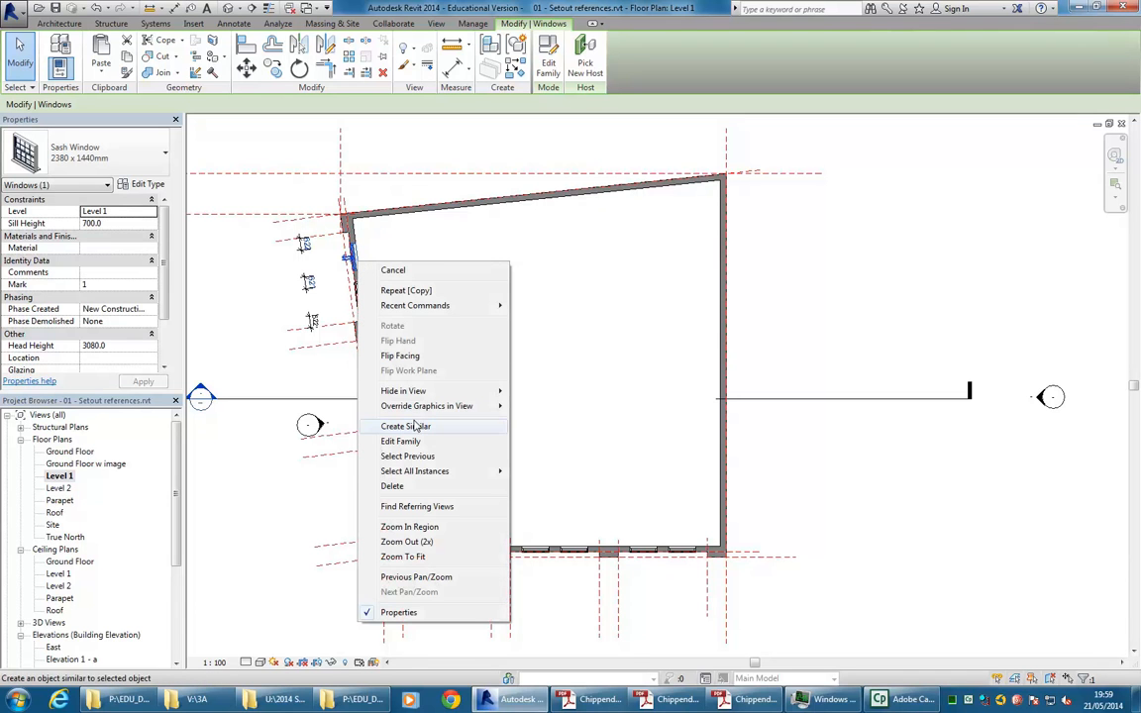
mouse_move(465, 472)
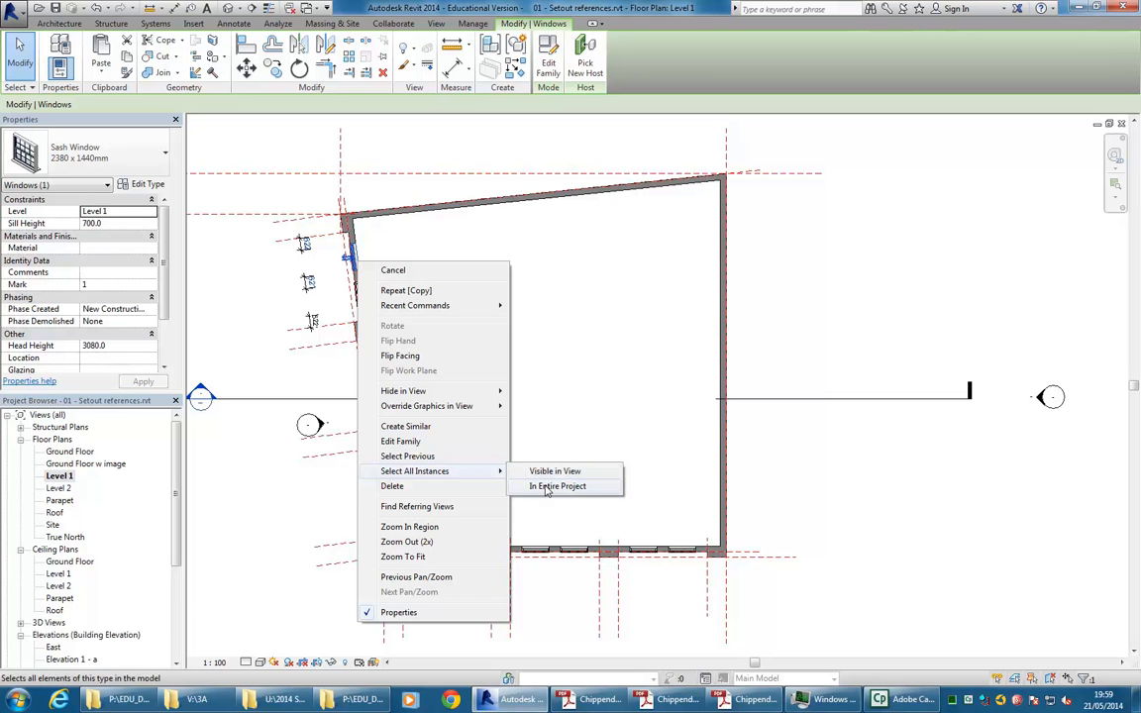
click(547, 488)
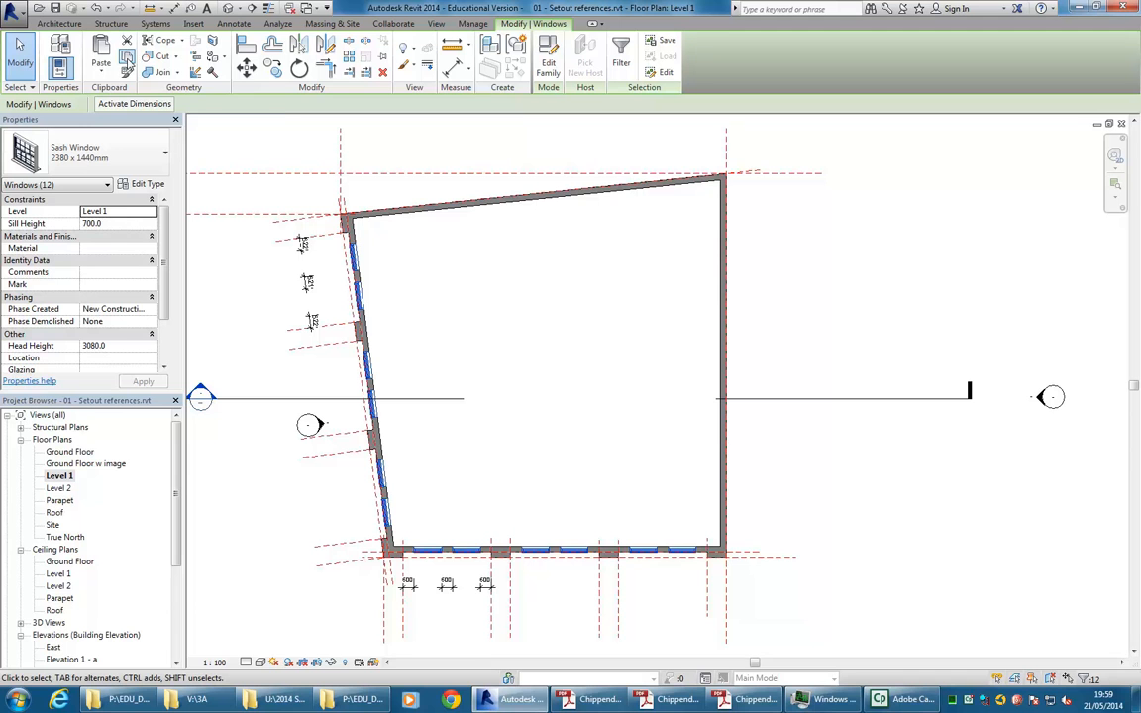
click(126, 59)
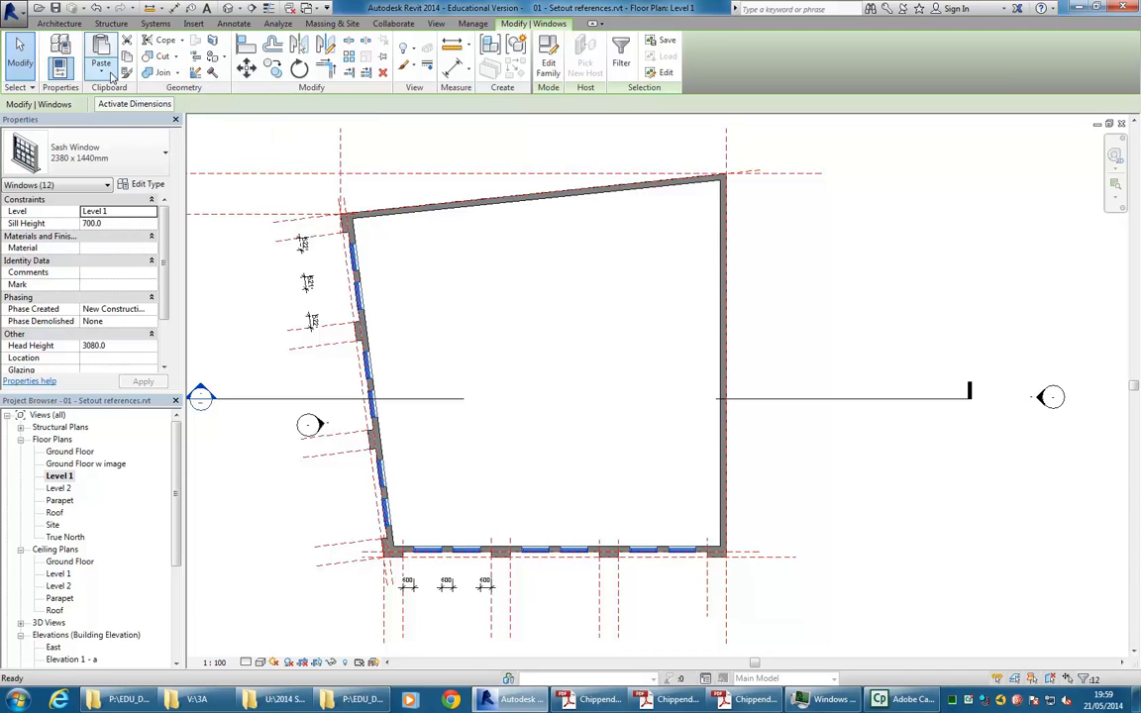
- Paste the copied sash windows aligned to the Ground Floor and Level 2 levels, and clear the selection
click(111, 75)
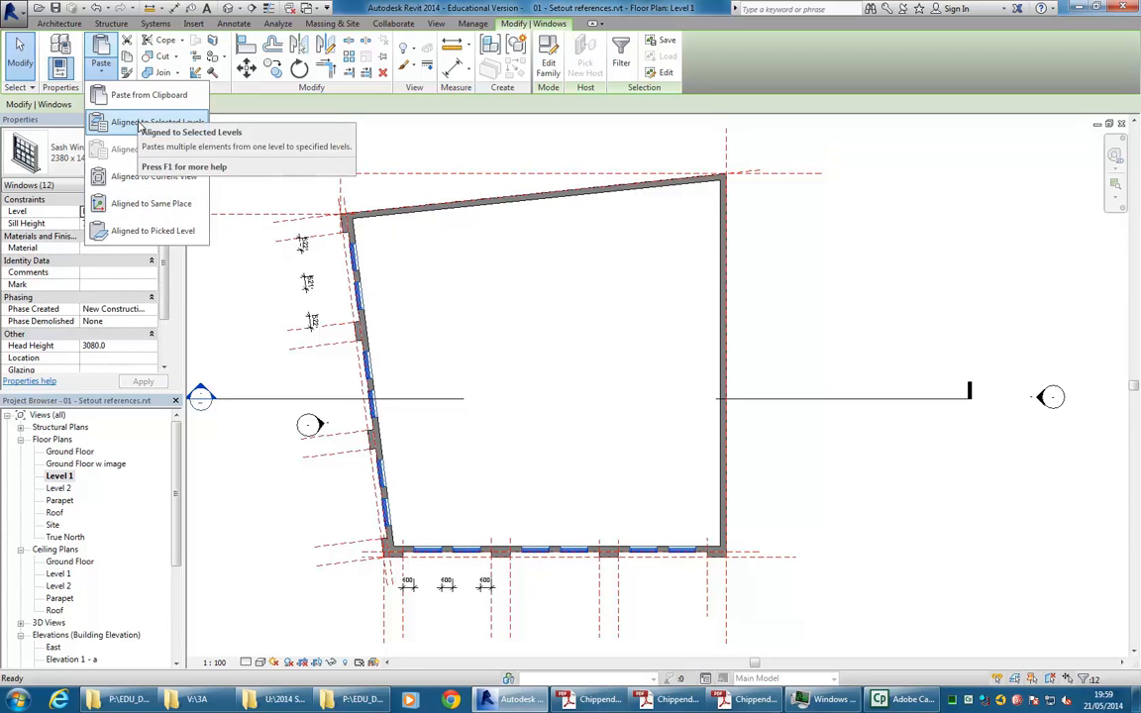
click(140, 123)
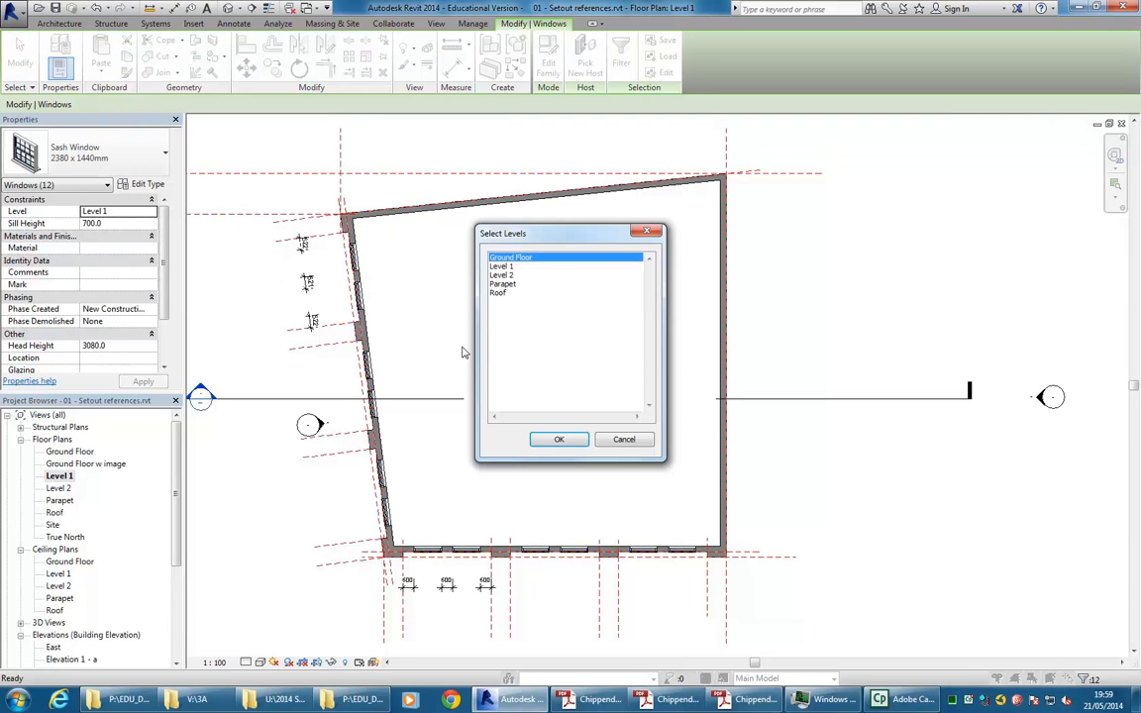
ctrl+click(503, 276)
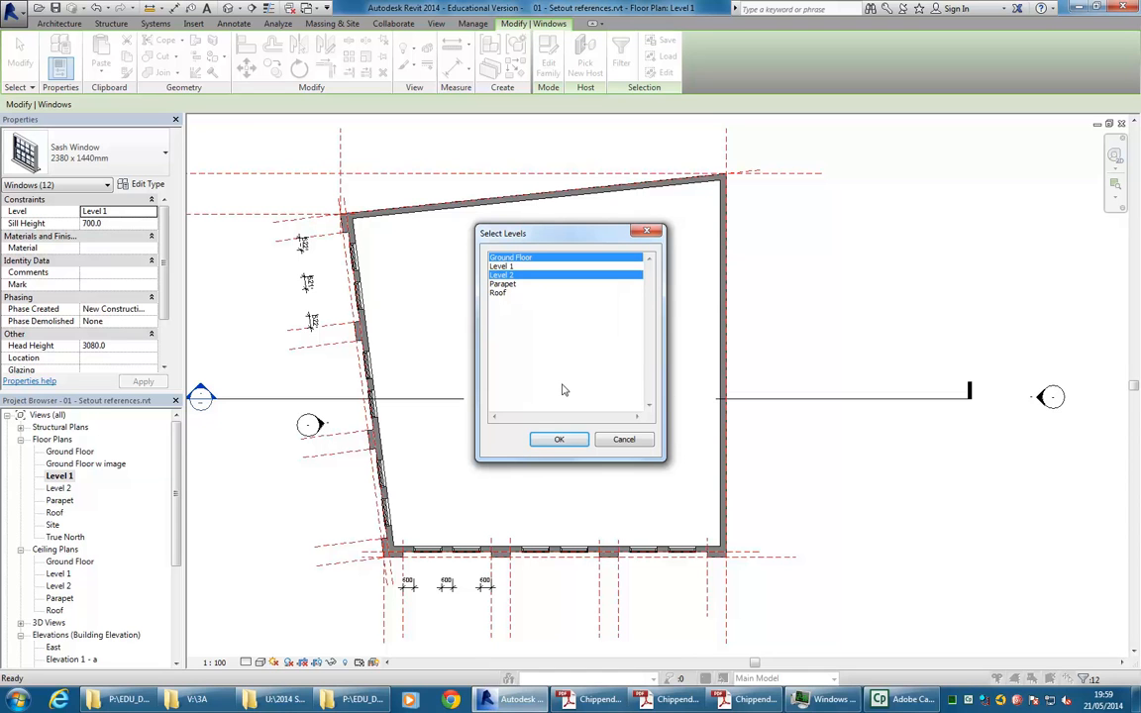
click(546, 441)
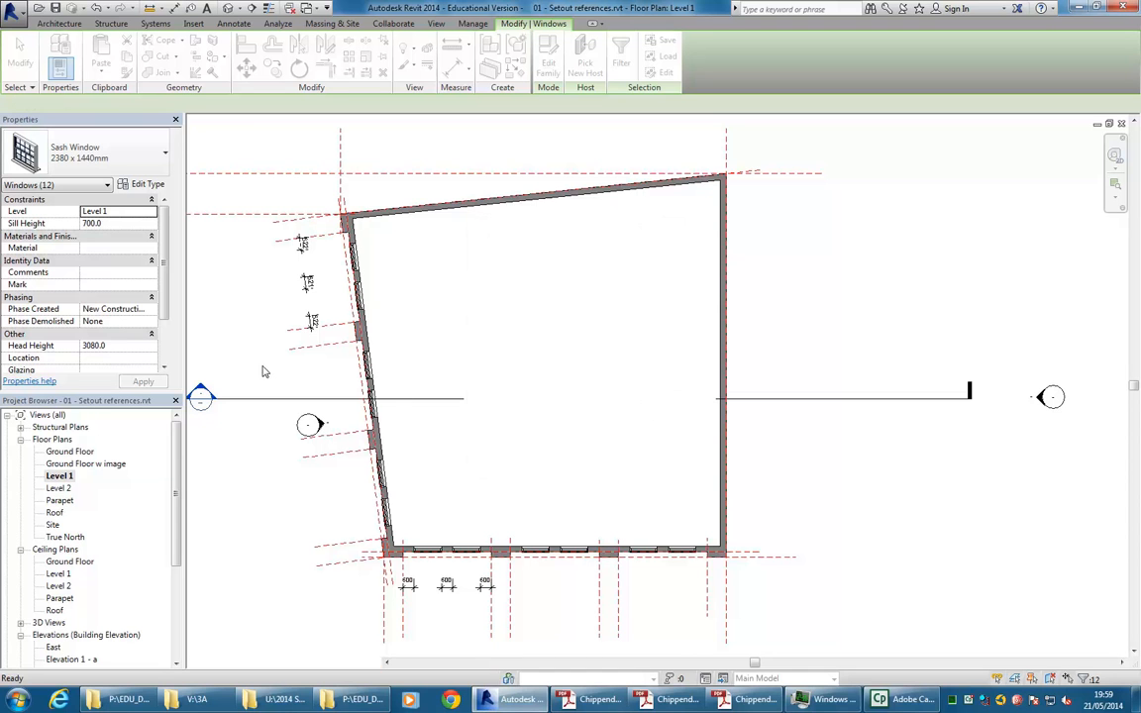
click(245, 316)
- Inspect the sash windows on all three storeys of the west and south walls in the default 3D view
double_click(50, 623)
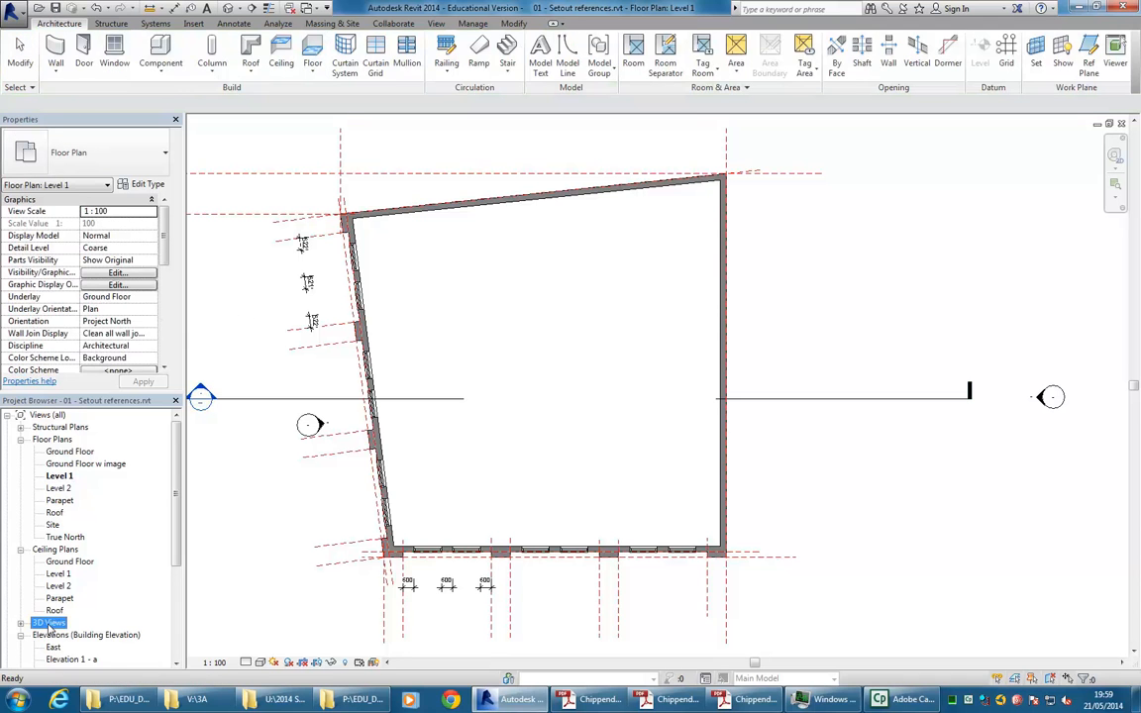
double_click(53, 635)
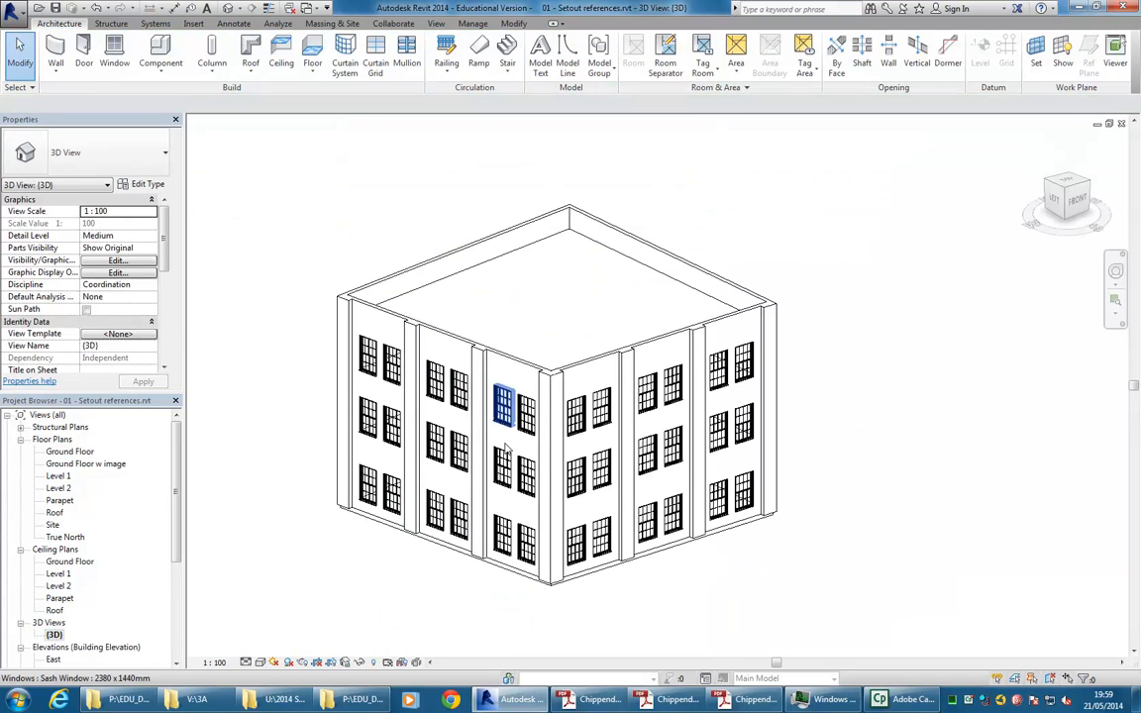
shift+middle_drag(396, 439, 408, 363)
scroll(500, 515, up, 2)
scroll(422, 482, up, 1)
middle_drag(422, 482, 453, 525)
scroll(439, 618, up, 2)
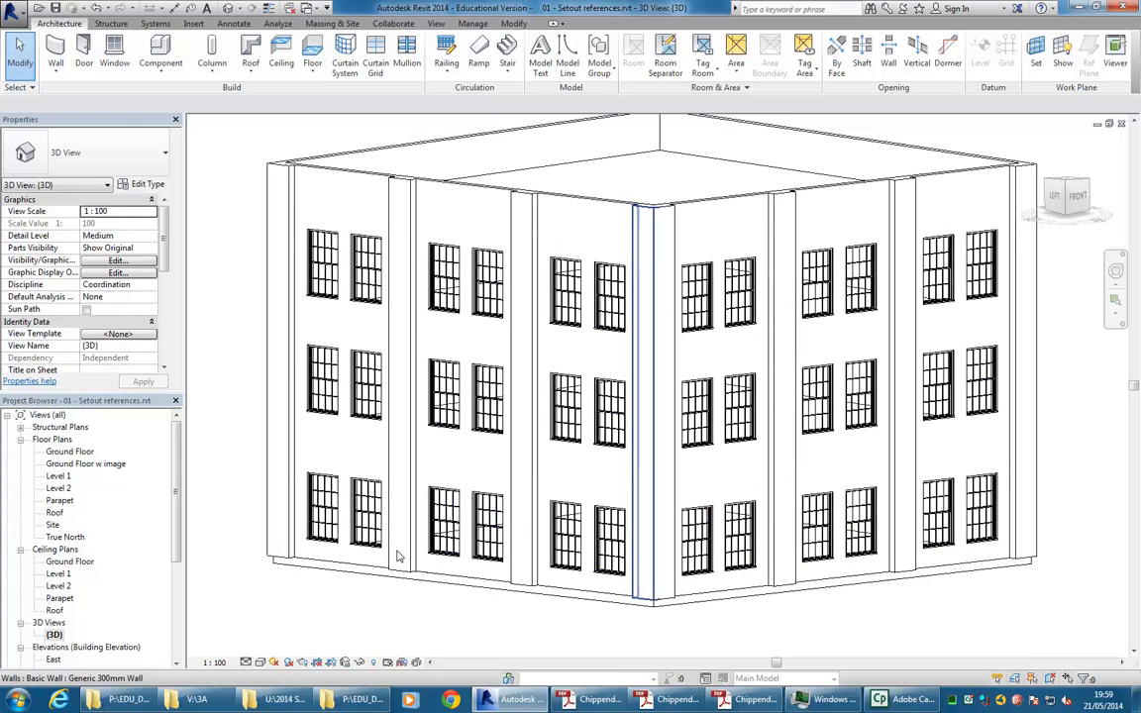
- Delete all six sash windows from the south wall in the Ground Floor plan
double_click(70, 450)
middle_drag(521, 408, 459, 321)
scroll(412, 455, up, 1)
scroll(391, 457, up, 2)
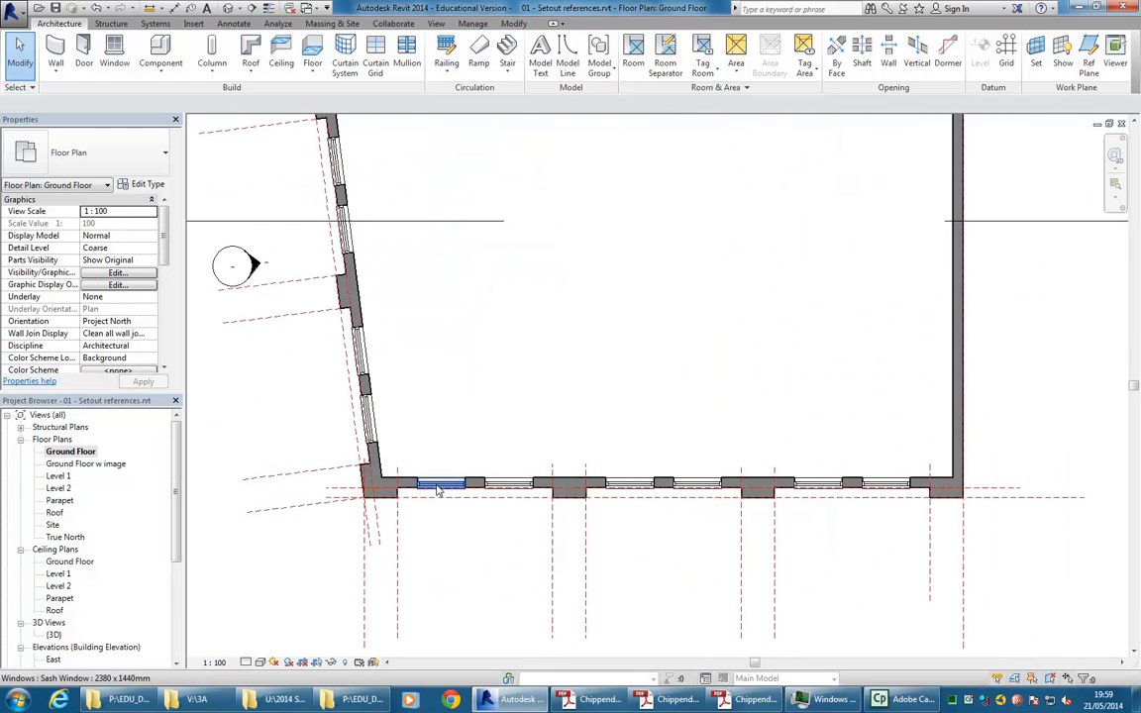
click(505, 487)
ctrl+click(630, 484)
ctrl+click(697, 483)
ctrl+click(818, 483)
ctrl+click(804, 483)
ctrl+click(886, 483)
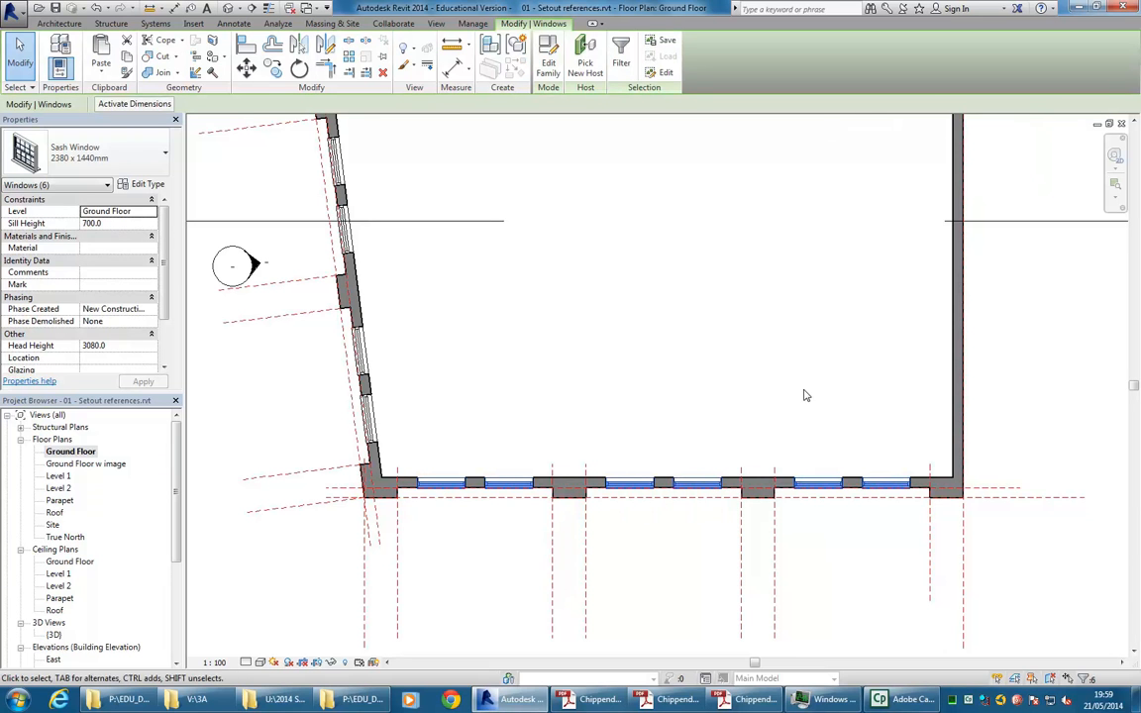
key(Delete)
scroll(558, 376, down, 4)
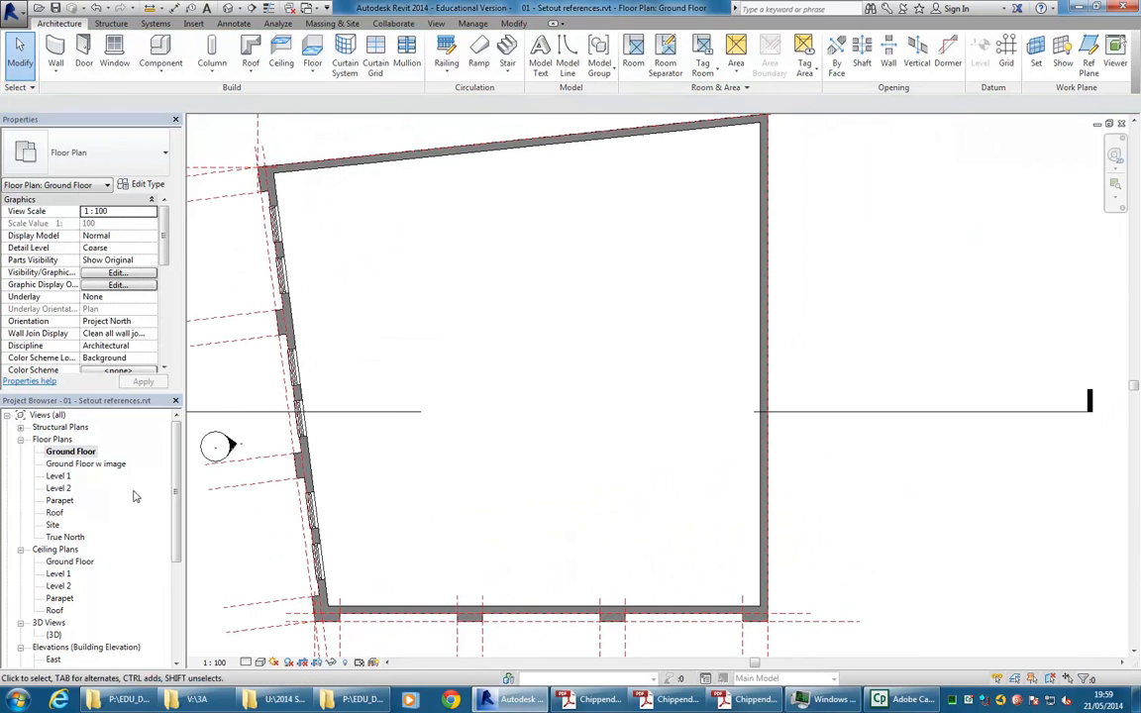
- Check the windows in the Level 2 floor plan and view the south-west corner from above in the 3D view
double_click(58, 488)
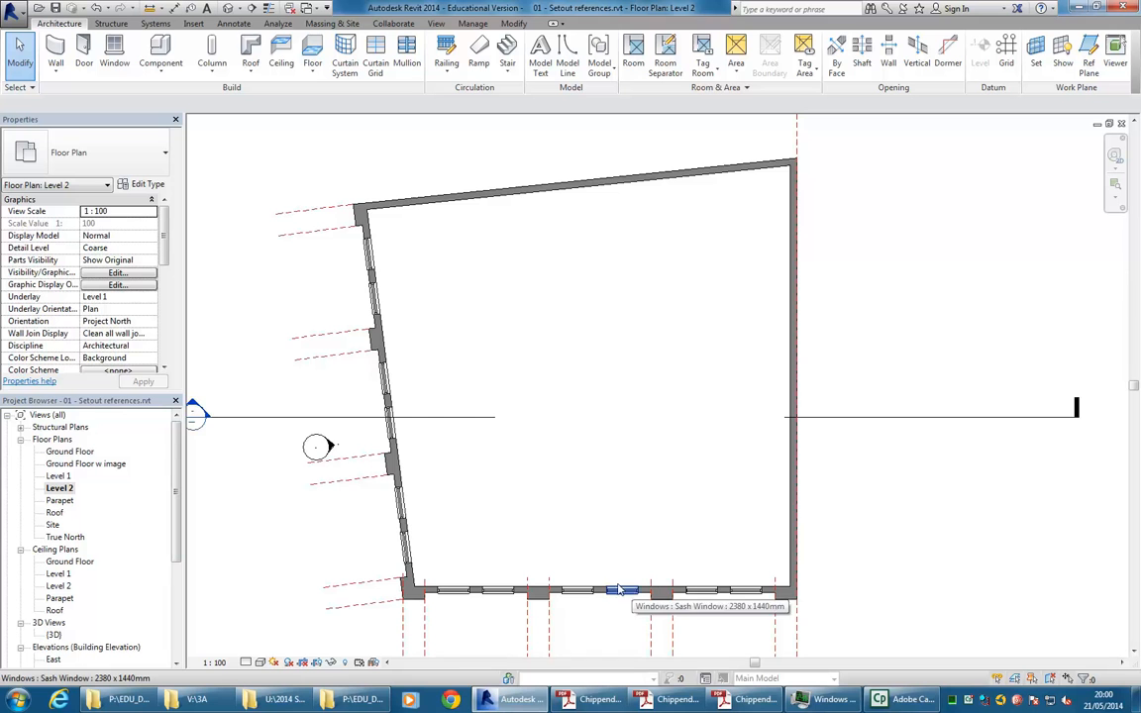
double_click(53, 635)
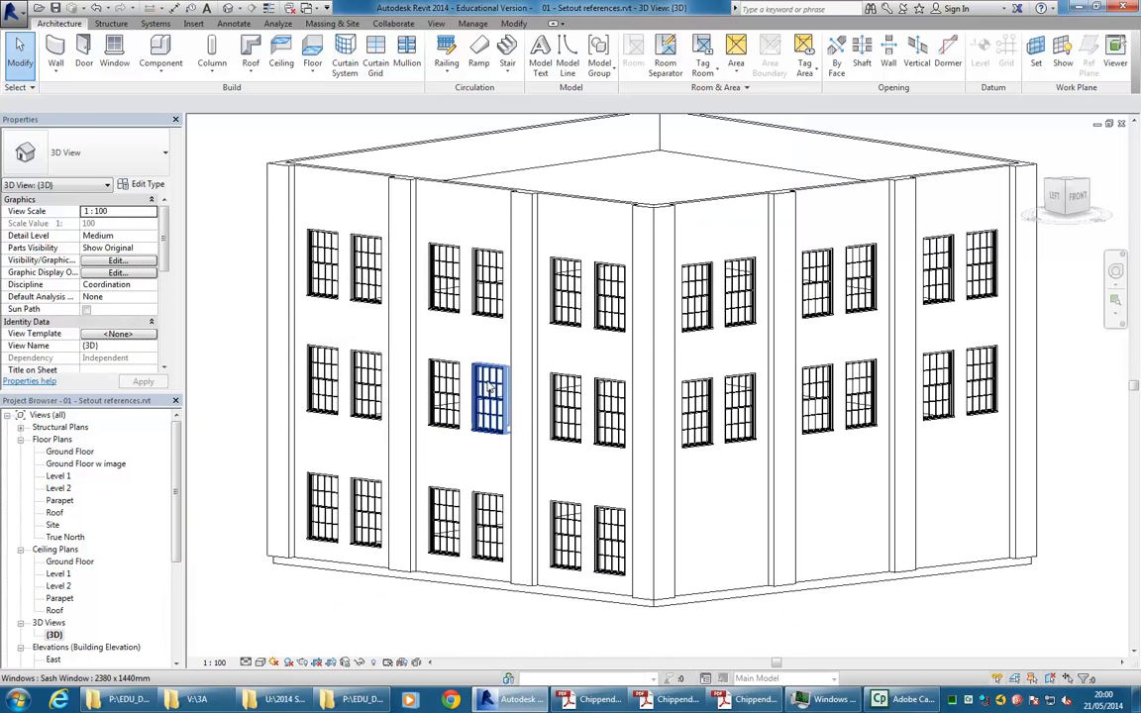
shift+middle_drag(508, 218, 466, 296)
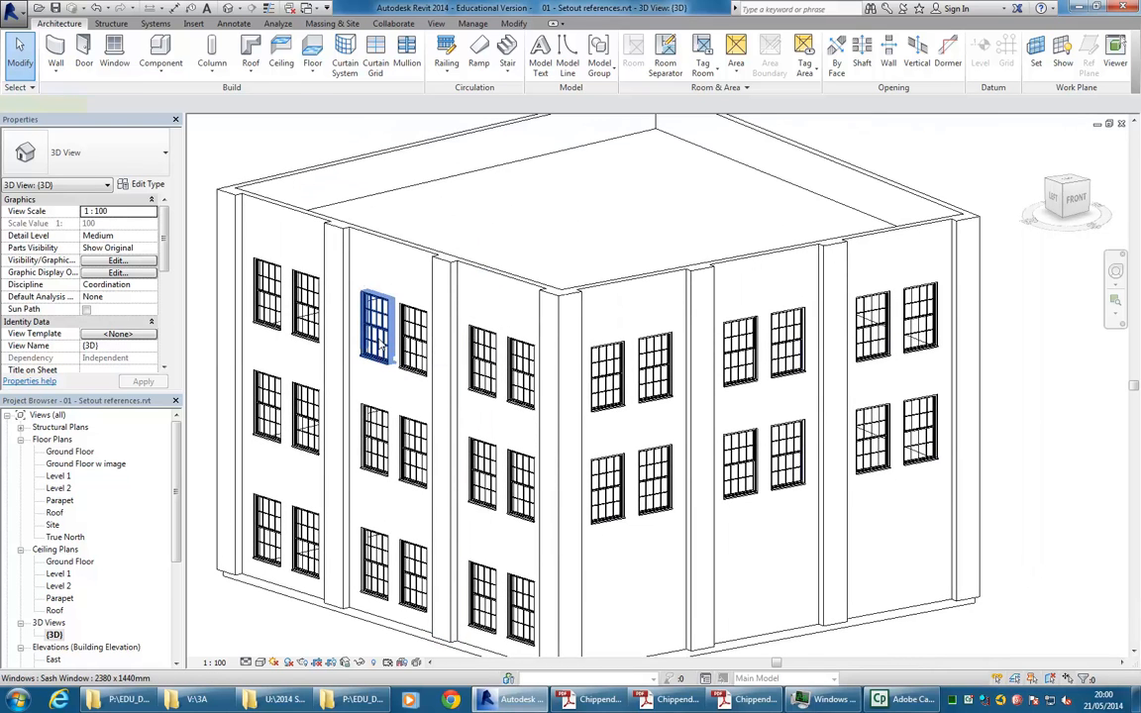
- Swap the four Level 2 middle-bay windows on the west and south walls for the Half-Arch Sash Window family, loaded from the Brief 2 folder
click(379, 344)
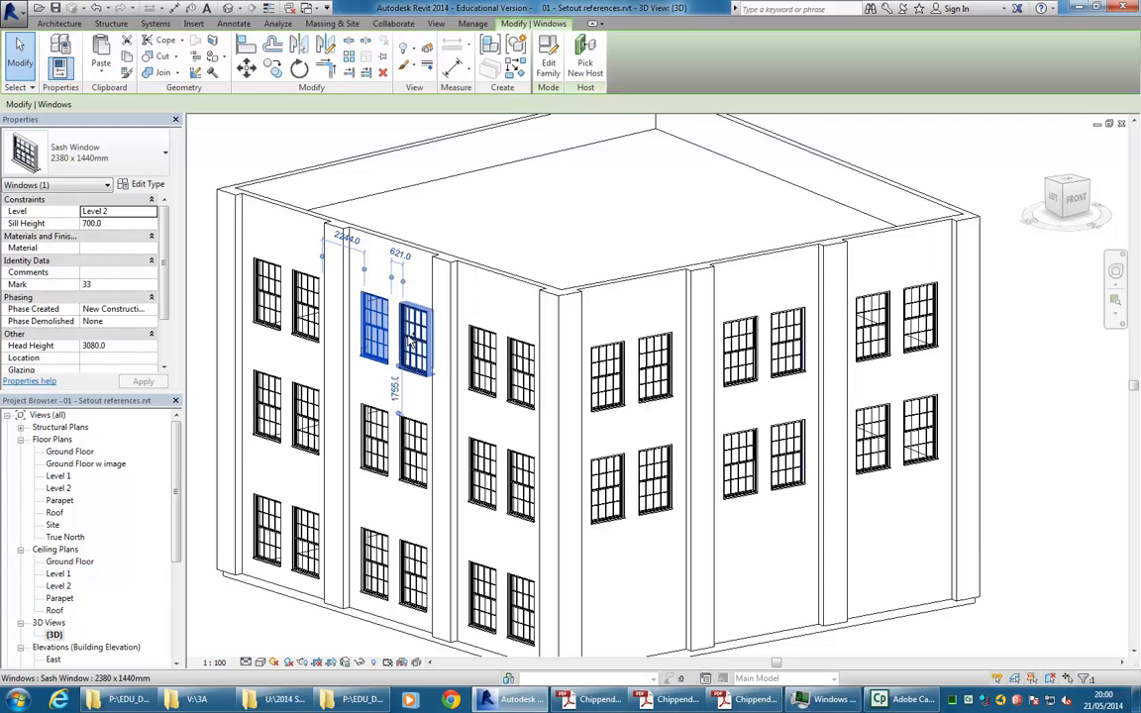
ctrl+click(412, 340)
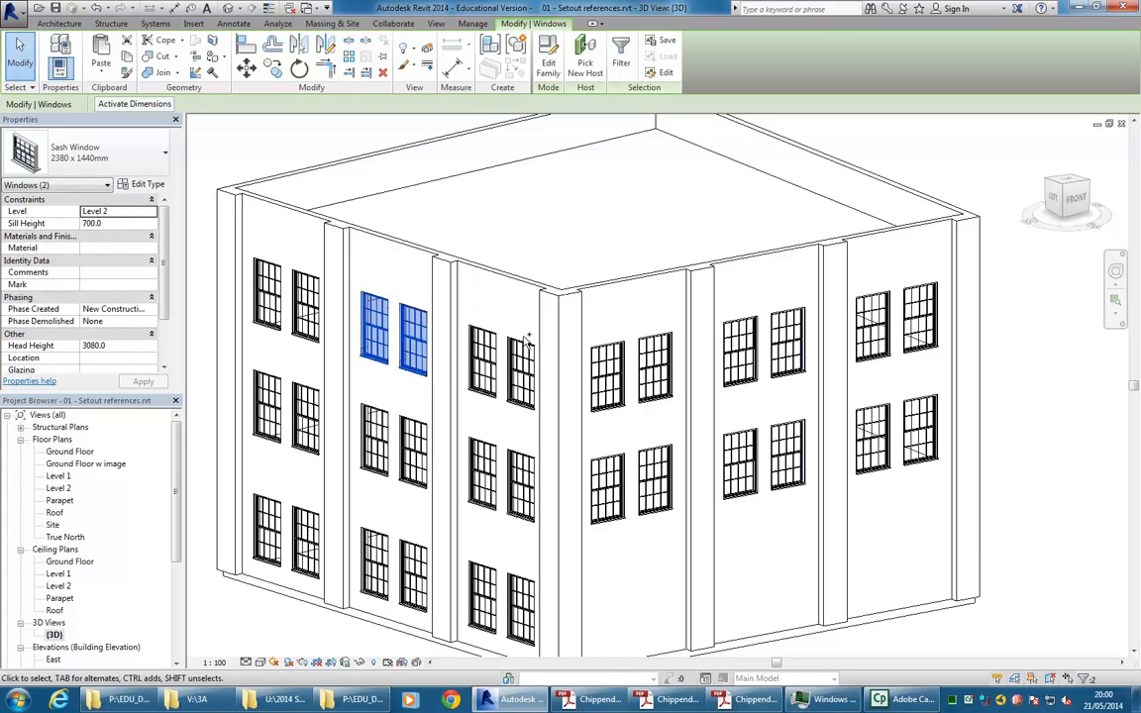
ctrl+click(743, 356)
ctrl+click(787, 342)
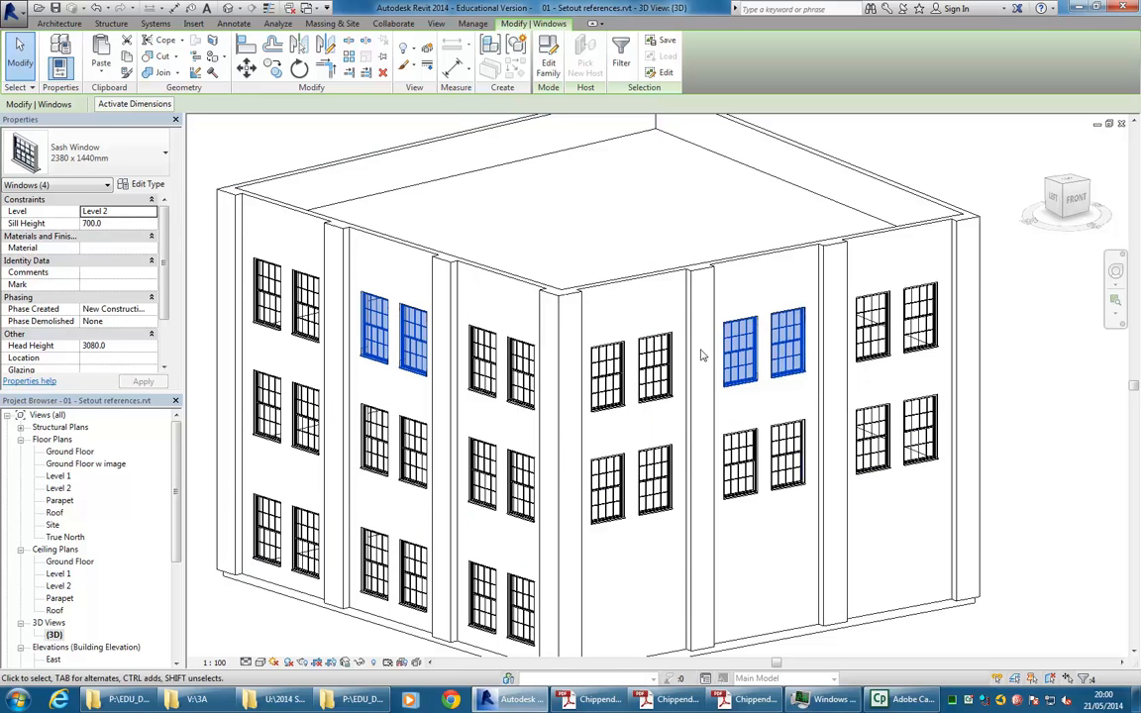
click(147, 185)
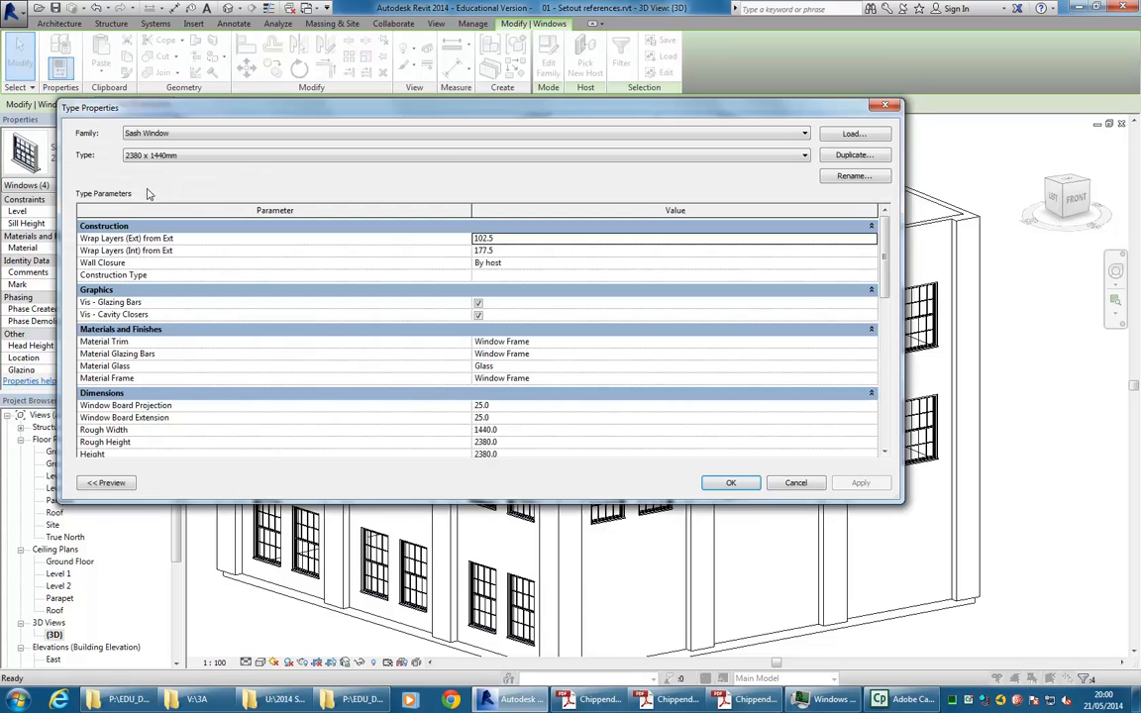
click(853, 134)
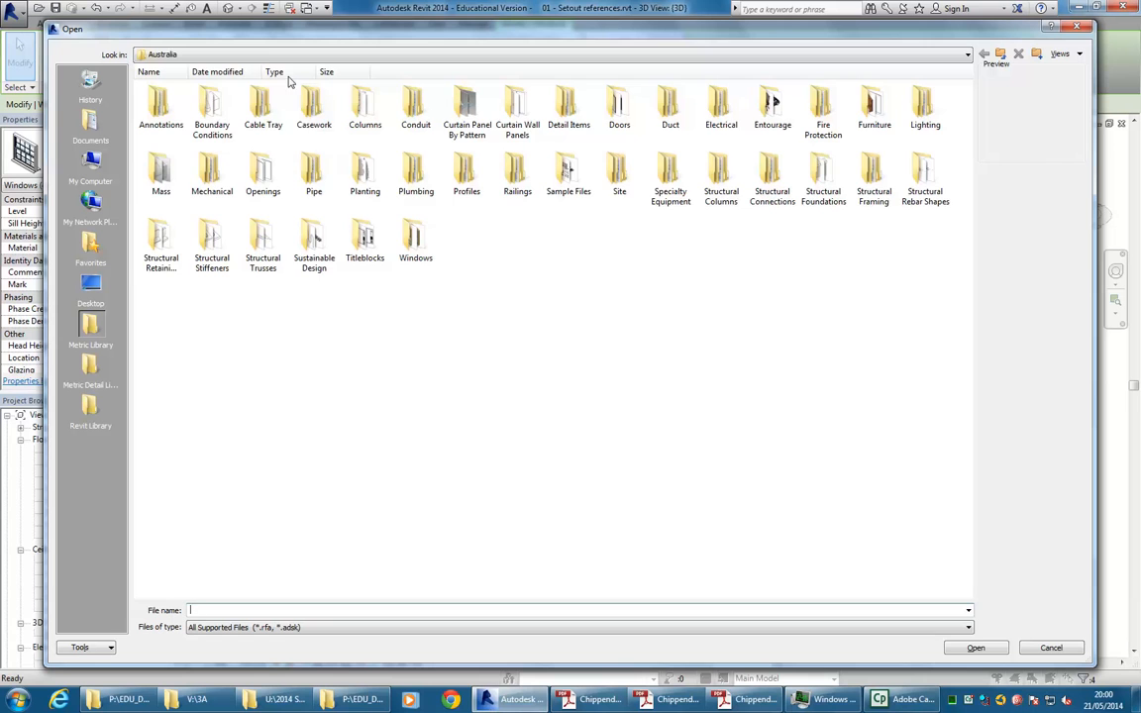
click(264, 56)
click(238, 157)
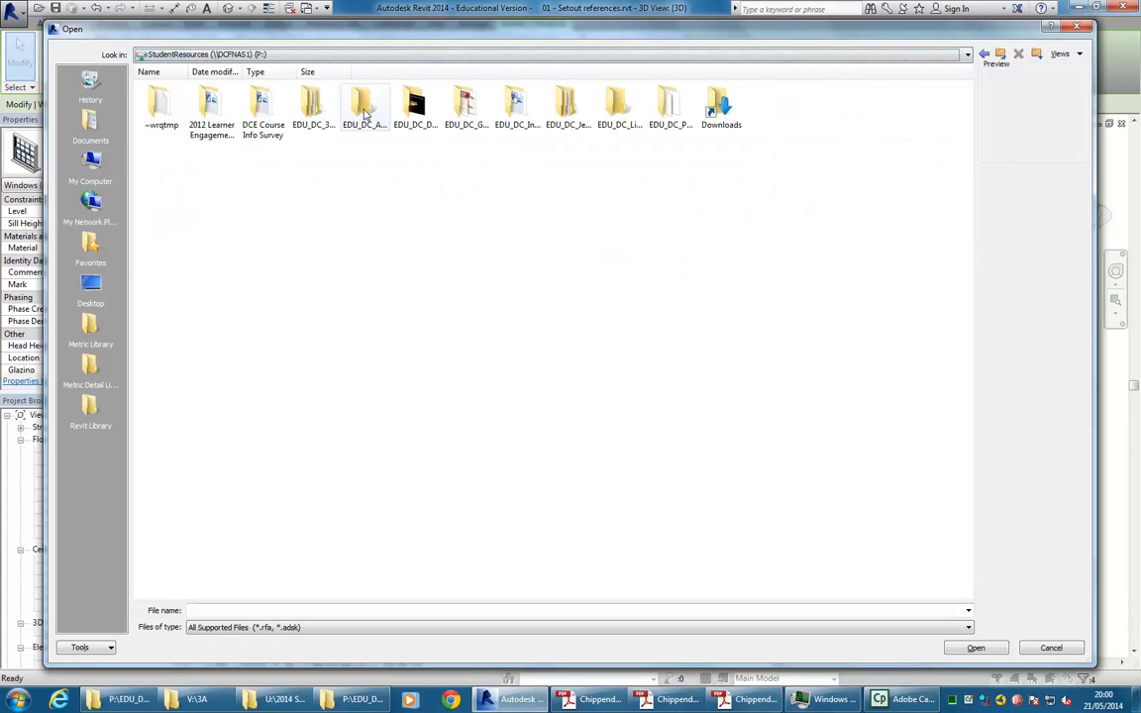
double_click(516, 105)
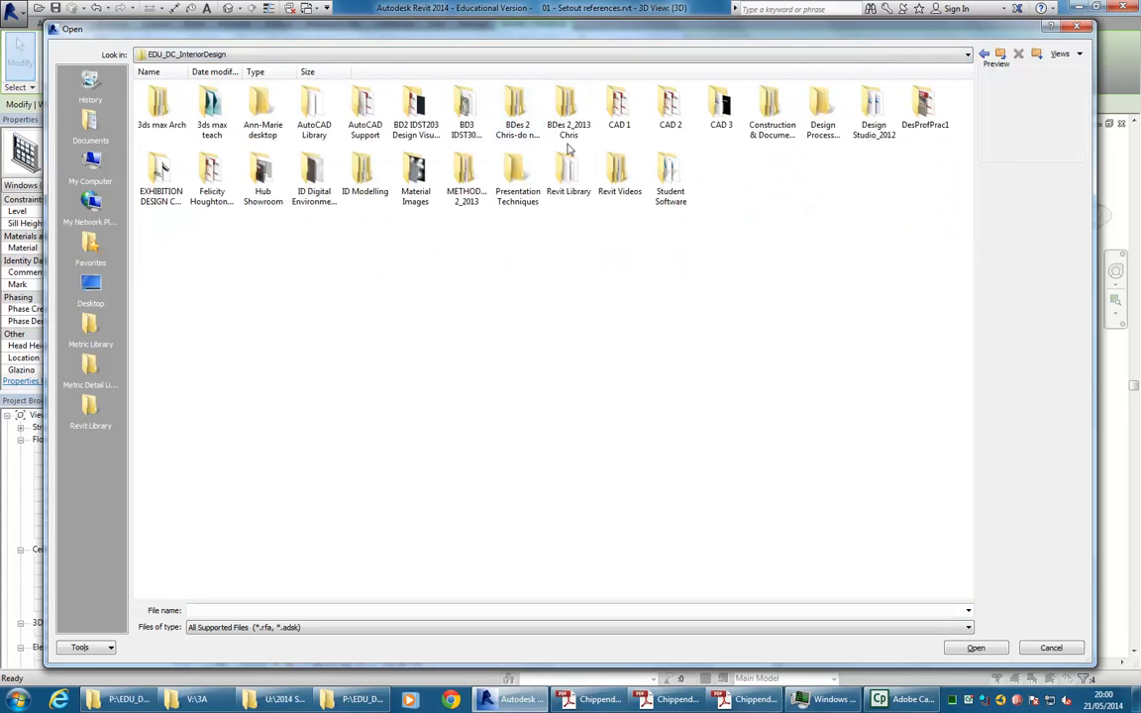
double_click(618, 104)
double_click(309, 102)
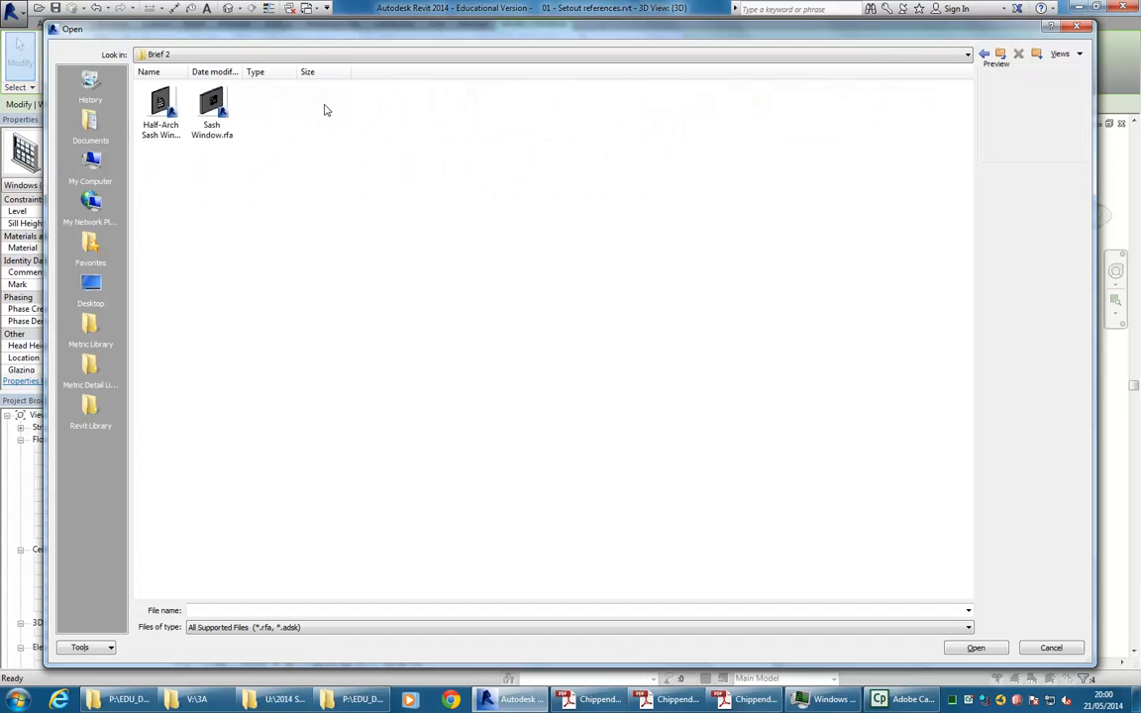
click(147, 117)
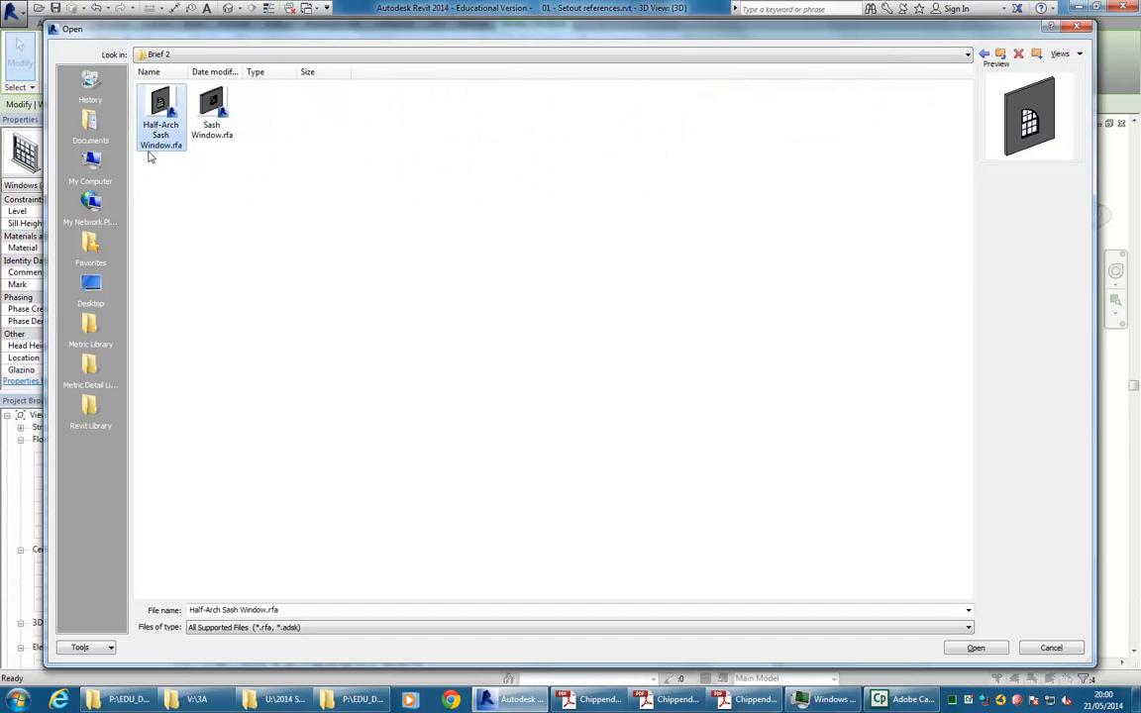
click(977, 648)
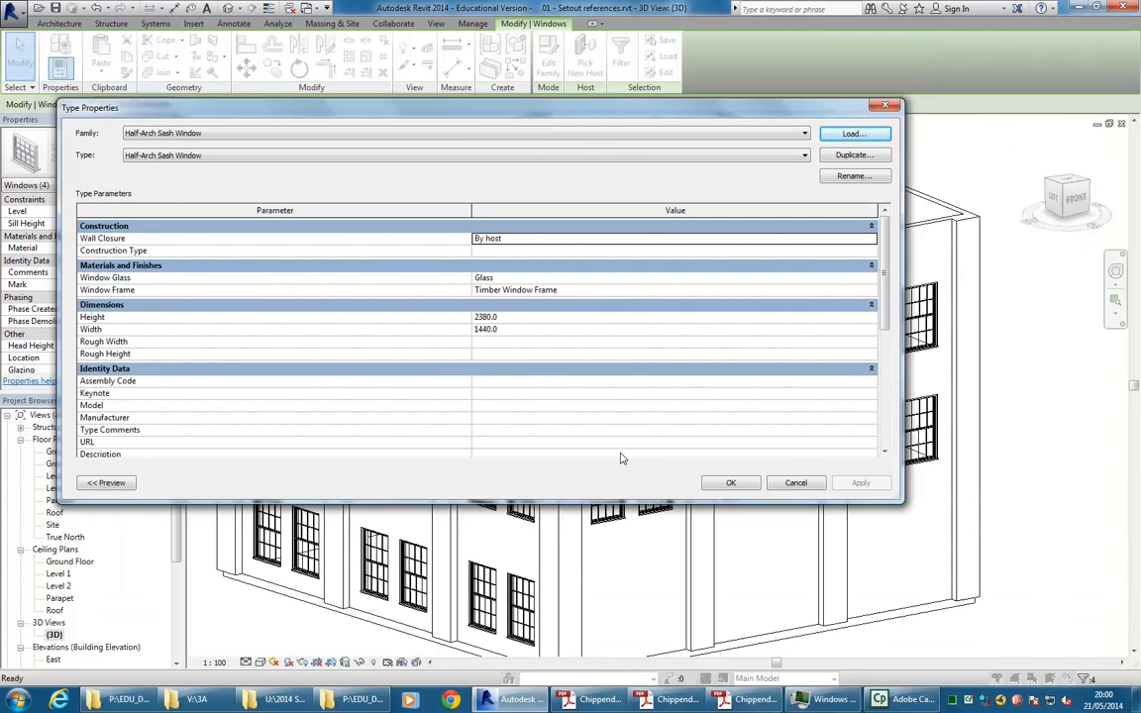
click(742, 486)
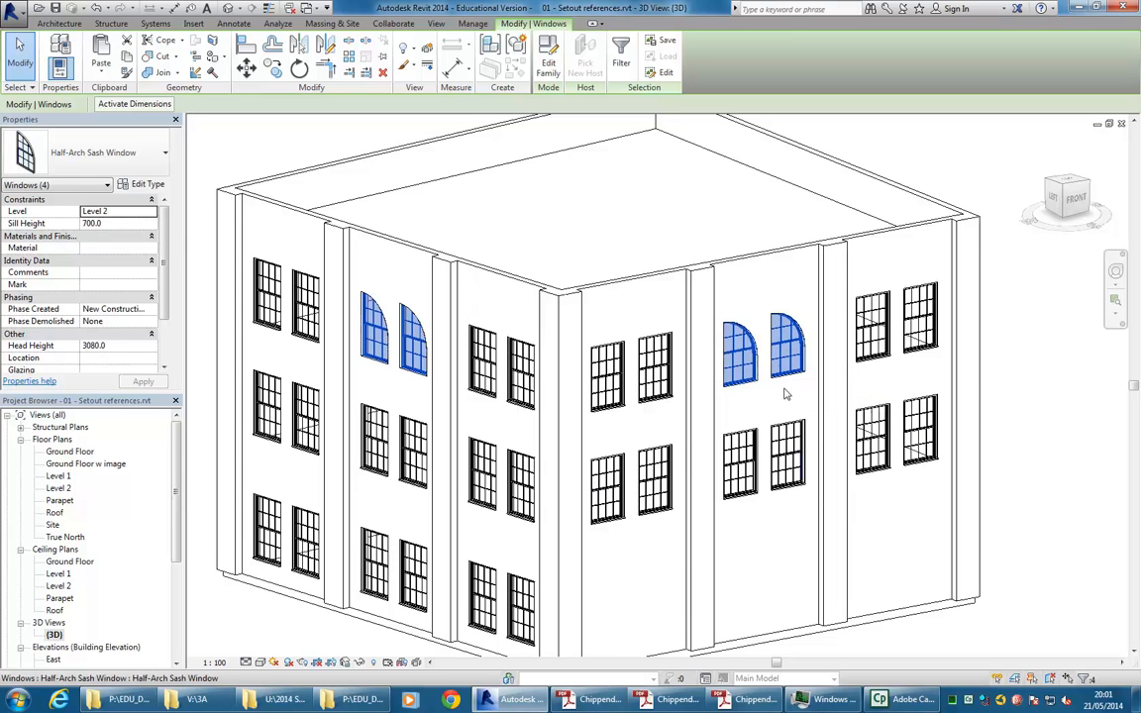
key(Escape)
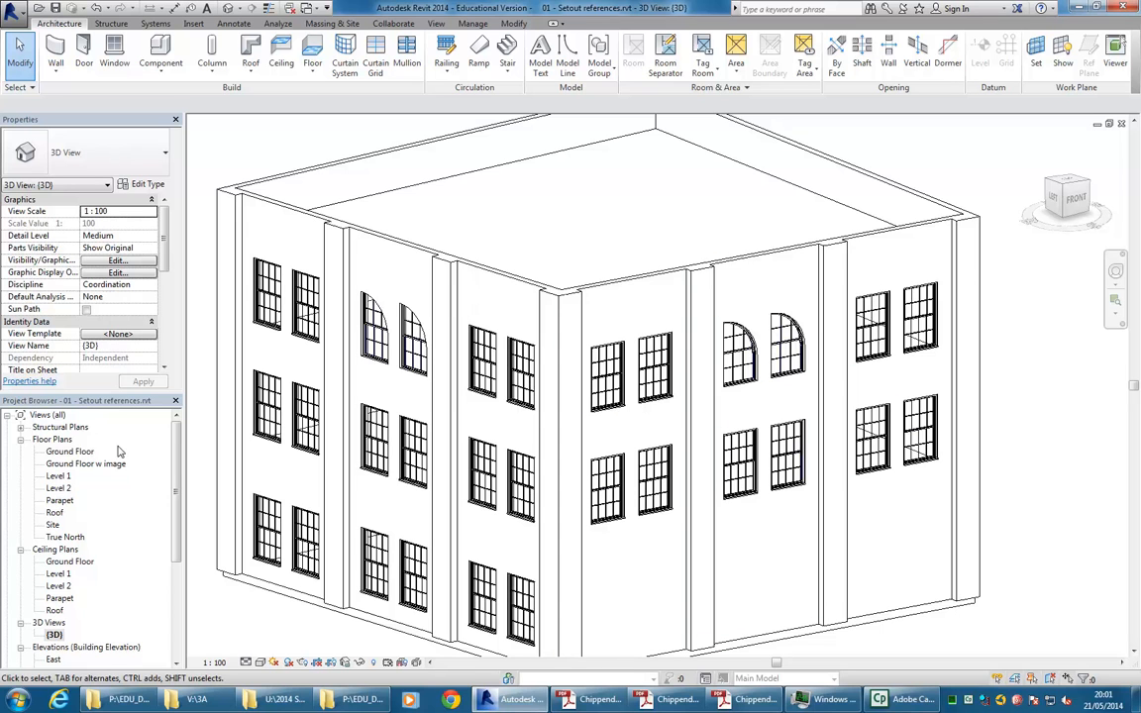
- Mirror the northern half-arch window of the west wall's Level 2 middle bay about its own centre line in plan, without keeping a copy
double_click(58, 488)
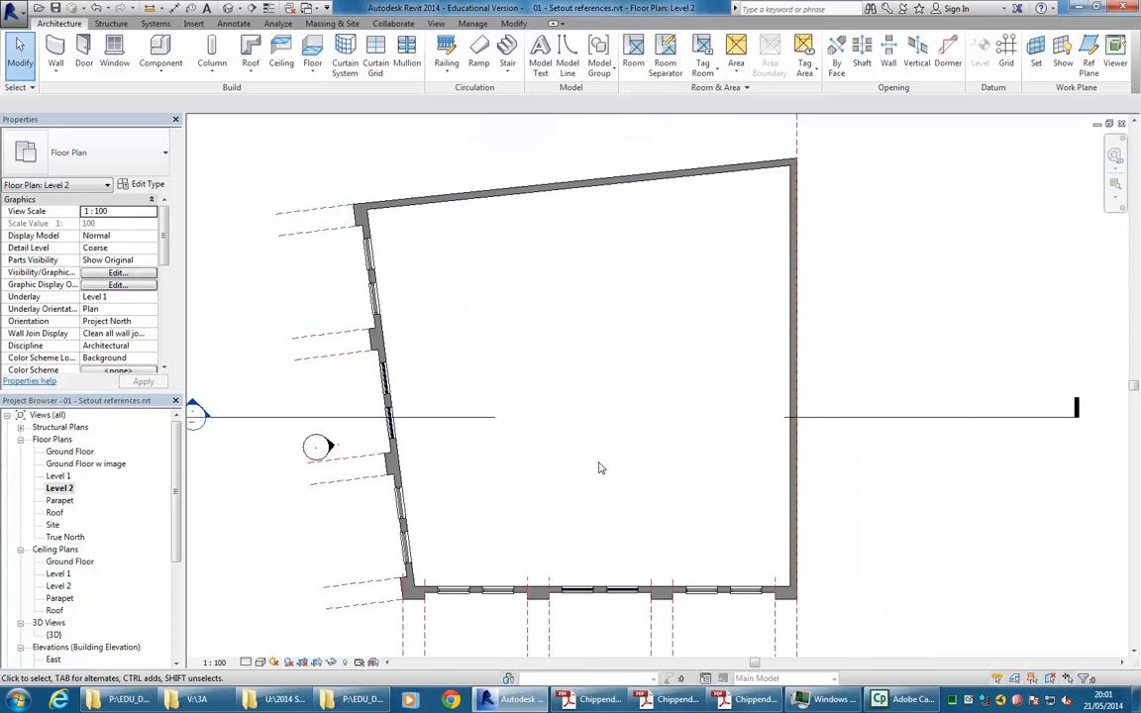
double_click(52, 635)
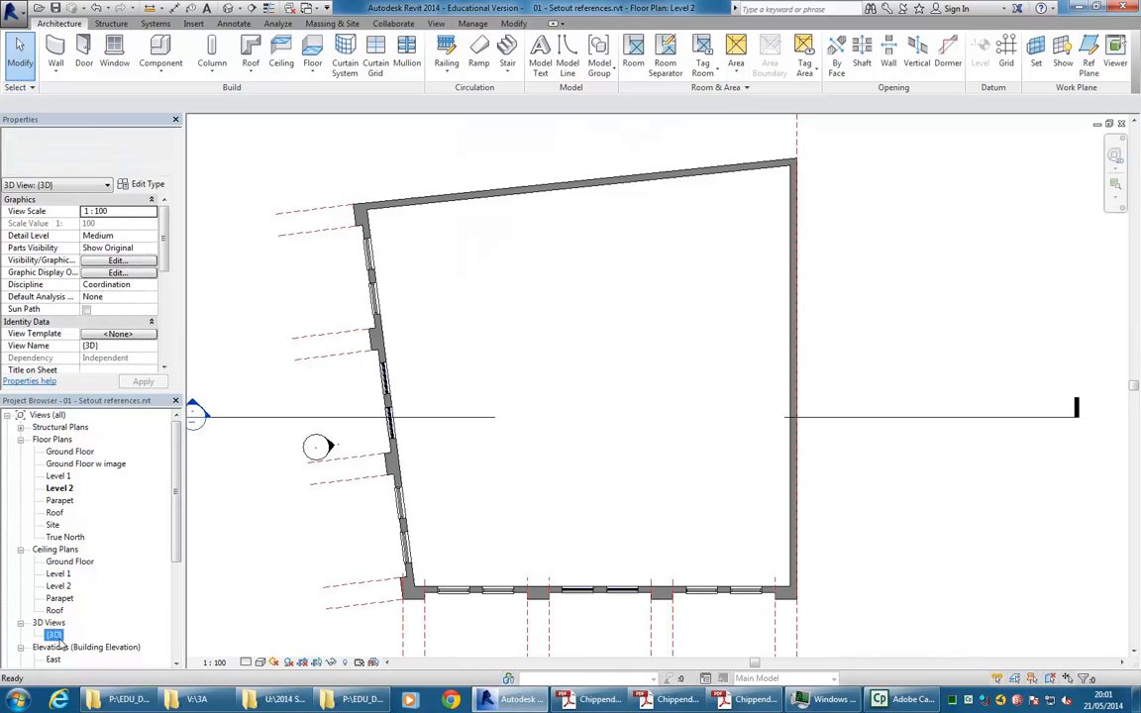
scroll(335, 293, up, 5)
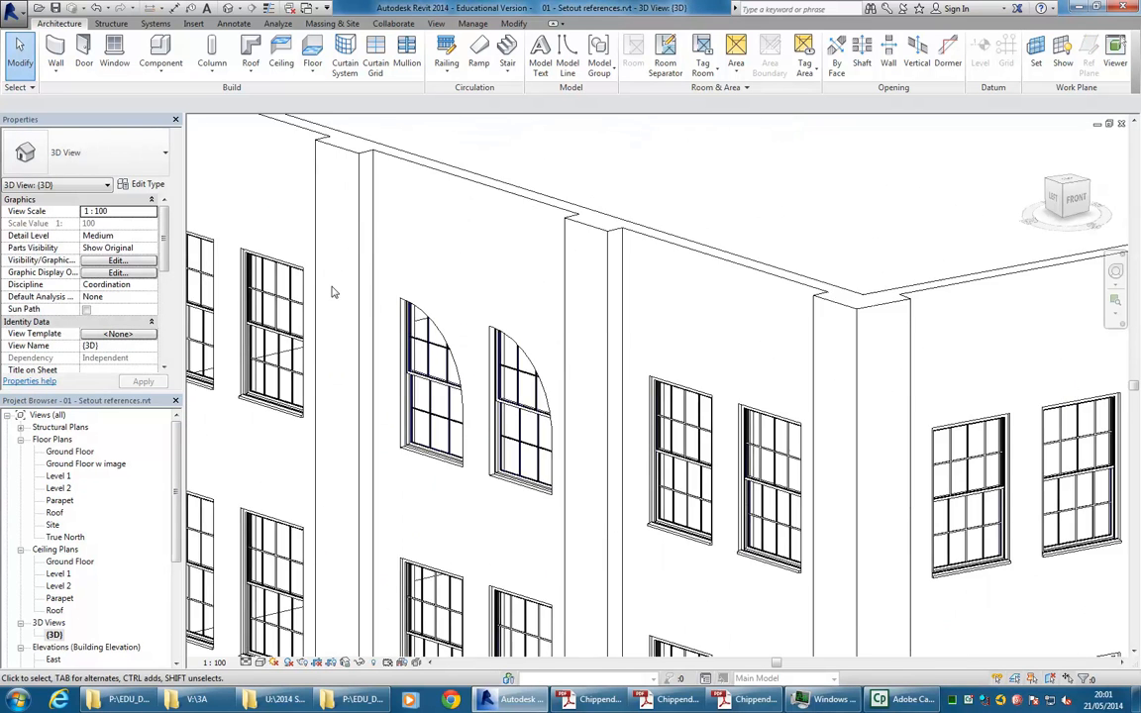
click(614, 471)
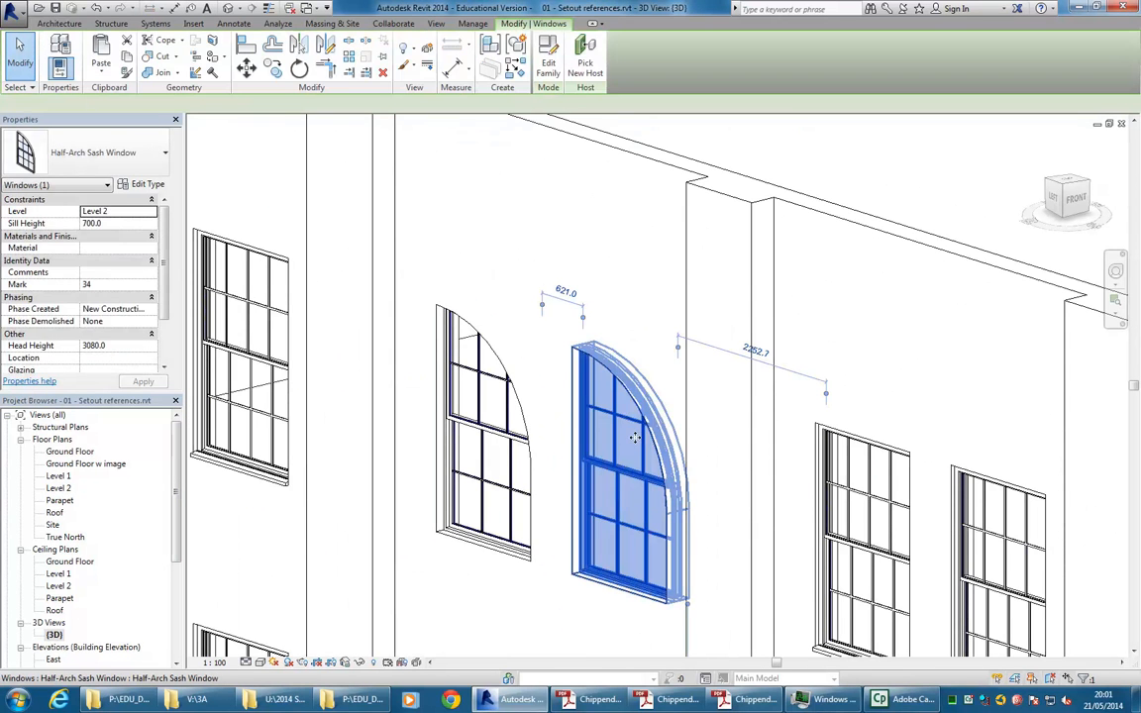
click(509, 416)
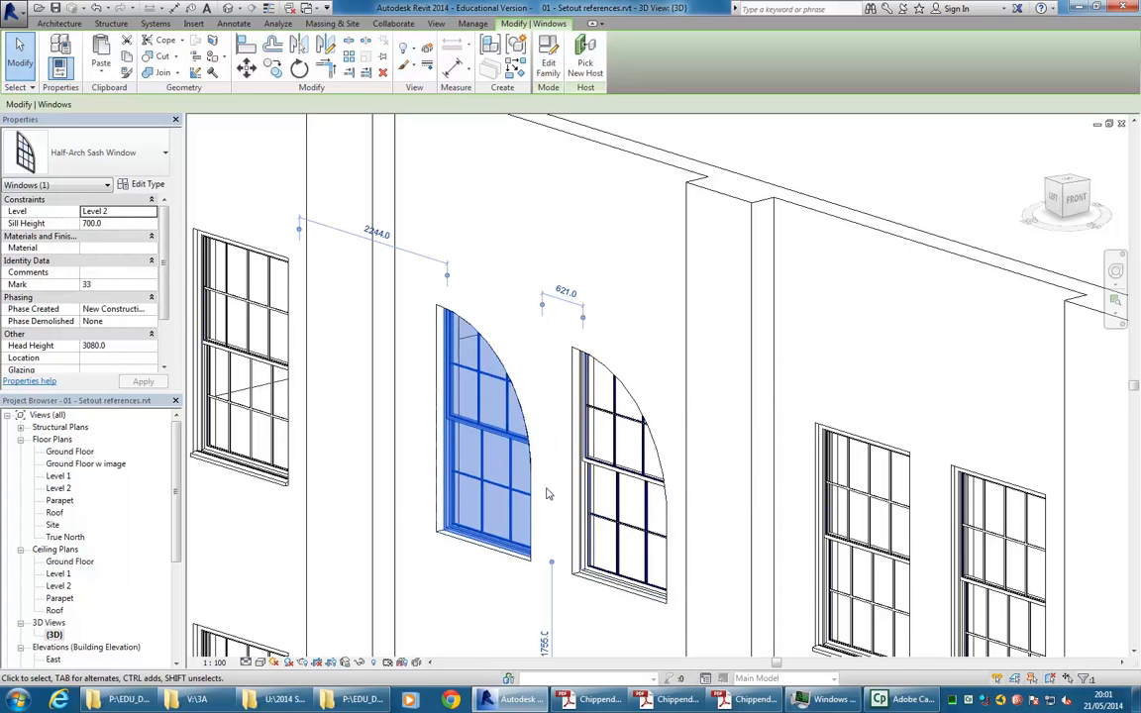
scroll(494, 257, down, 1)
middle_drag(495, 257, 453, 242)
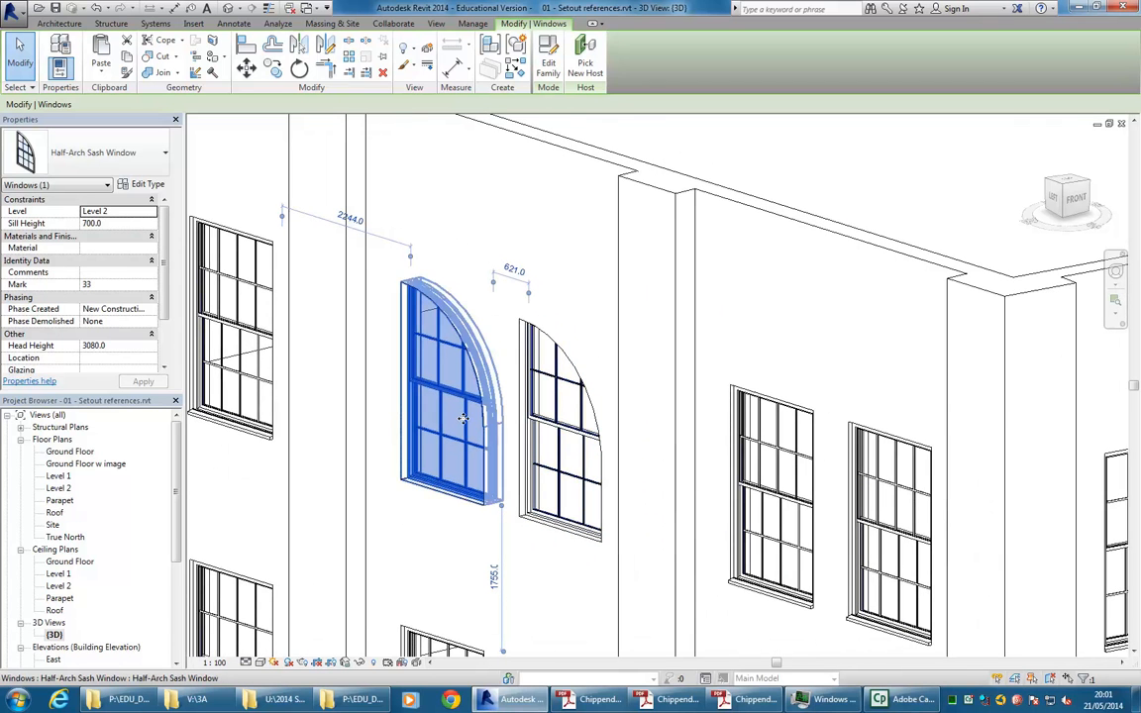
double_click(59, 488)
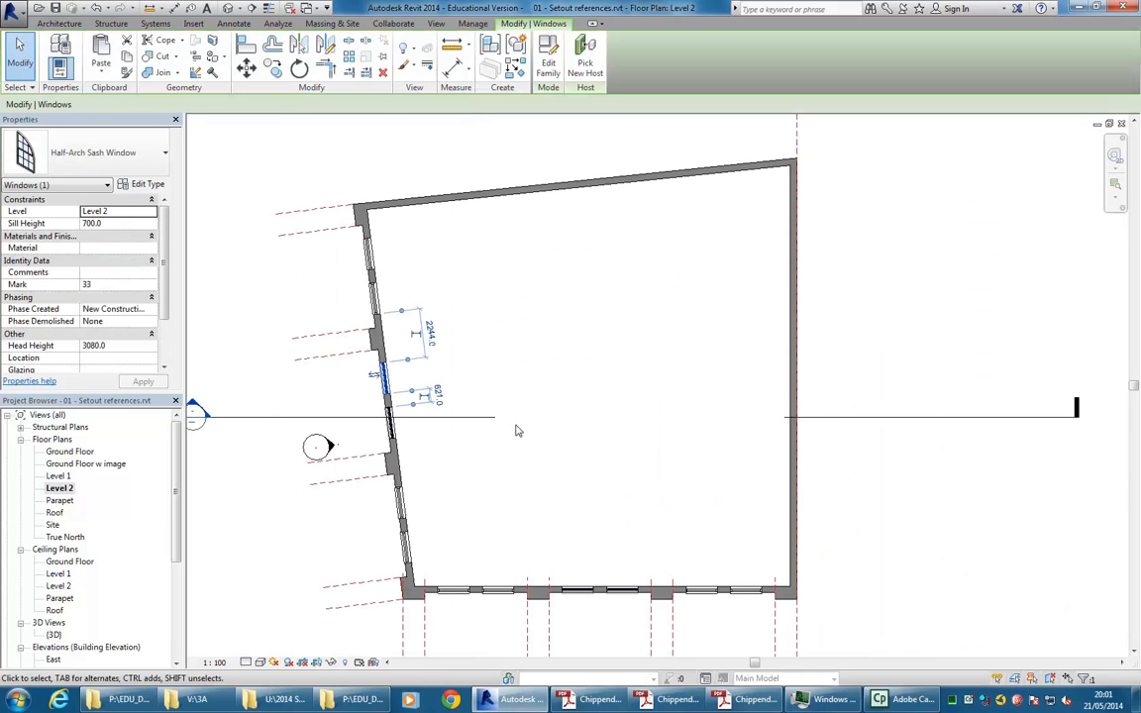
scroll(342, 398, up, 5)
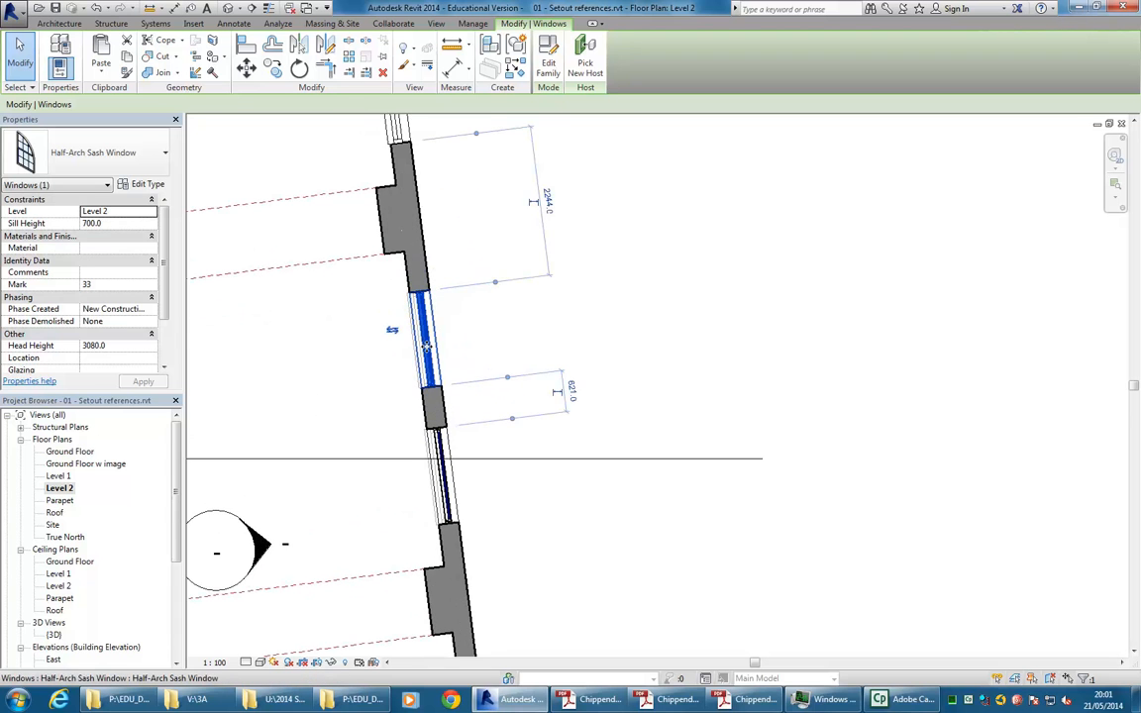
scroll(298, 428, up, 3)
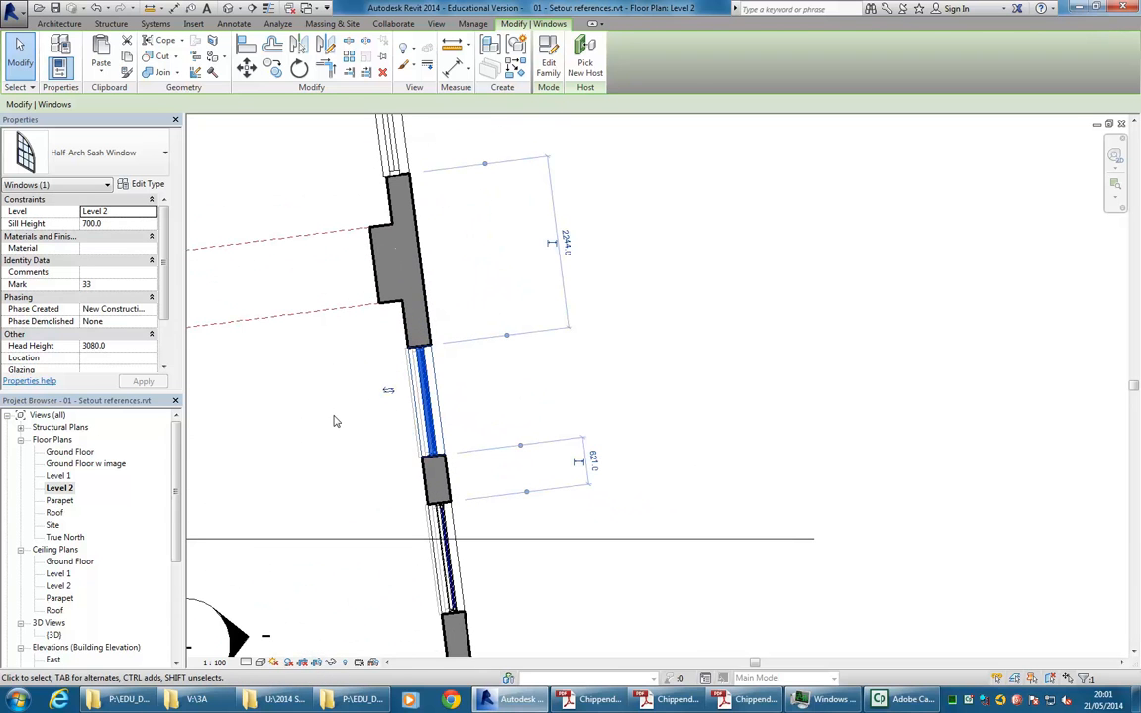
scroll(339, 402, up, 1)
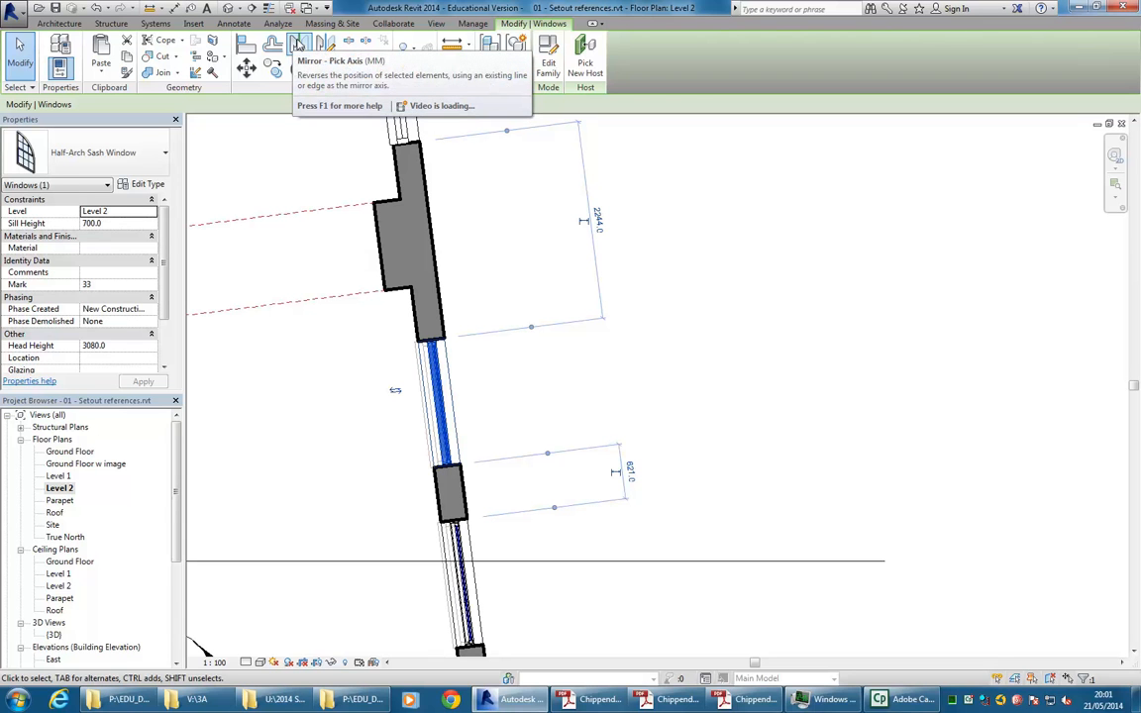
click(298, 45)
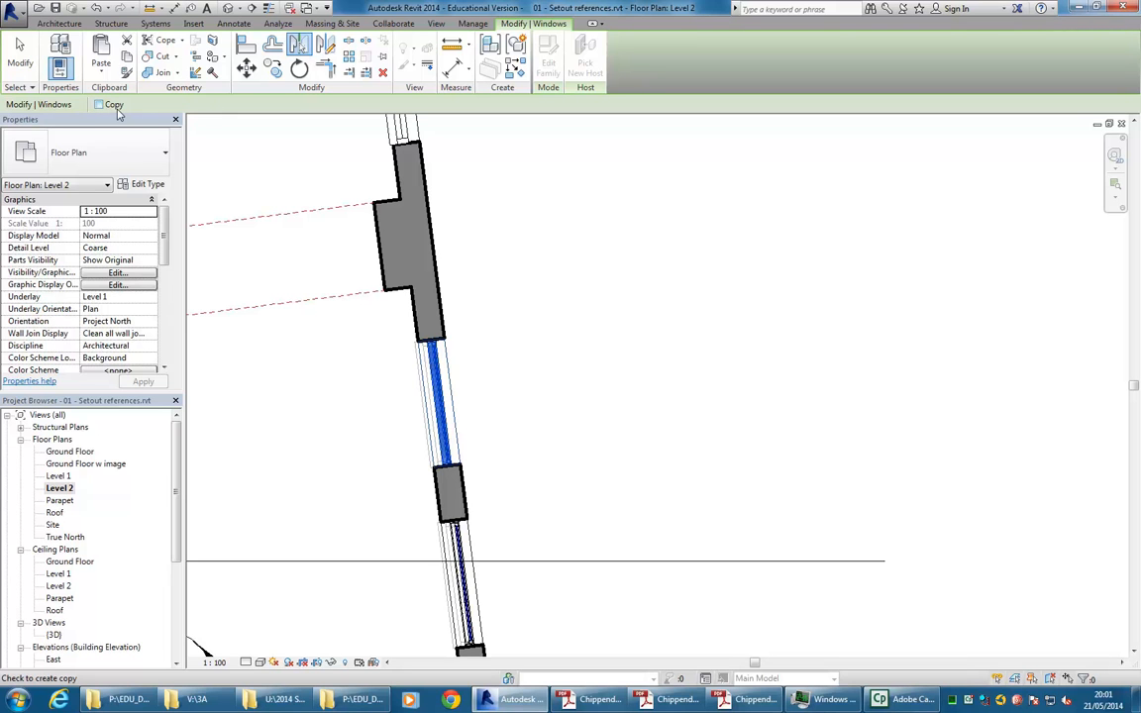
click(455, 405)
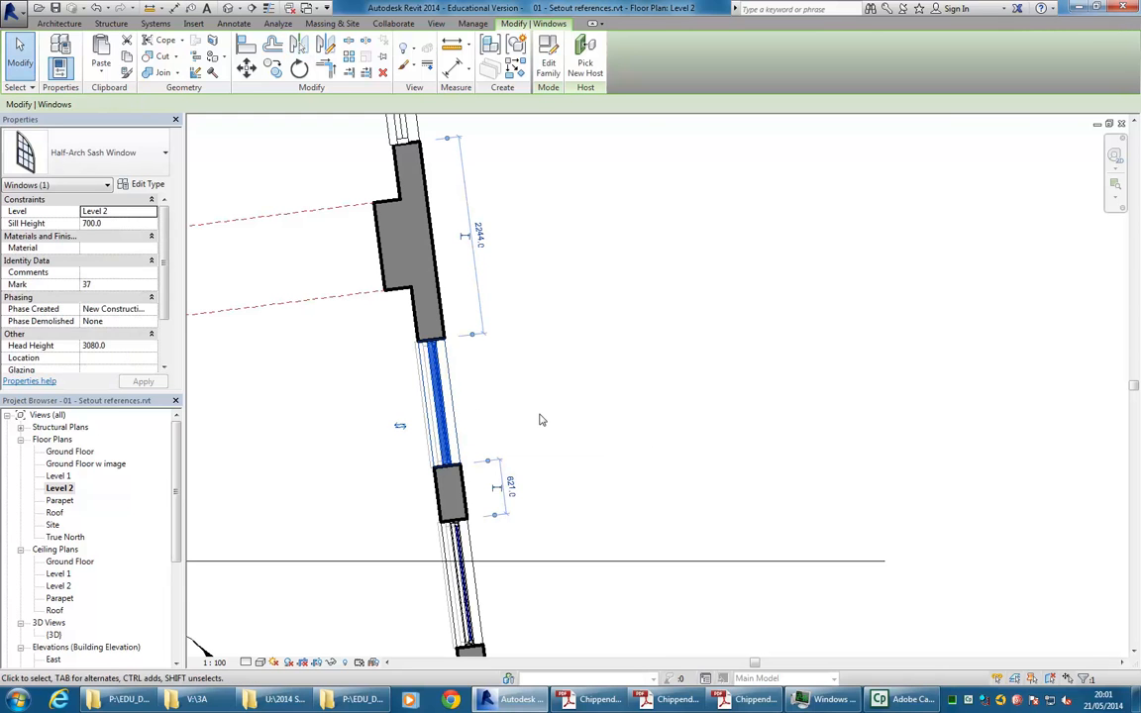
- Check the west wall in 3D, select the western half-arch window of the south wall's middle bay and locate it in the Level 2 plan
click(190, 8)
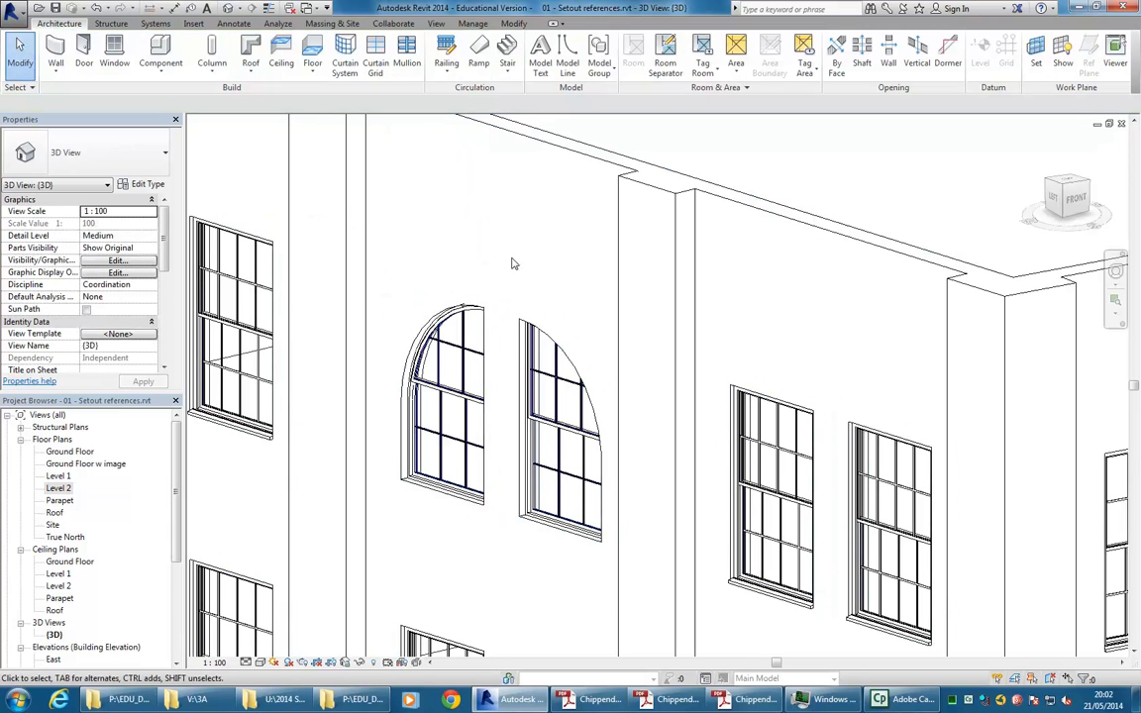
shift+middle_drag(459, 247, 749, 304)
shift+middle_drag(783, 217, 763, 337)
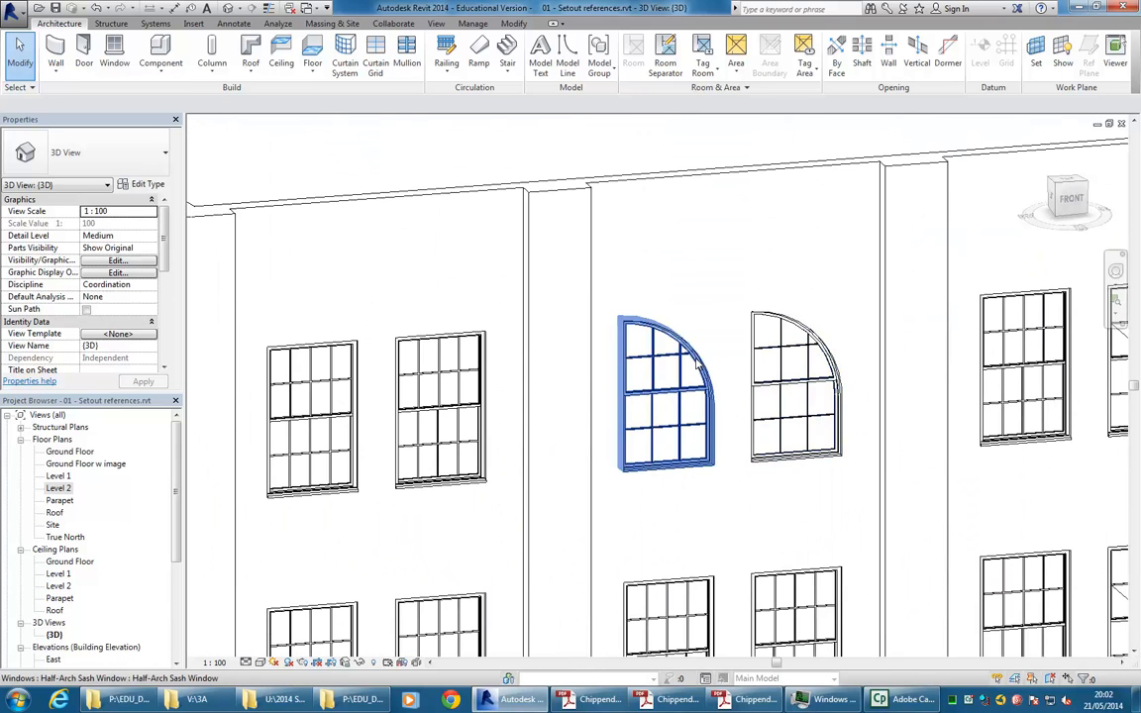
click(663, 386)
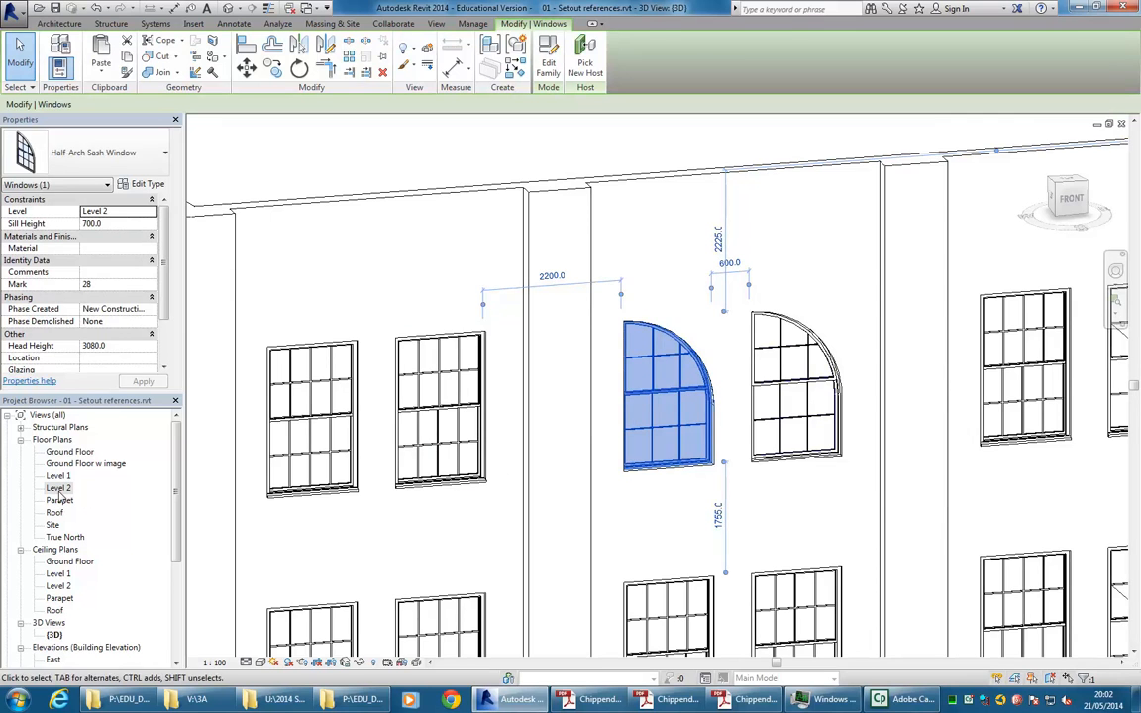
double_click(57, 488)
scroll(530, 249, down, 4)
scroll(753, 525, up, 5)
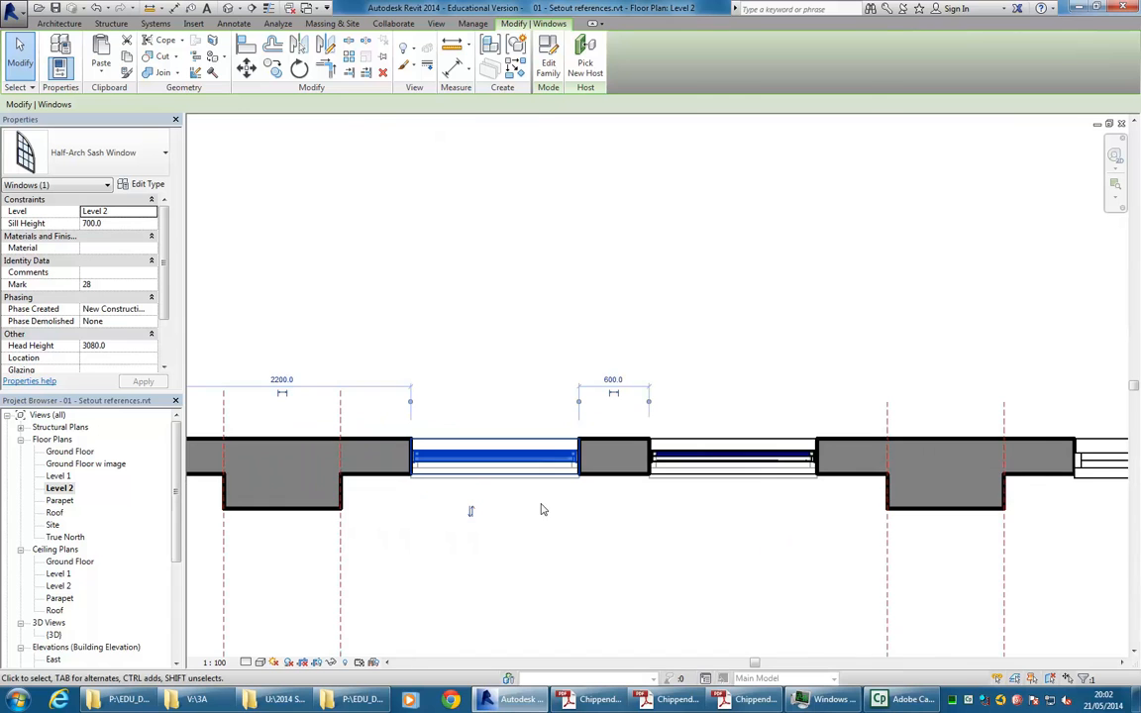
- Try to mirror the selected south-wall half-arch window about its centre line with Copy on, and undo it
click(297, 47)
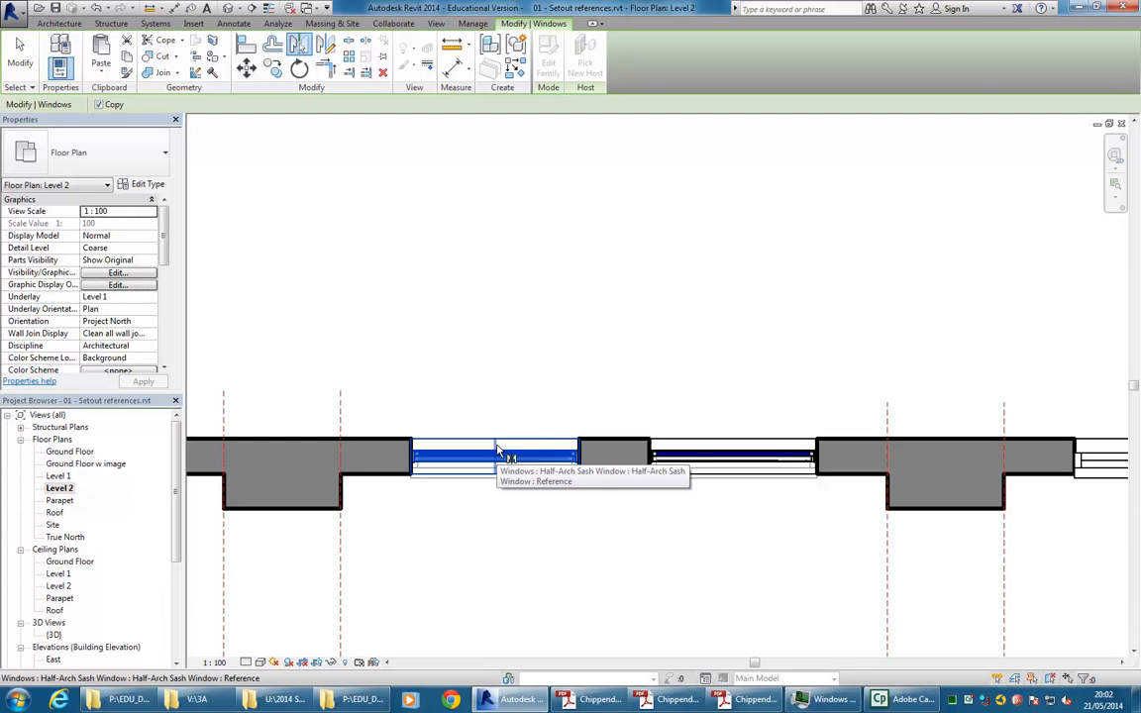
click(500, 455)
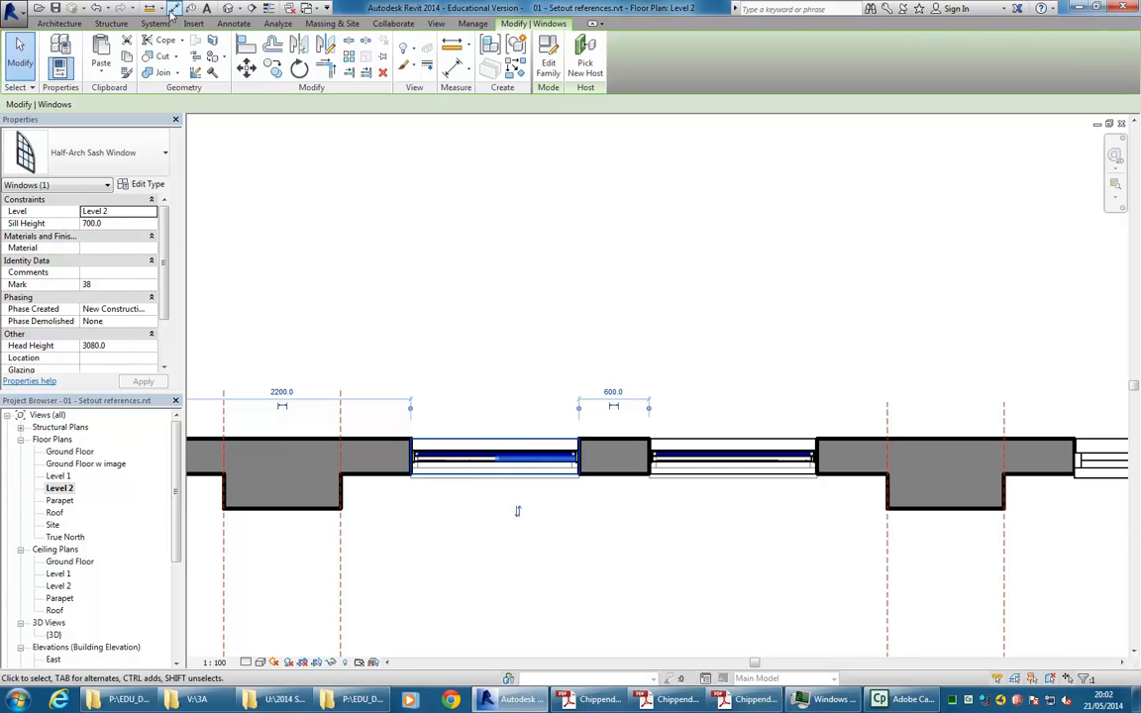
click(99, 9)
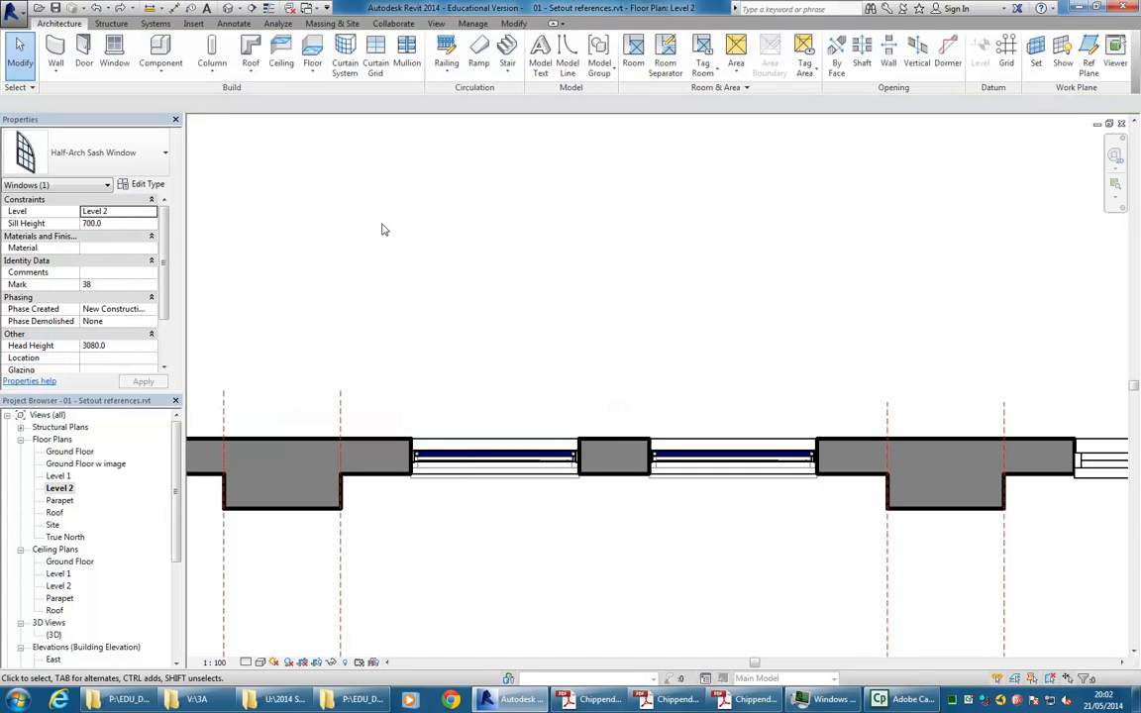
- Mirror the south wall's western half-arch window about its own centre line with Copy off, and check both facades in the 3D view
click(492, 470)
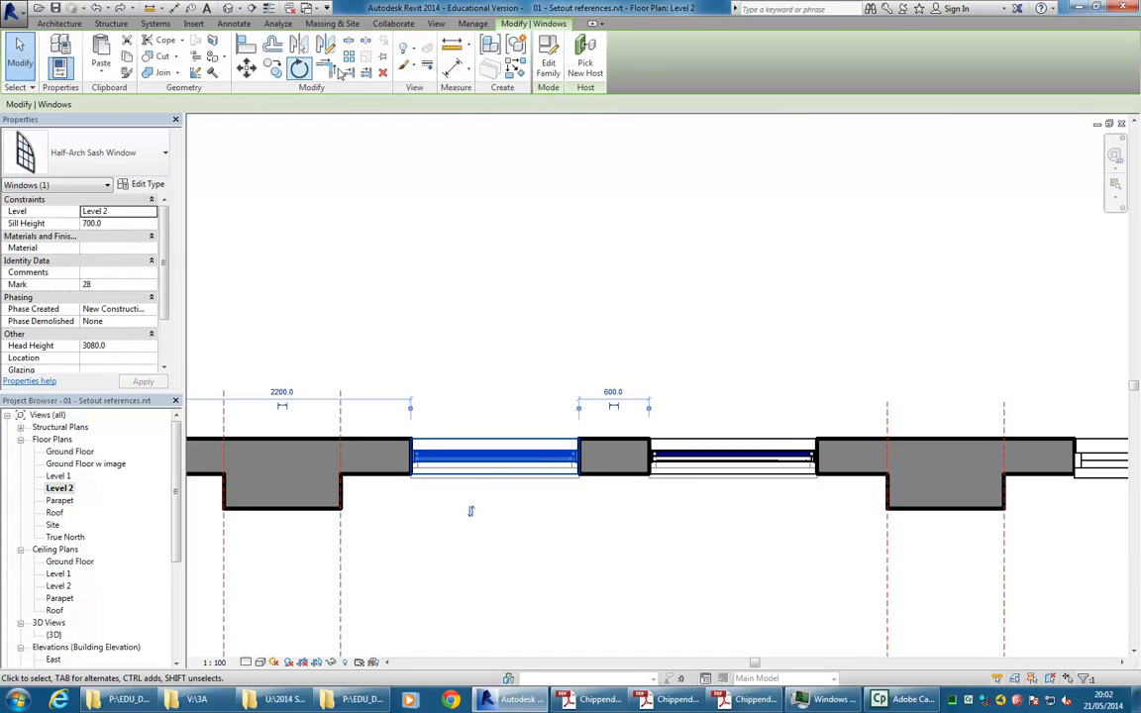
click(300, 43)
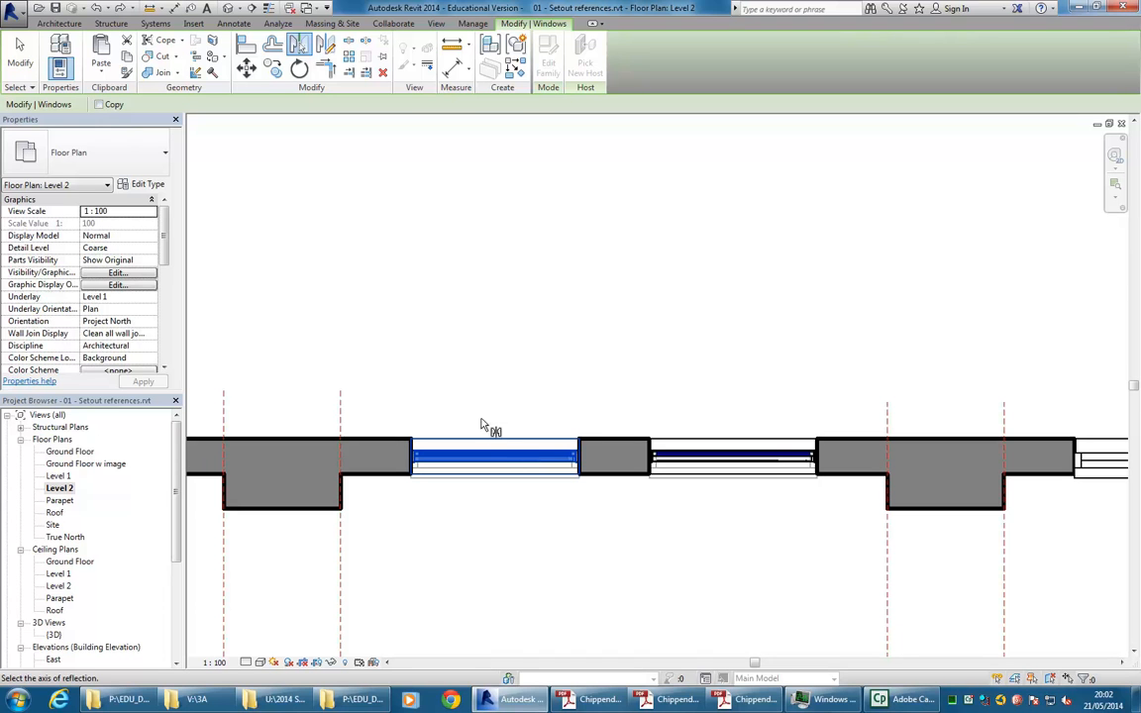
click(497, 448)
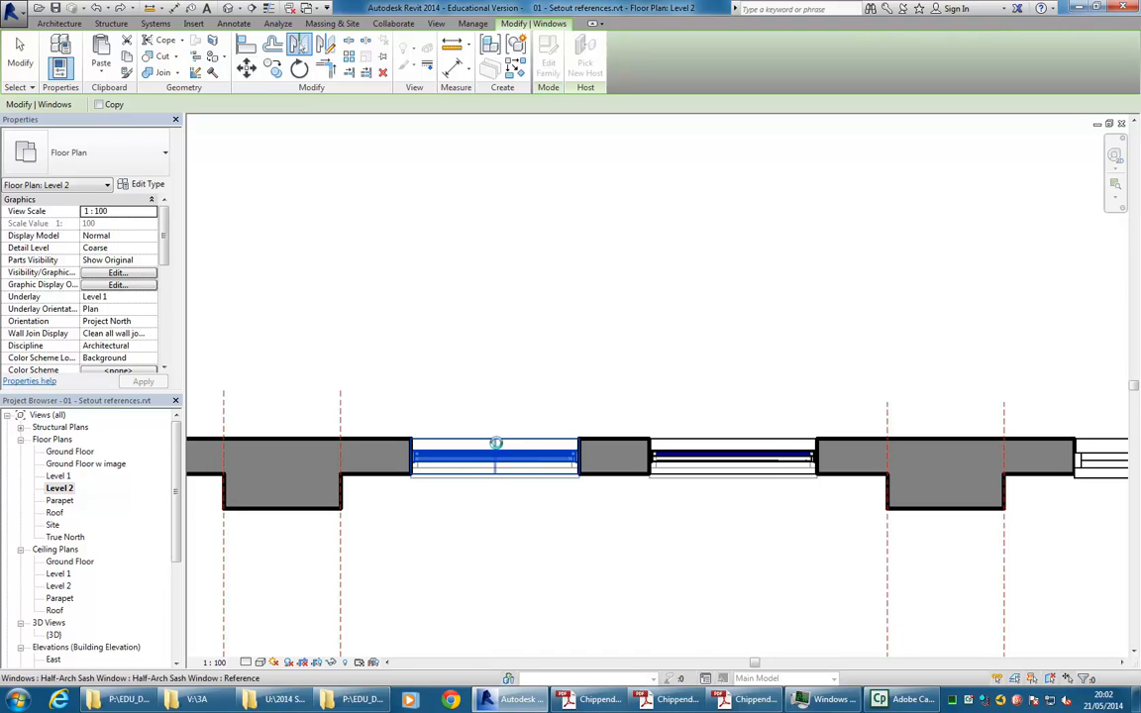
click(484, 321)
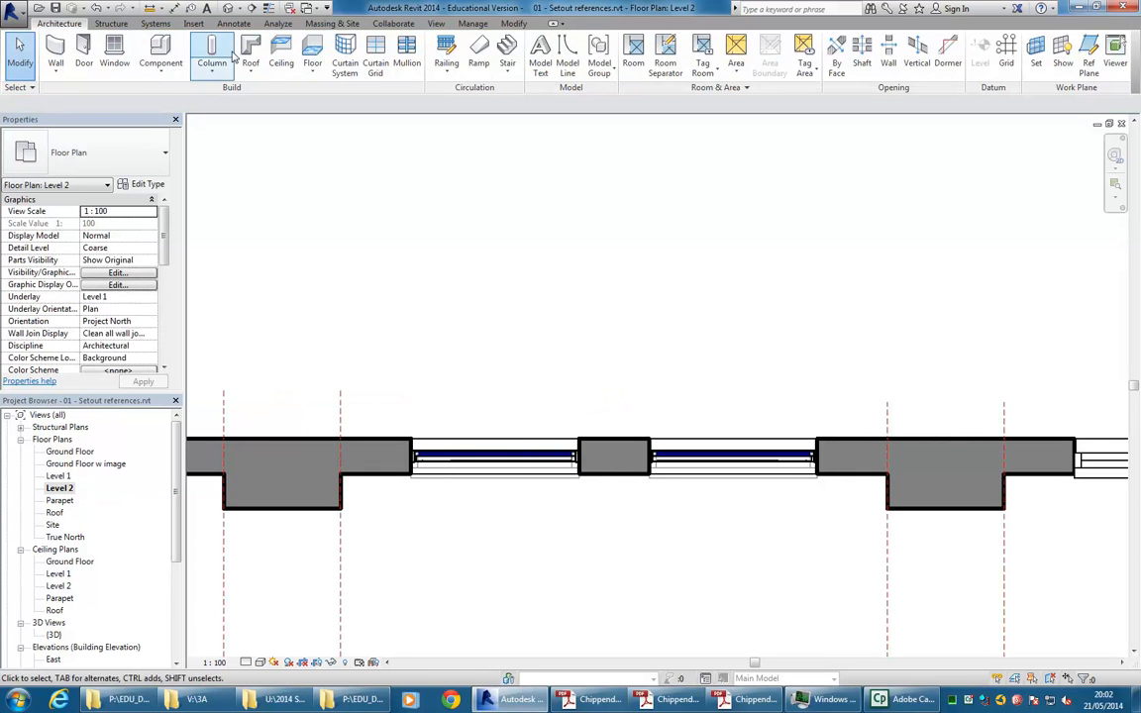
click(227, 8)
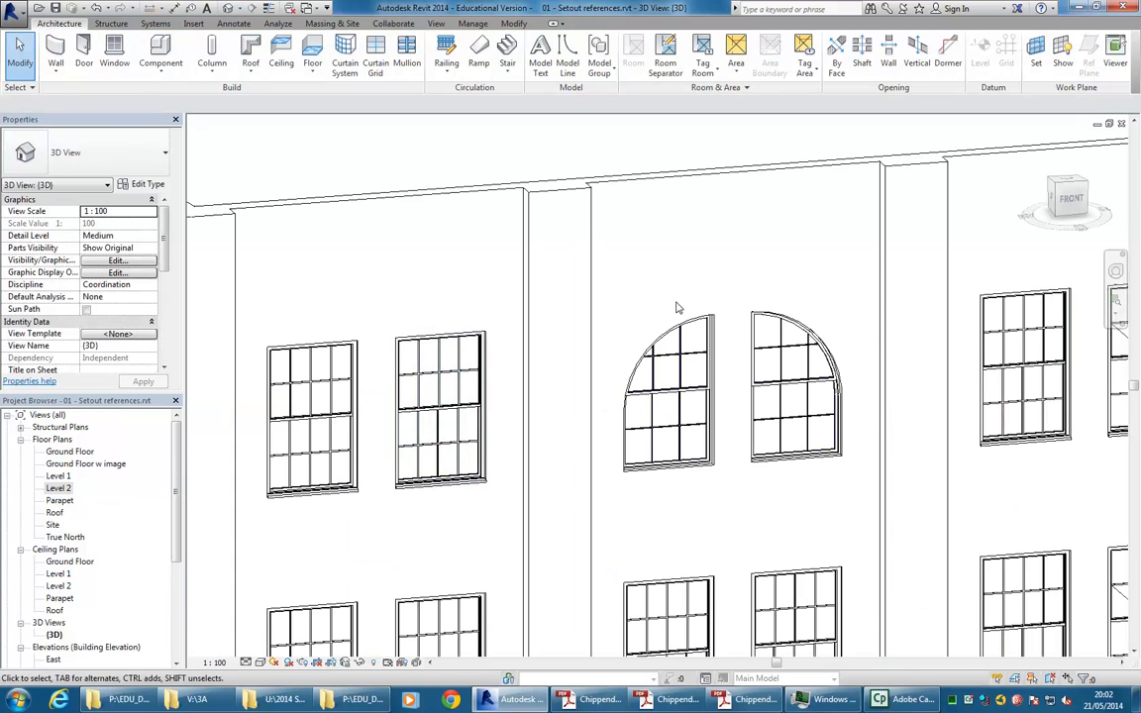
scroll(668, 291, down, 2)
shift+middle_drag(540, 314, 668, 315)
scroll(669, 315, down, 1)
middle_drag(644, 413, 636, 392)
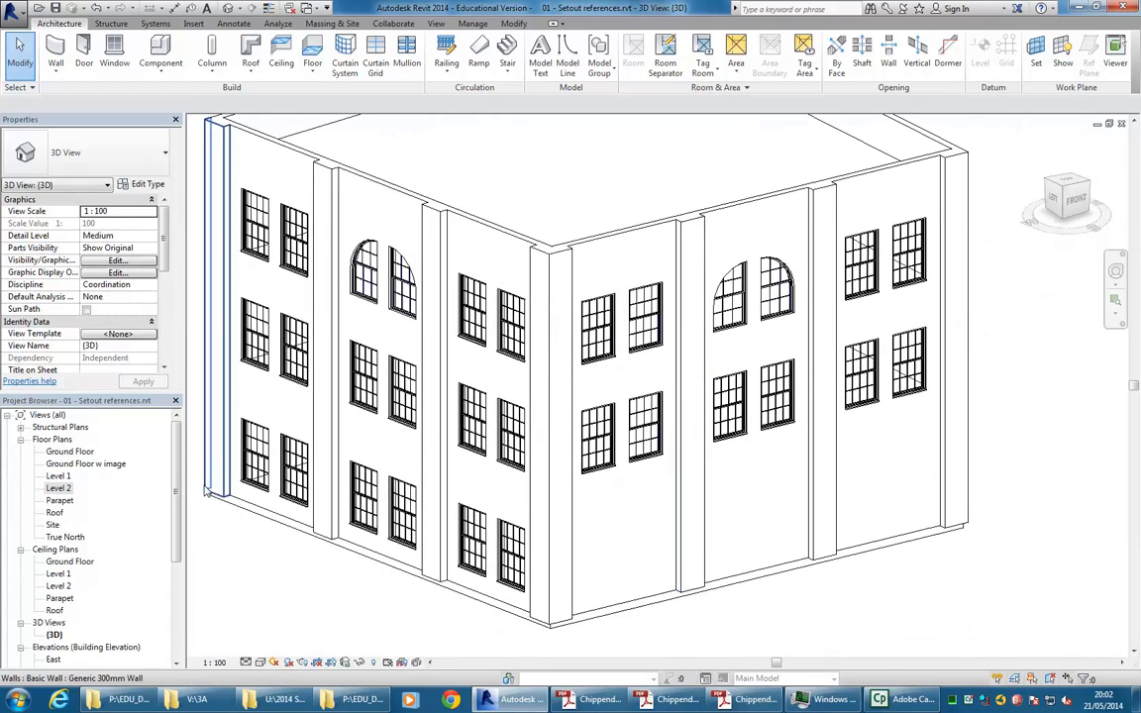
- Open the Ground Floor plan at the south-west corner, showing the westernmost bay of the south wall
click(67, 452)
double_click(68, 452)
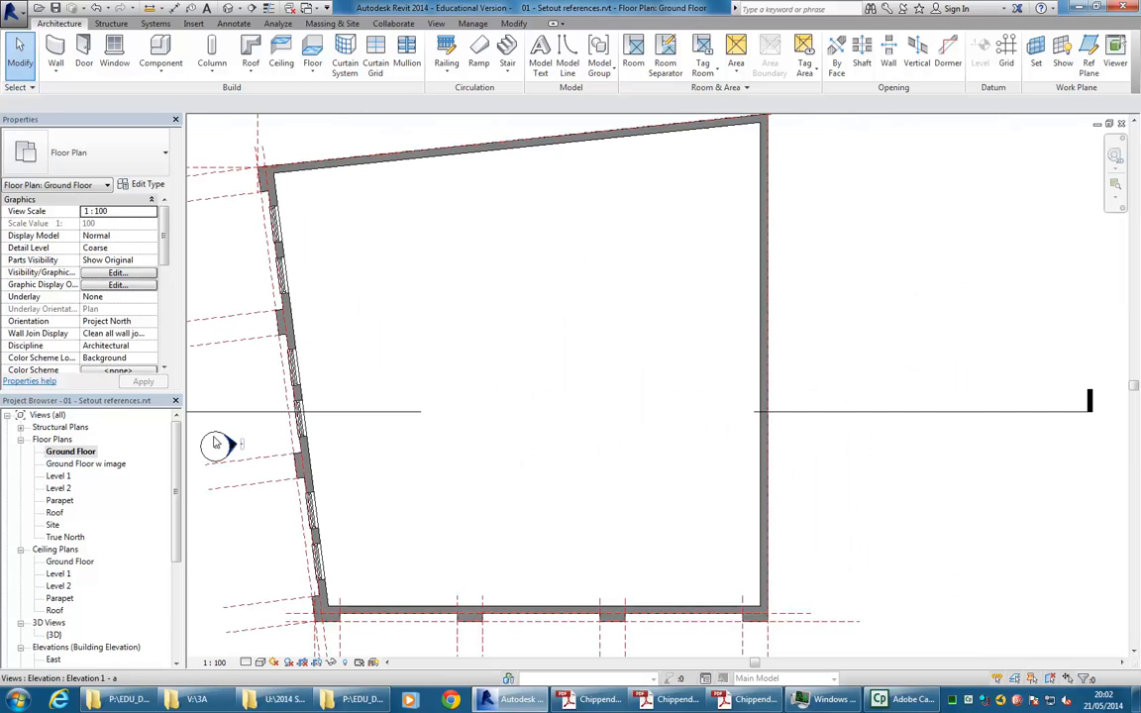
scroll(415, 476, up, 3)
scroll(466, 395, down, 2)
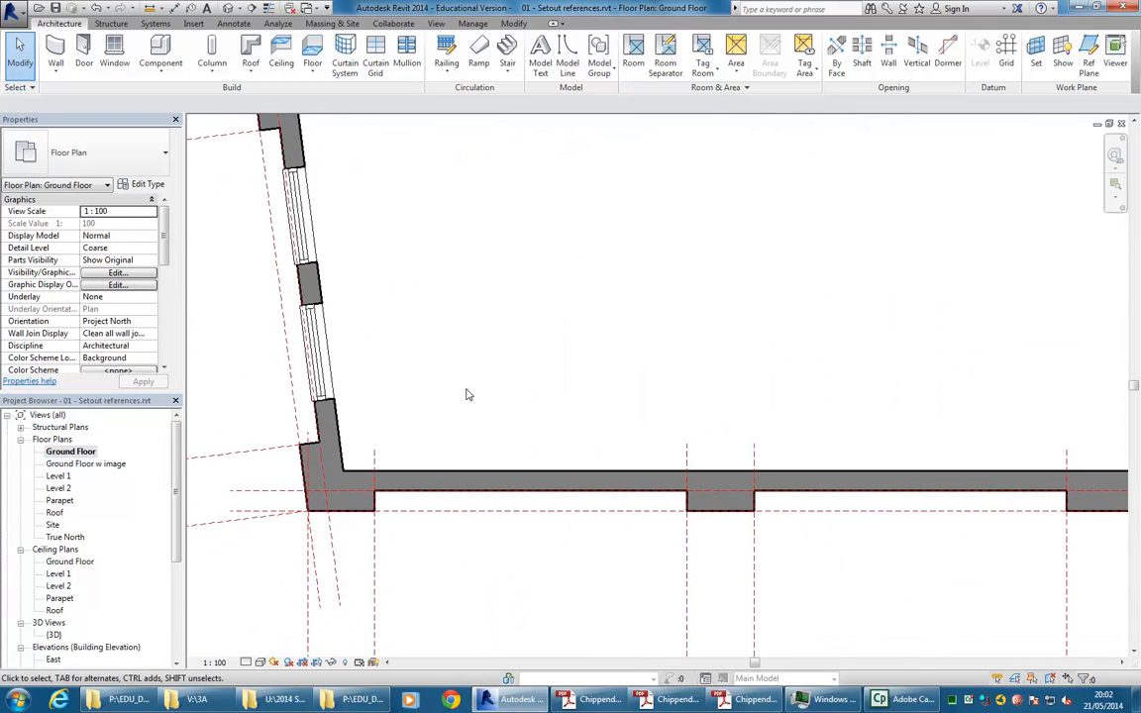
scroll(460, 441, up, 3)
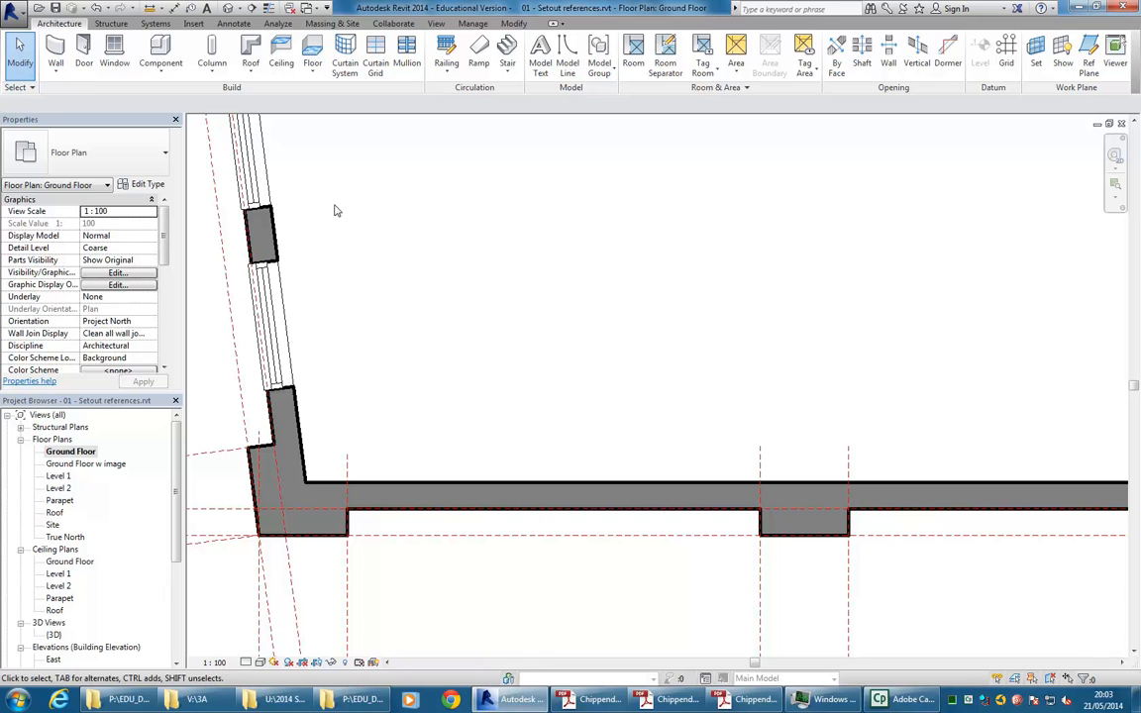
- Load the Overhead-Rolling door family from the metric library's Doors folder for placement in the south wall's westernmost bay
click(84, 54)
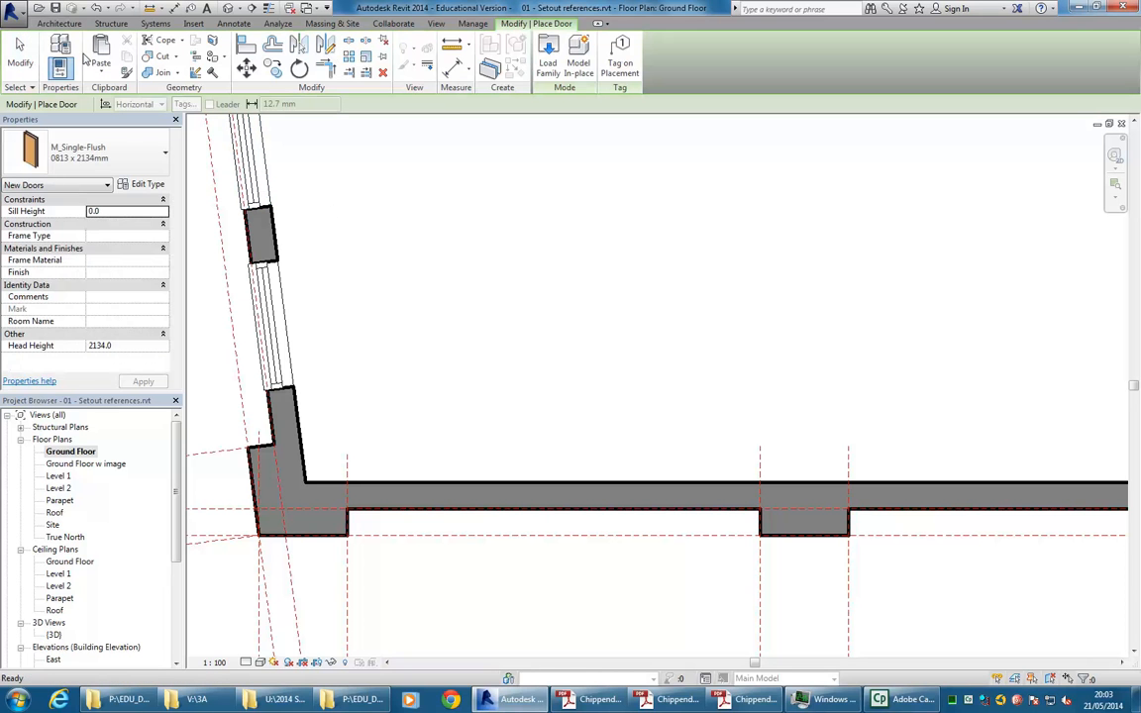
click(548, 57)
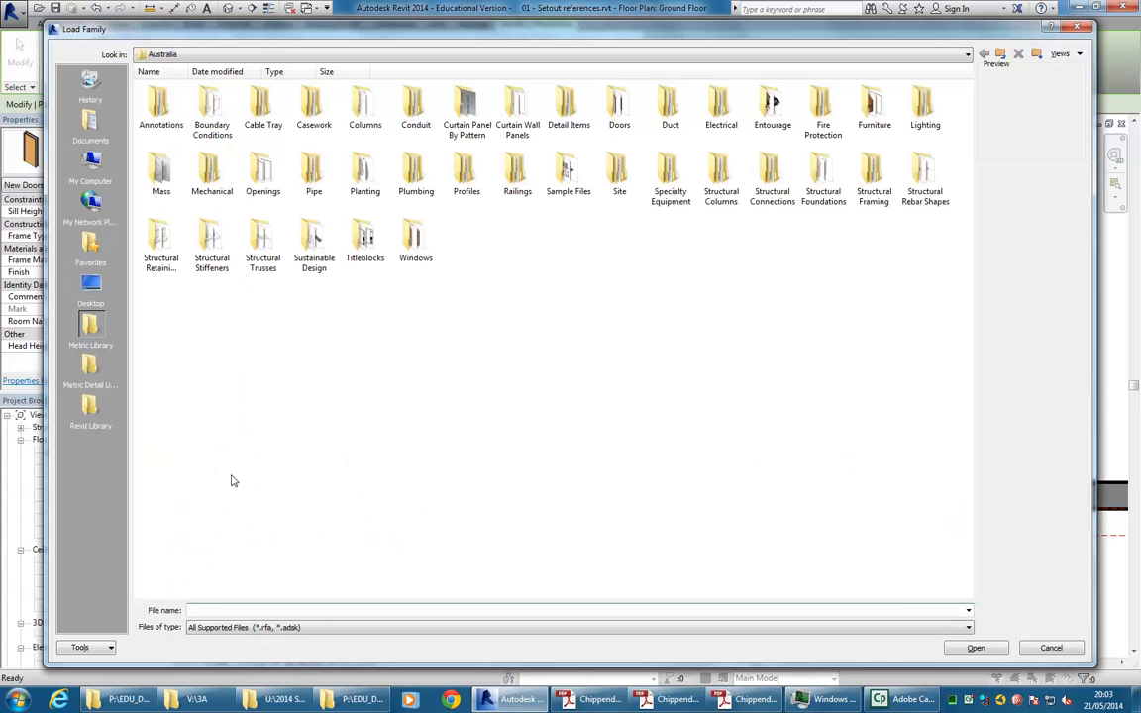
double_click(620, 110)
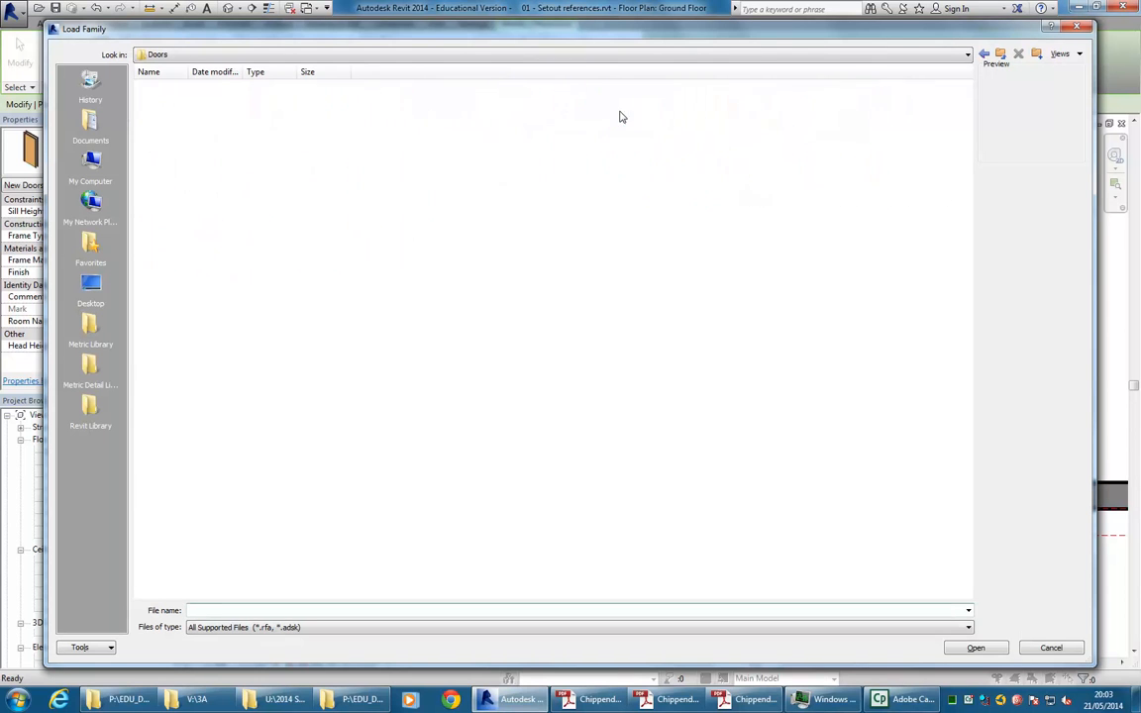
click(224, 175)
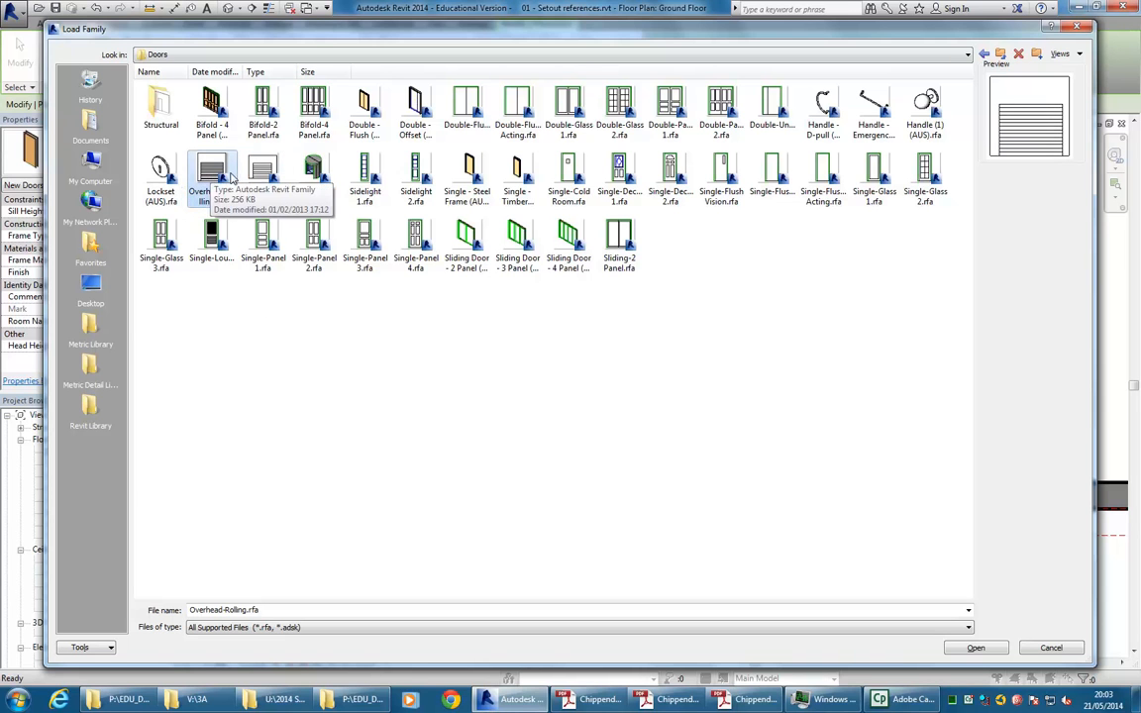
click(257, 173)
click(225, 175)
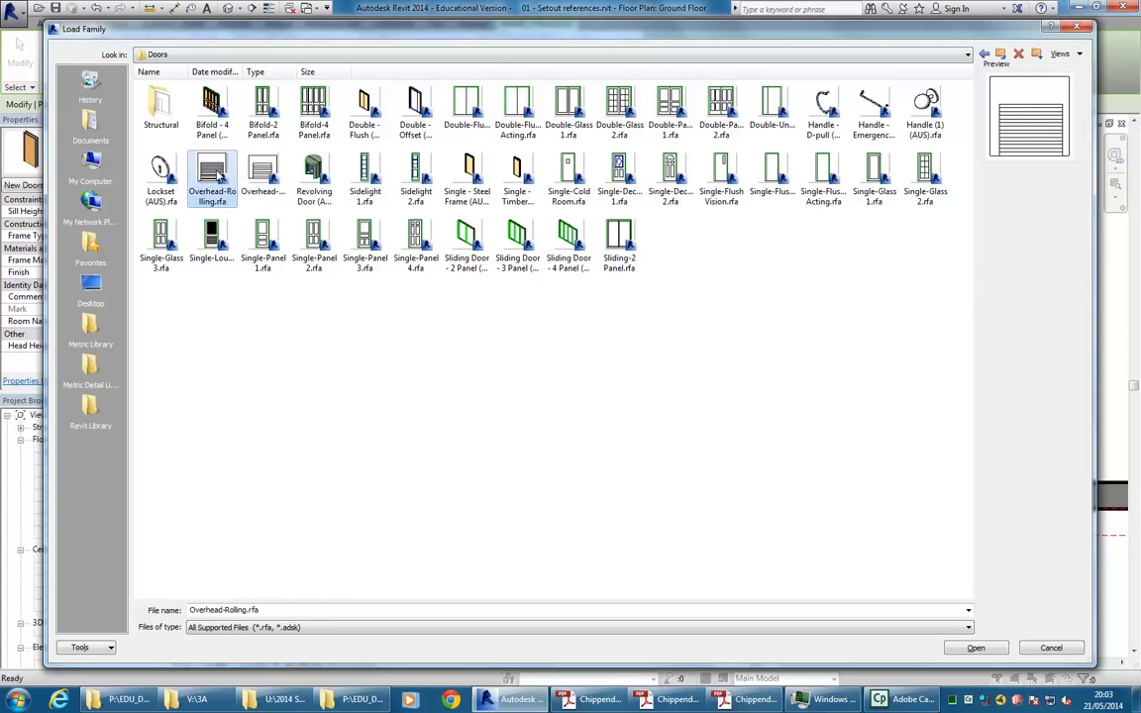
double_click(218, 175)
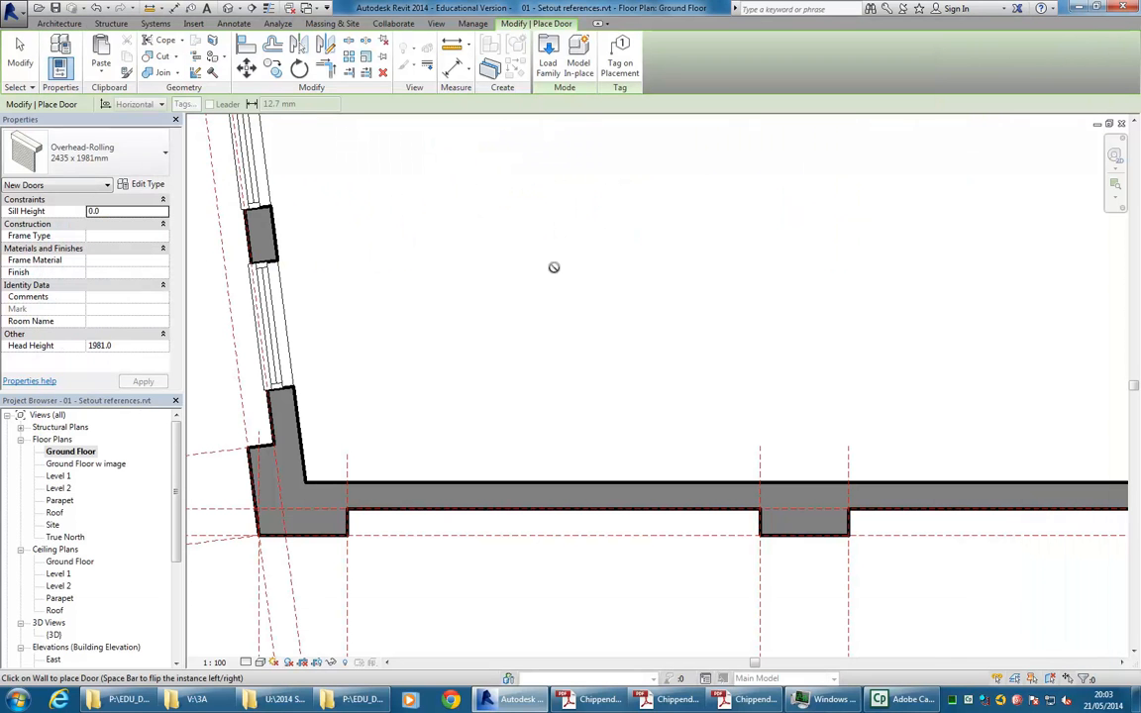
scroll(565, 407, up, 3)
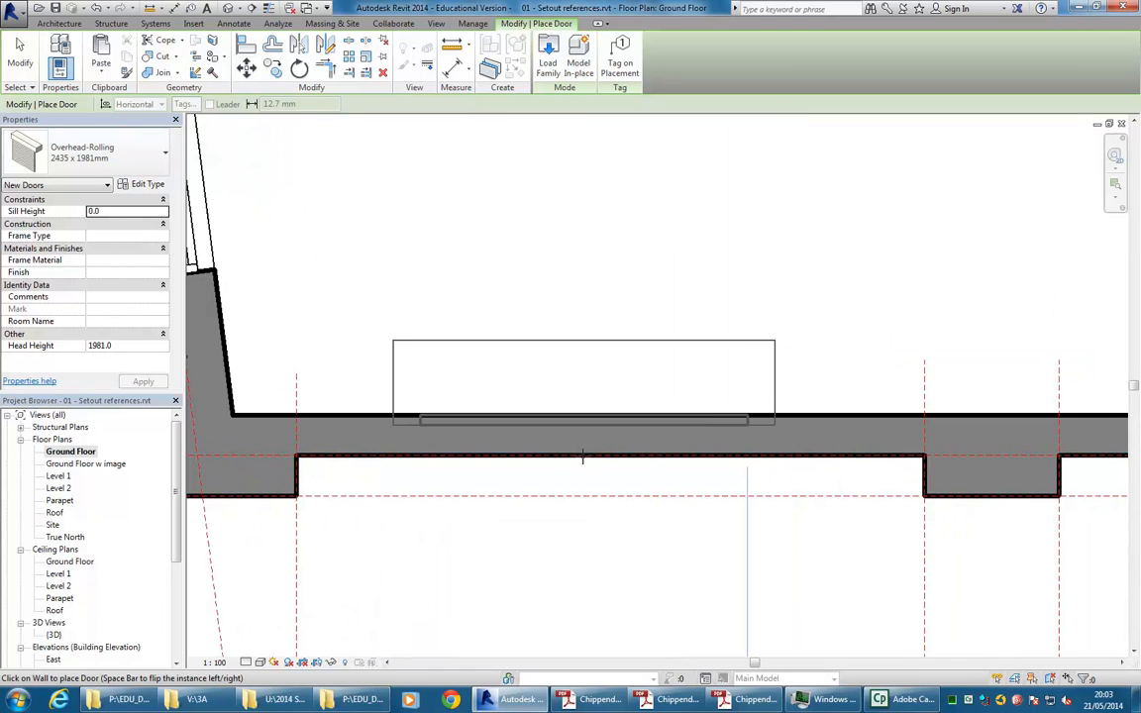
- Place a 2435 x 1981mm Overhead-Rolling door in the middle of the south wall's westernmost bay
click(584, 458)
scroll(522, 337, down, 3)
key(Escape)
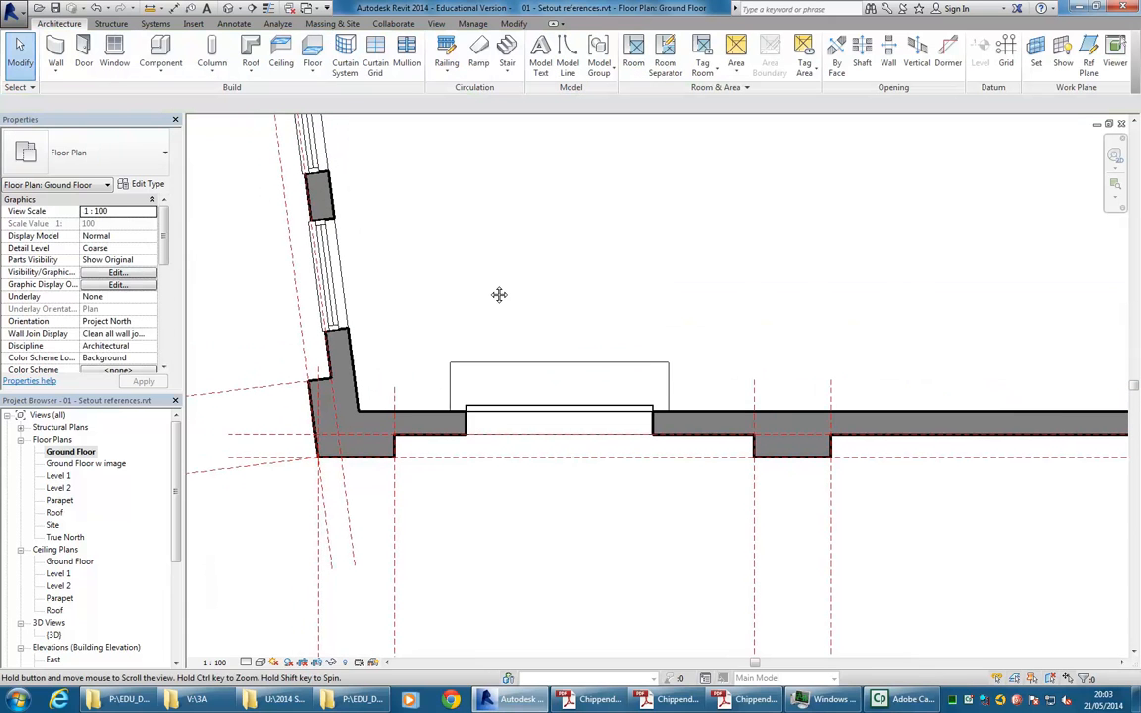
click(565, 368)
scroll(507, 323, up, 1)
key(Escape)
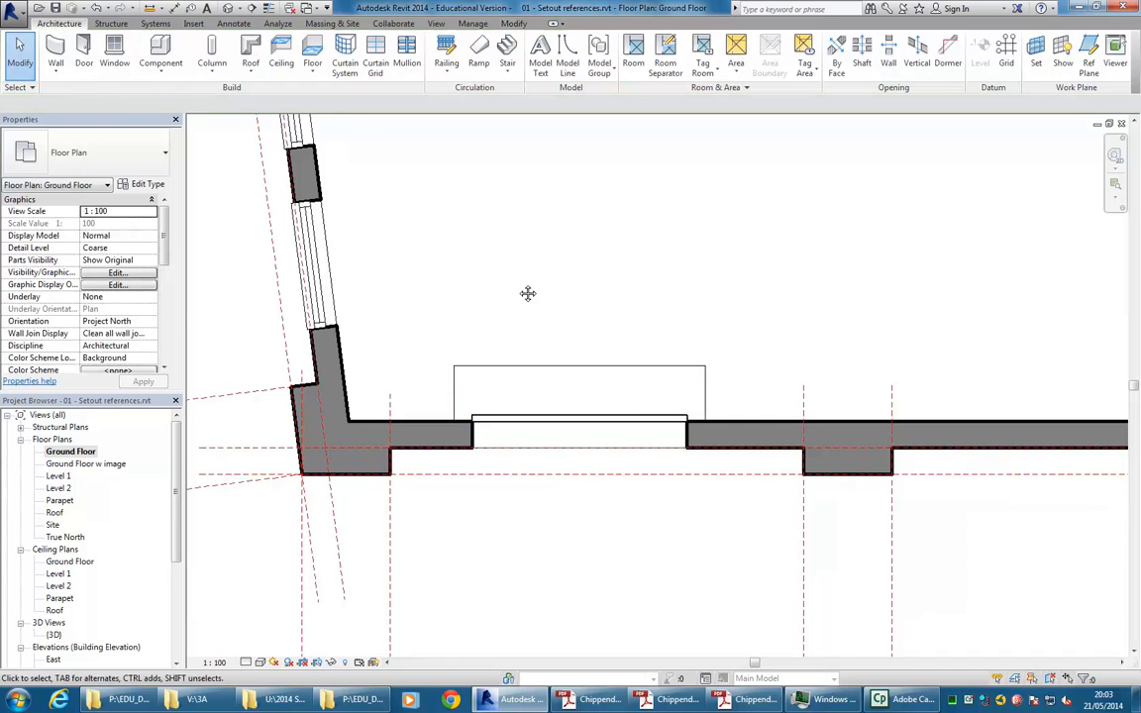
- Measure the clear width of the south wall's westernmost bay between its two bounding reference planes
middle_drag(527, 293, 522, 162)
scroll(521, 165, down, 2)
middle_drag(547, 378, 486, 503)
scroll(481, 486, up, 1)
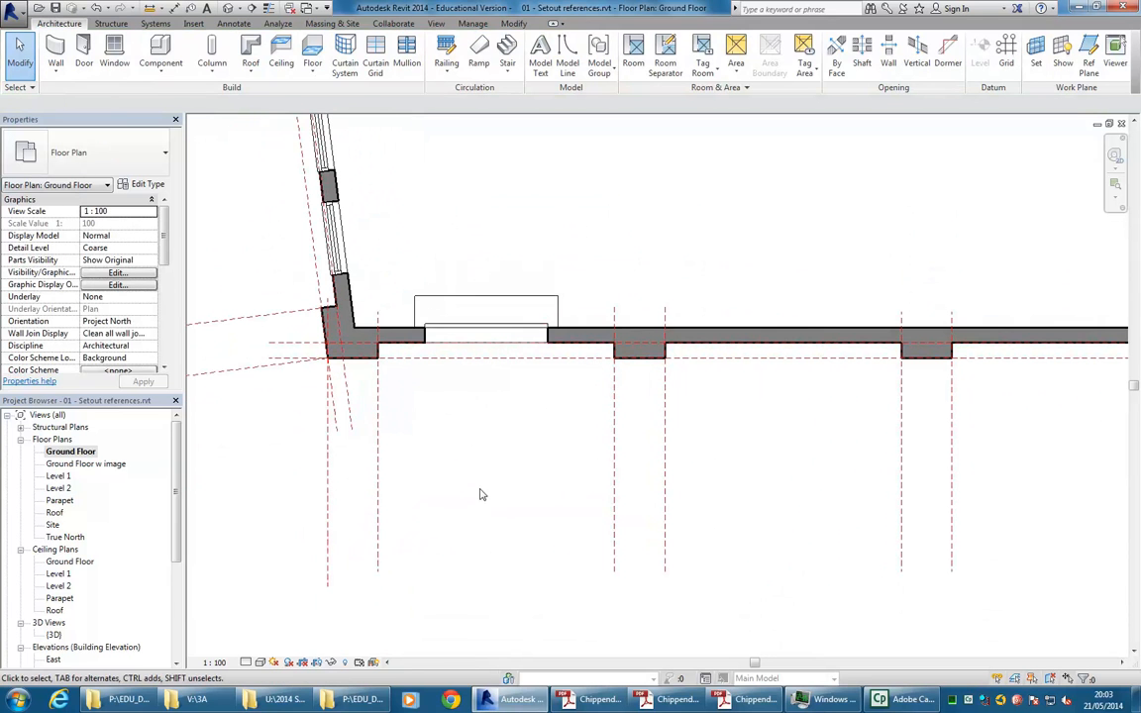
key(r)
key(p)
click(377, 434)
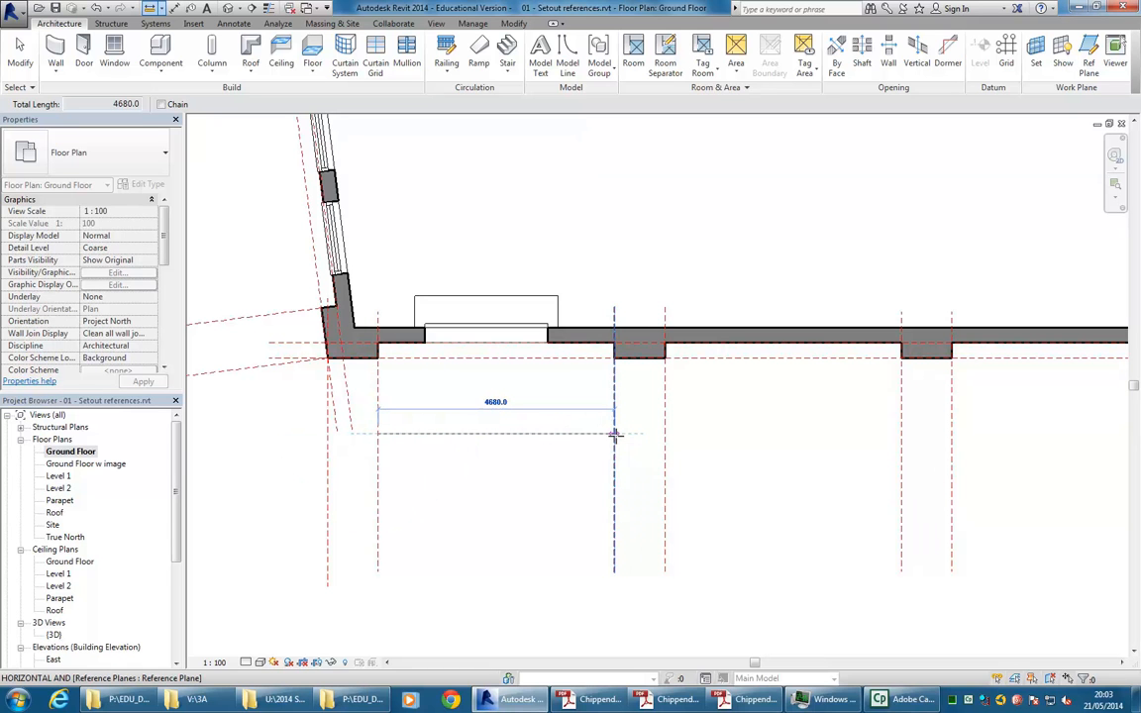
key(Escape)
key(Escape)
- Inspect the placed rolling door's type properties and available sizes, and leave them without changes
click(495, 333)
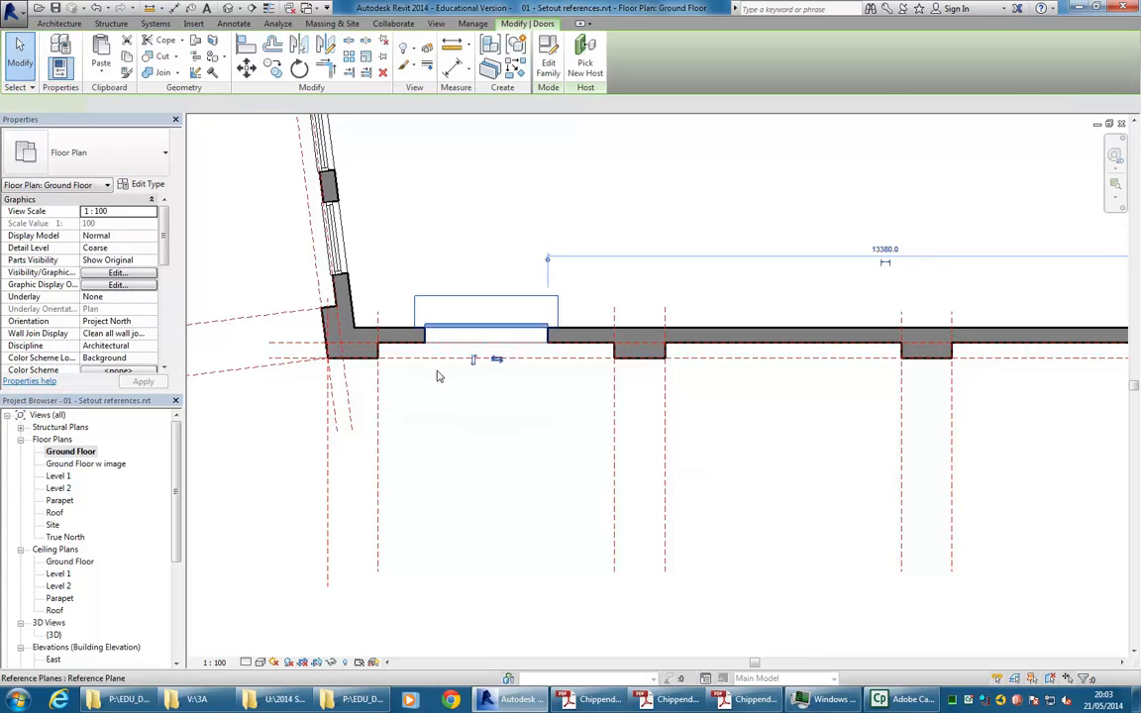
scroll(475, 396, up, 1)
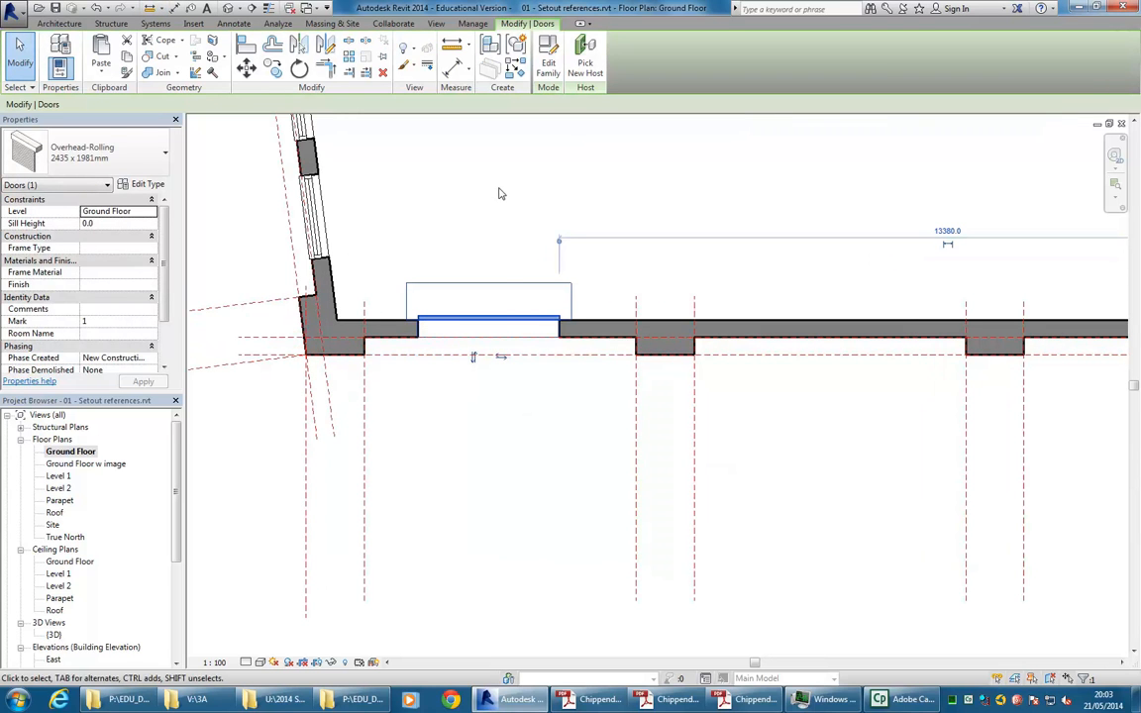
click(477, 215)
scroll(473, 227, down, 4)
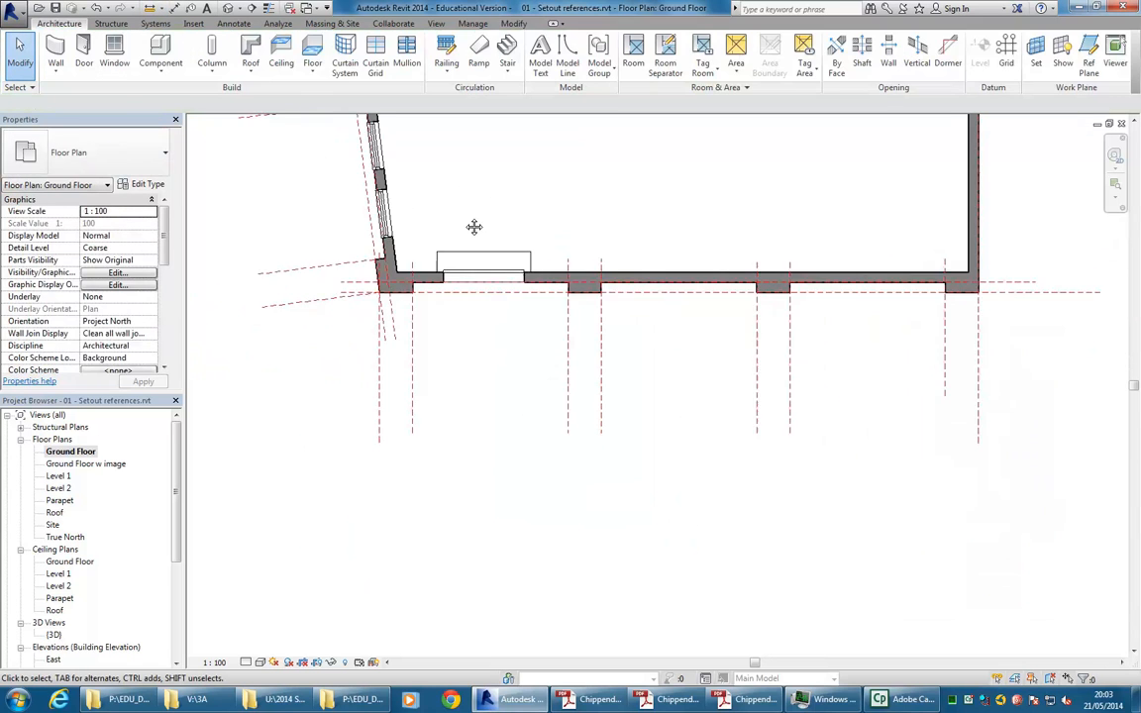
scroll(441, 265, up, 2)
click(432, 302)
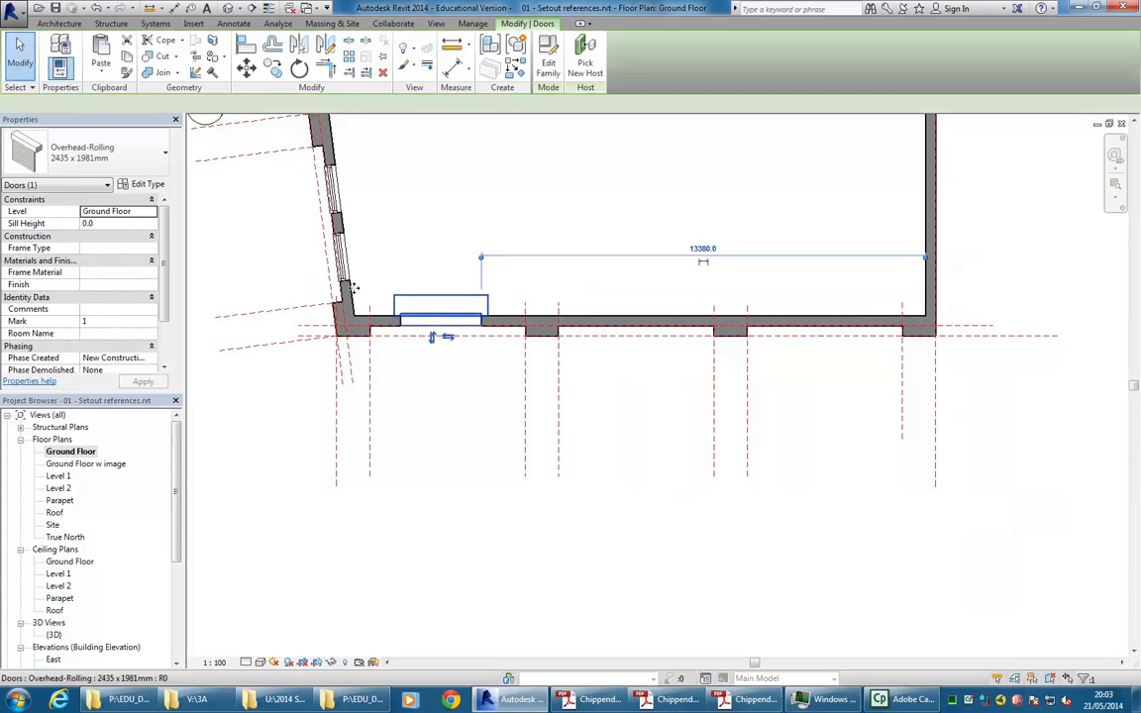
click(148, 185)
click(293, 155)
click(291, 168)
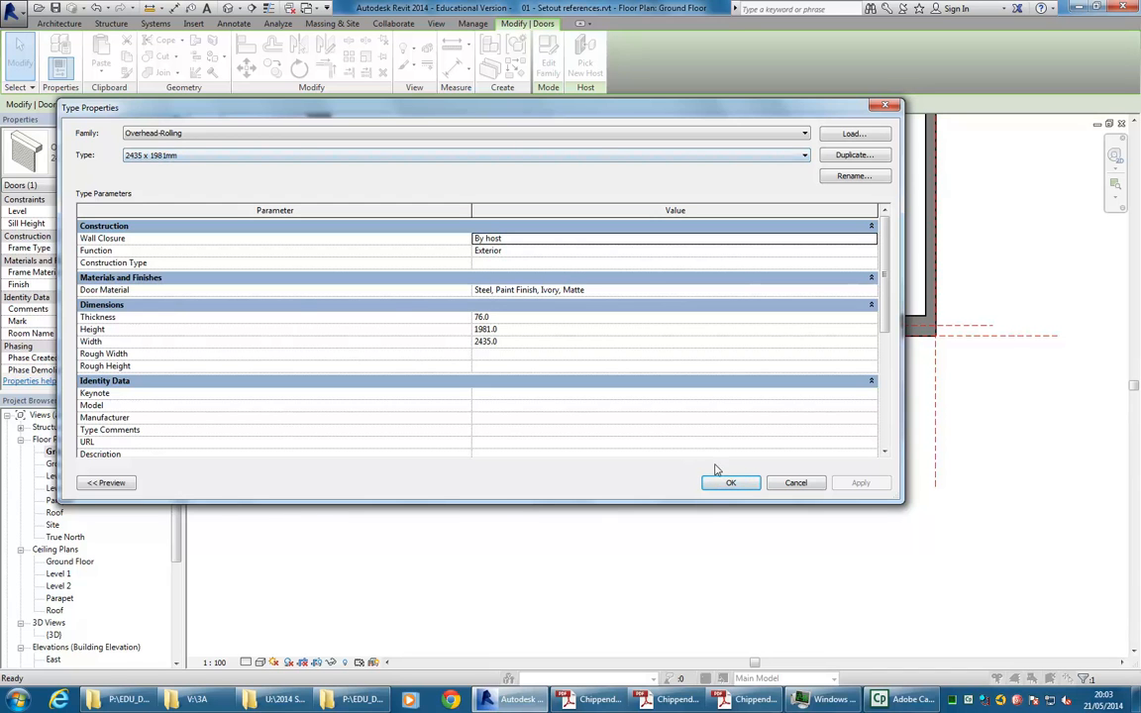
click(795, 484)
click(484, 441)
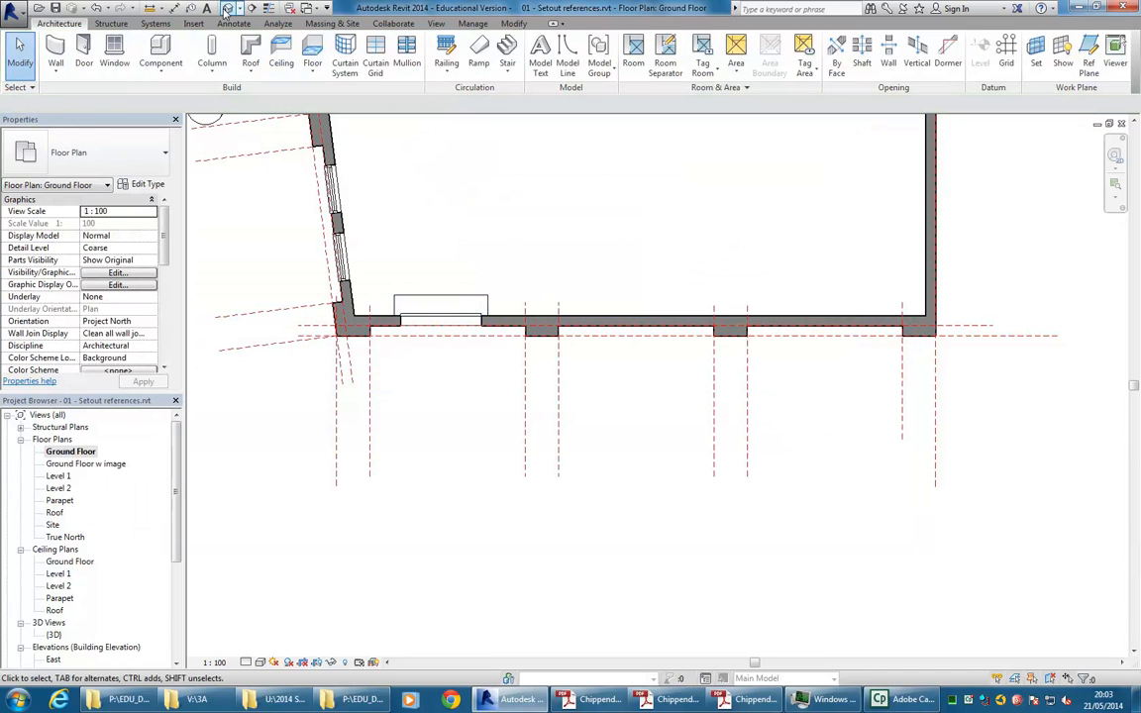
- Measure the distance between the westernmost bay's pier reference planes again to obtain the required door width
click(149, 8)
click(370, 443)
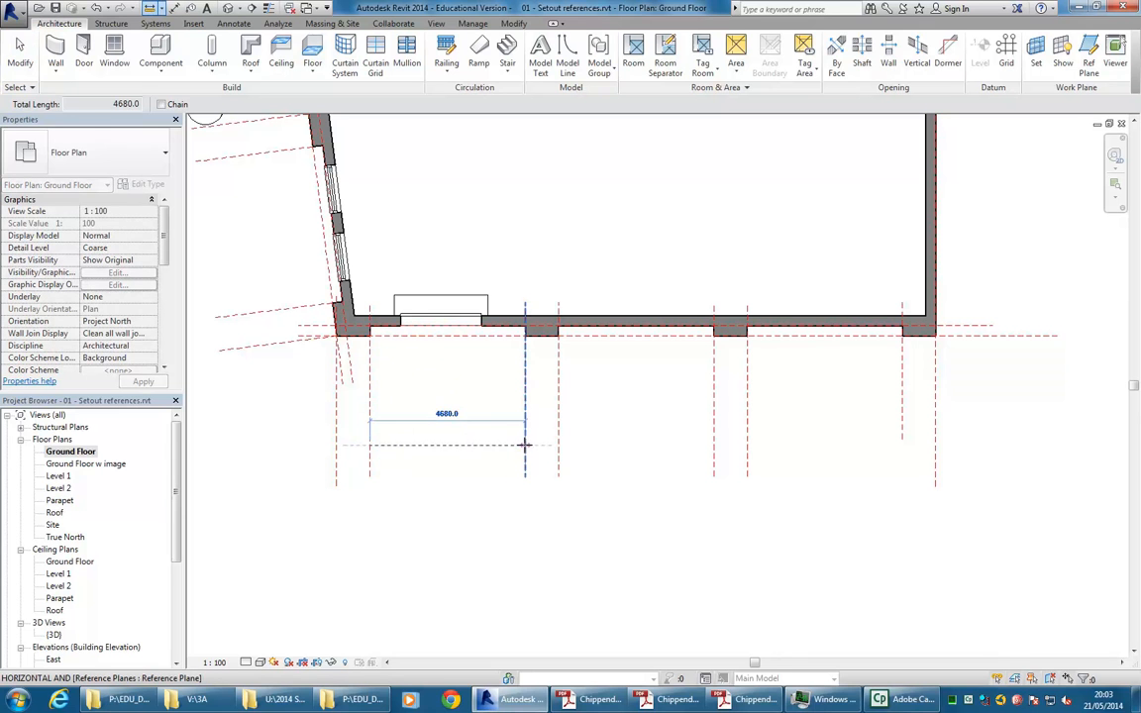
key(Escape)
key(Escape)
- Rename the placed rolling door's type as 4680 x 3500, checking the storey heights in the section PDF in Adobe Acrobat
click(442, 310)
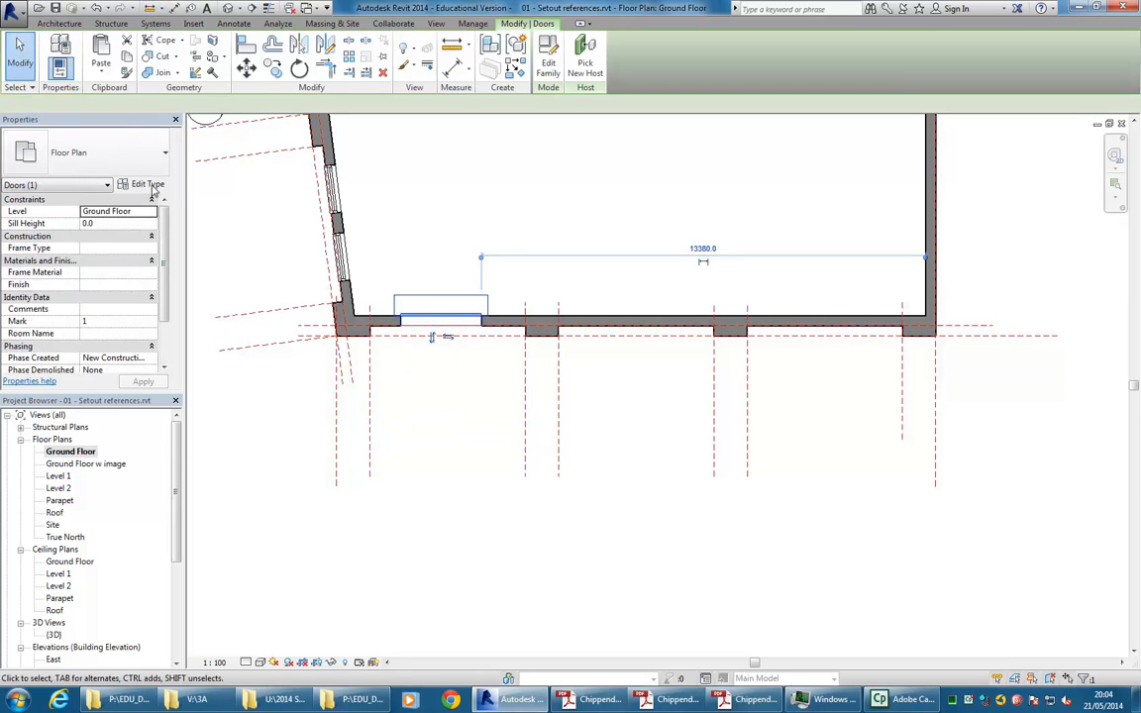
click(143, 185)
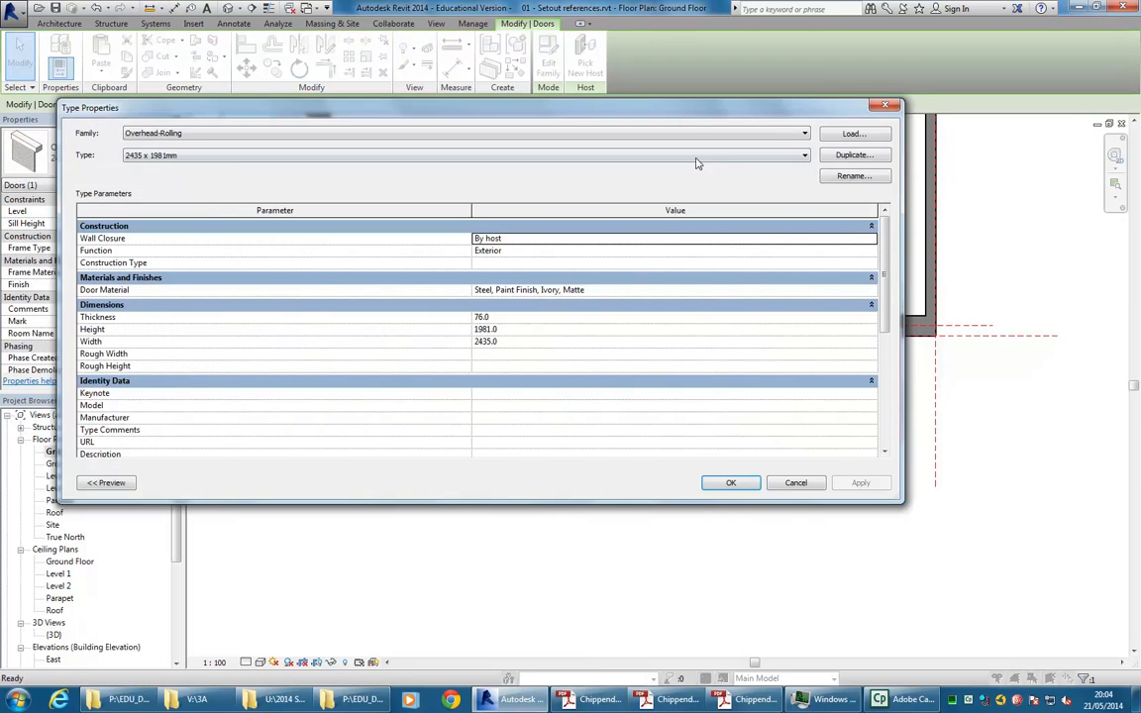
click(852, 176)
text(4680 x 3)
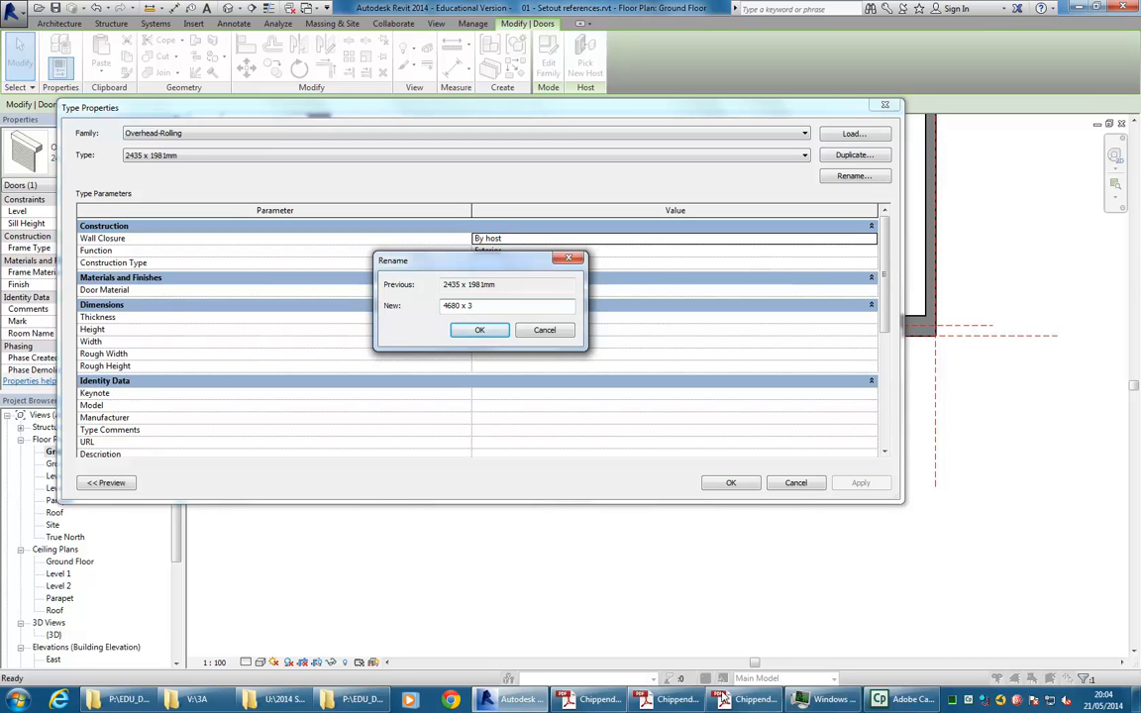
click(751, 700)
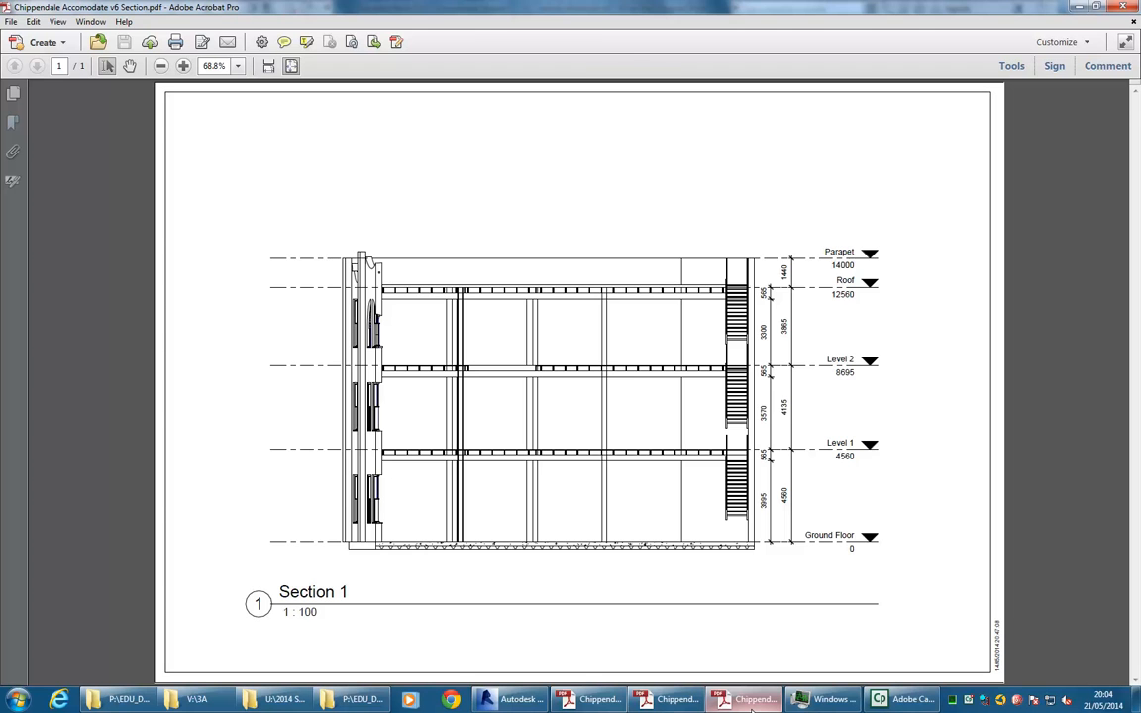
click(515, 699)
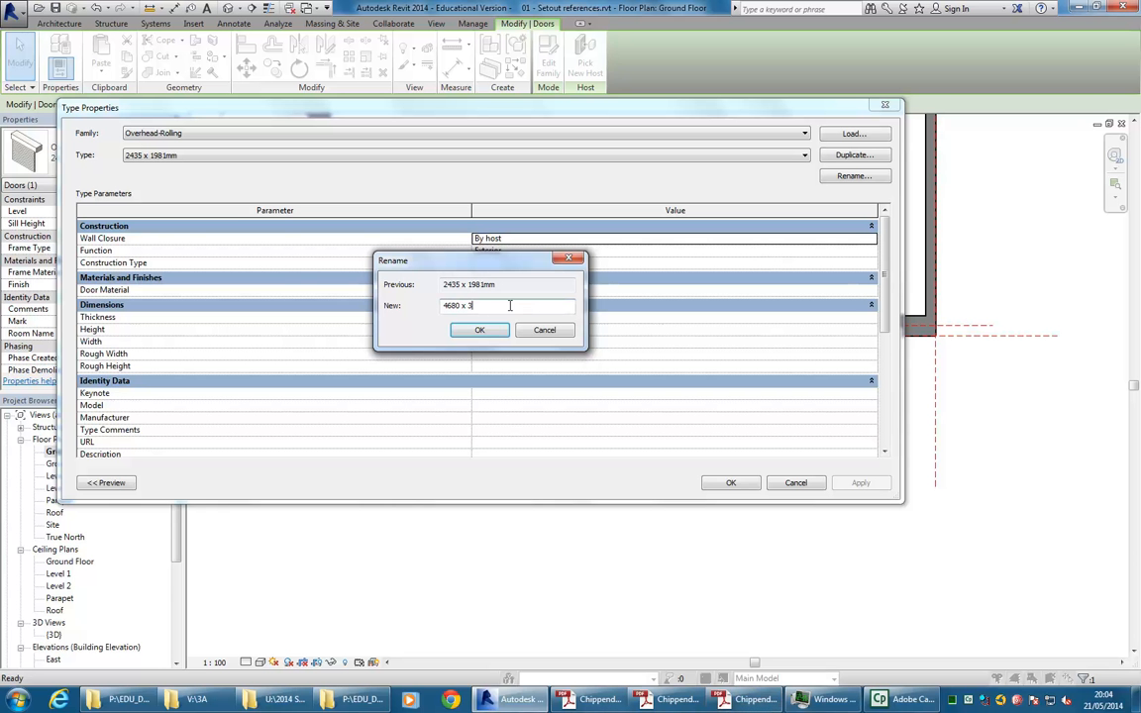
click(472, 330)
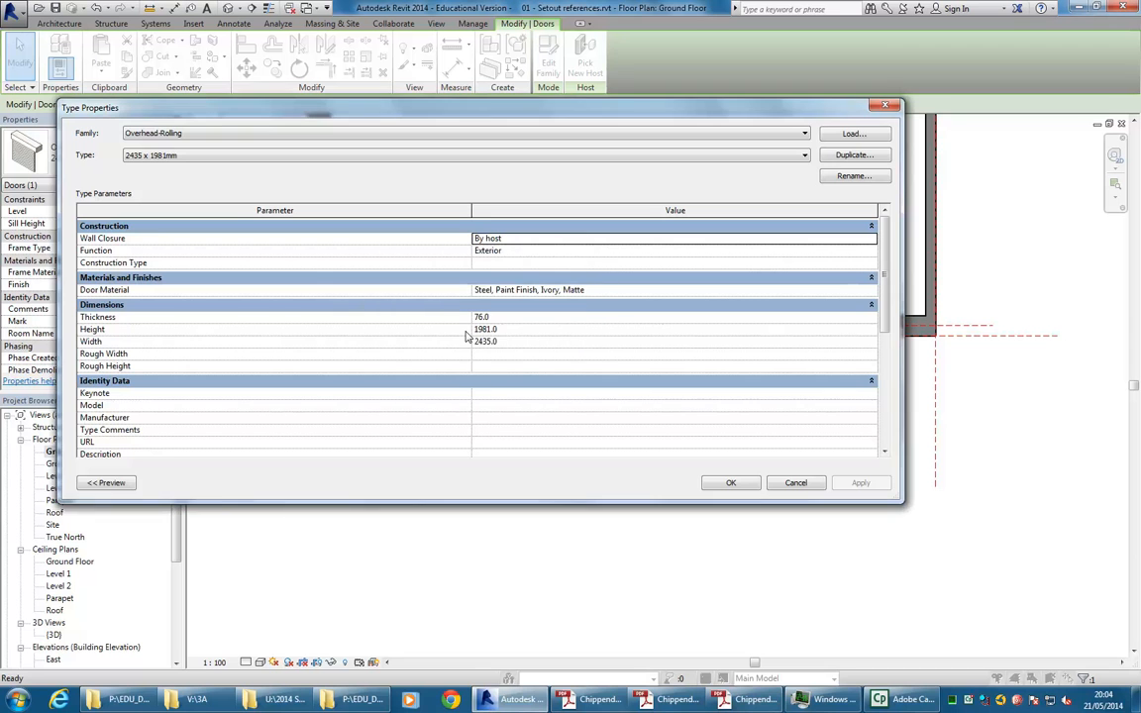
click(325, 156)
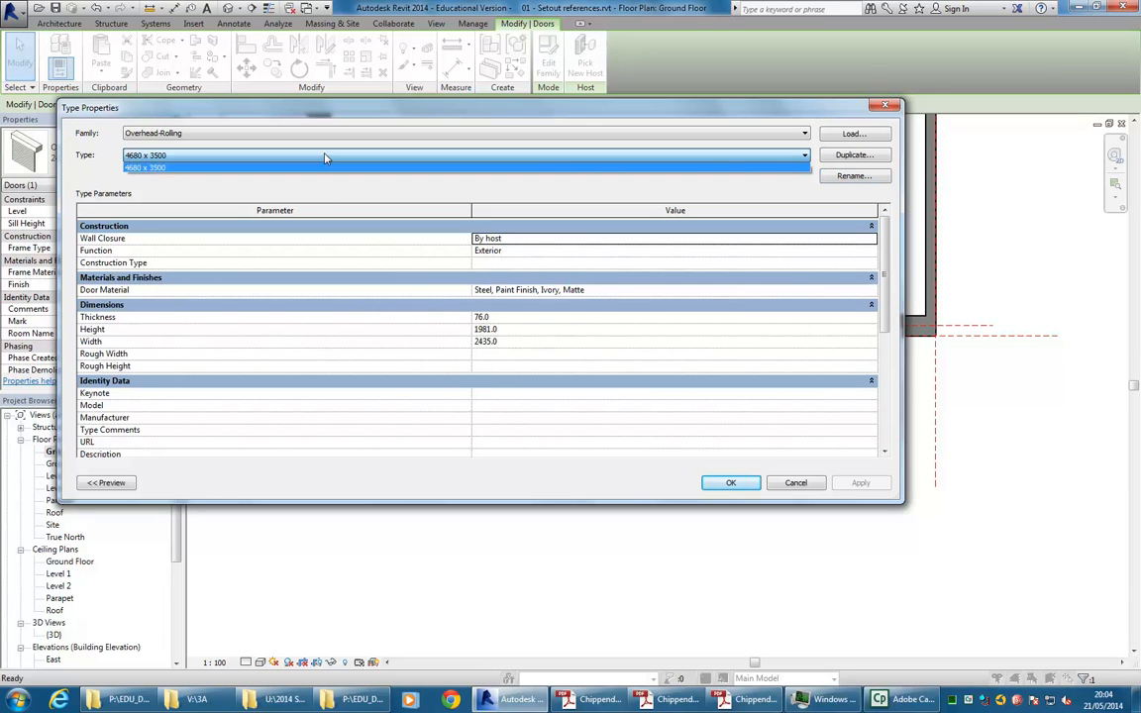
click(250, 167)
- Set the rolling door type's width to 4680 and its height to 3500, and apply the type changes
click(515, 331)
click(514, 341)
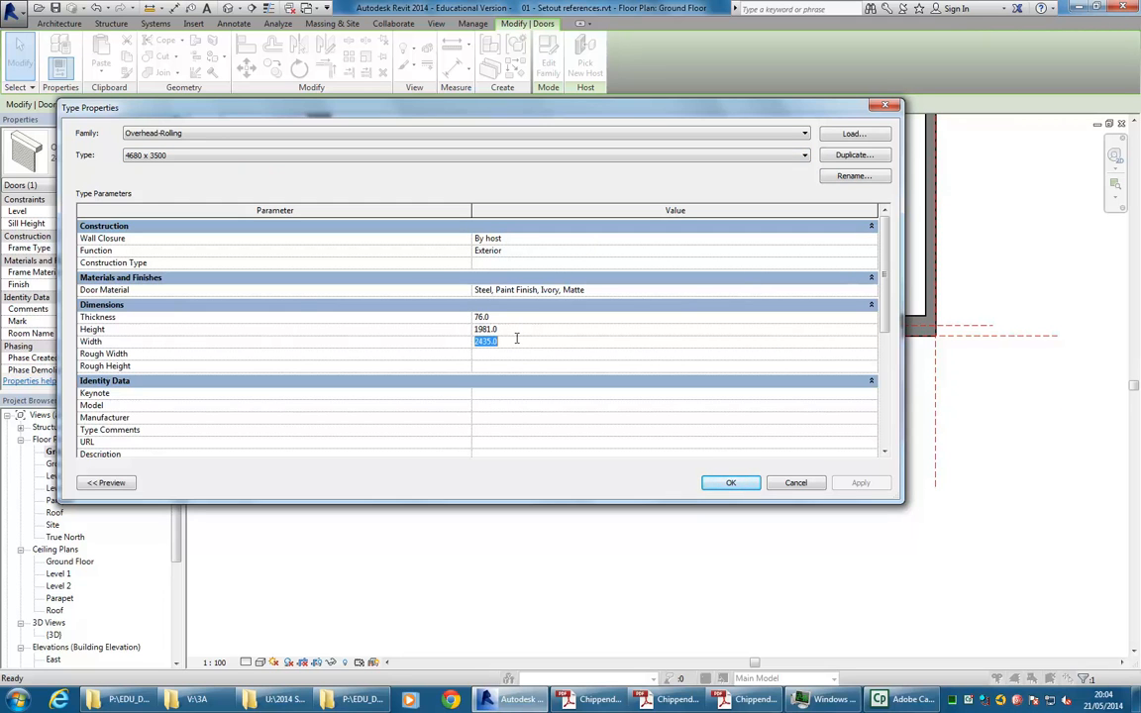
text(4680)
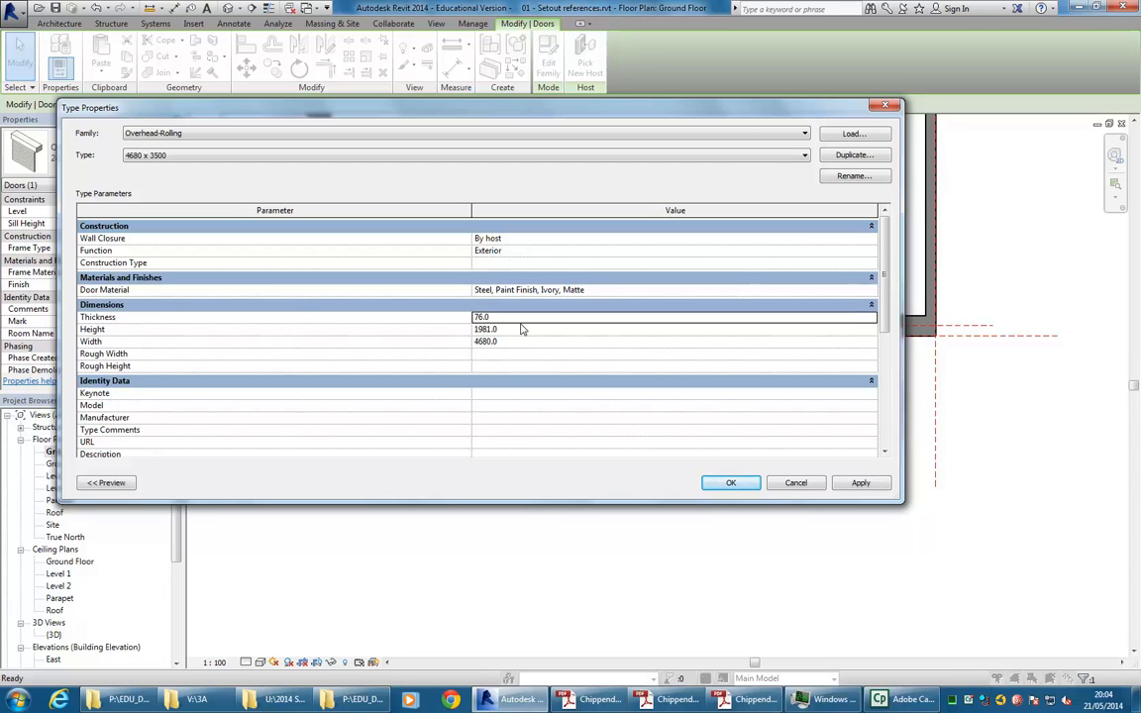
click(522, 329)
text(35)
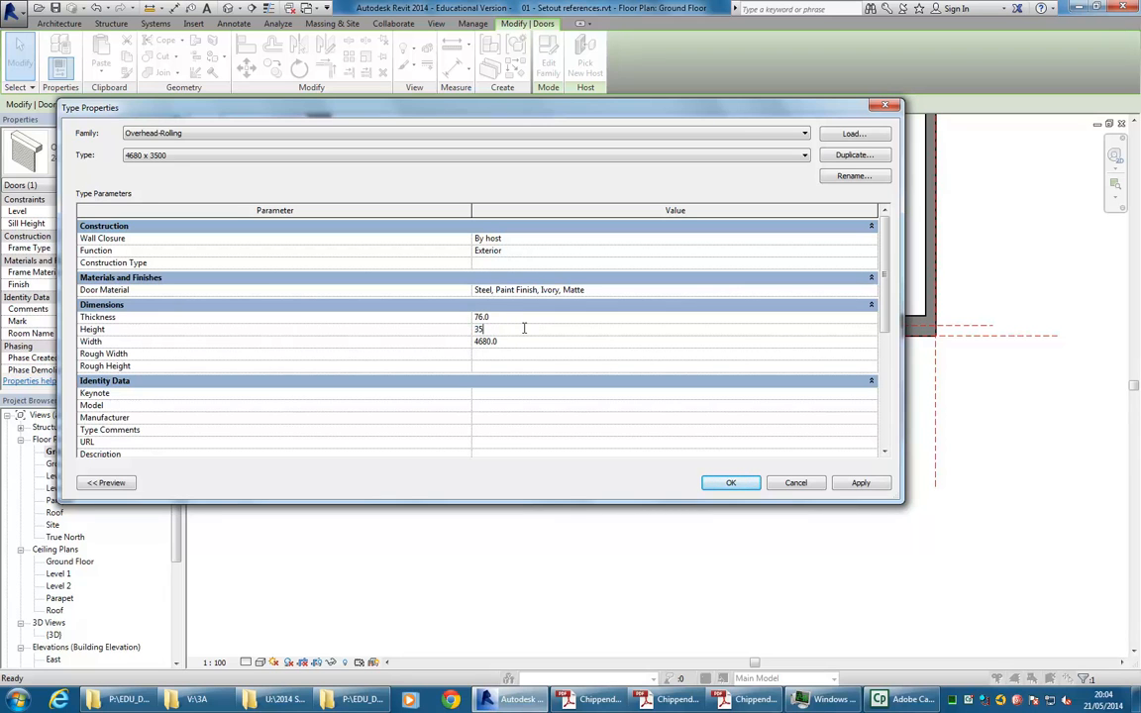
text(00)
click(523, 340)
click(731, 482)
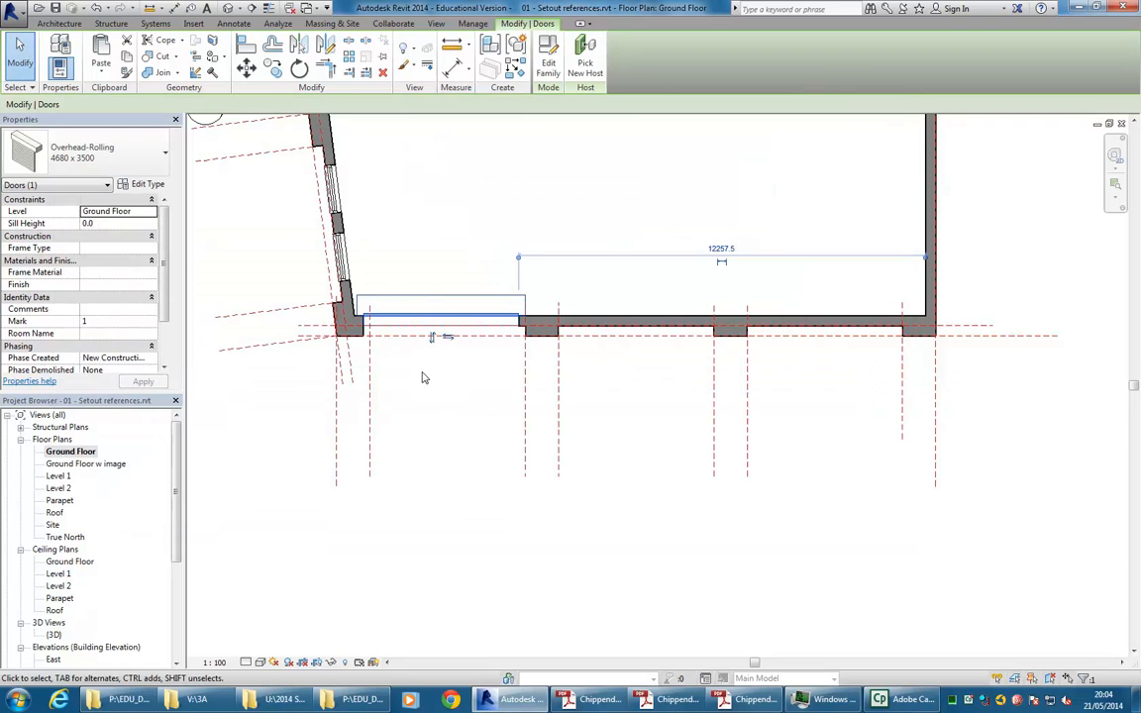
- Align the rolling door's eastern edge with the reference plane on the adjacent pier's western face
scroll(460, 294, up, 2)
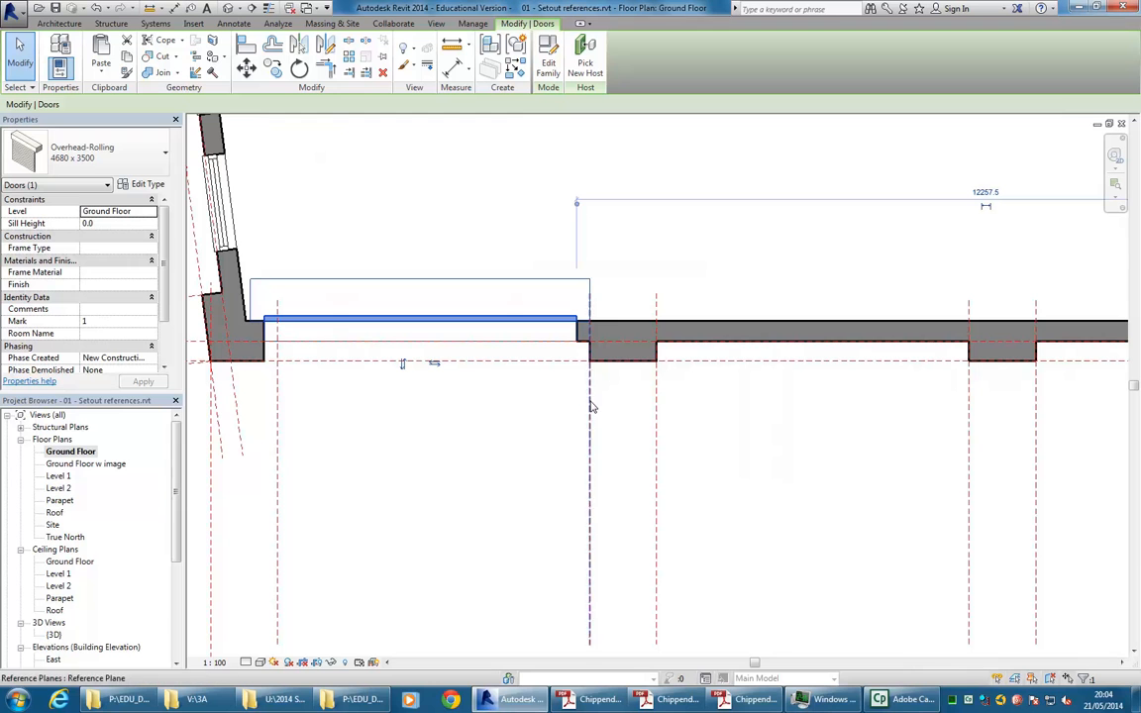
click(247, 45)
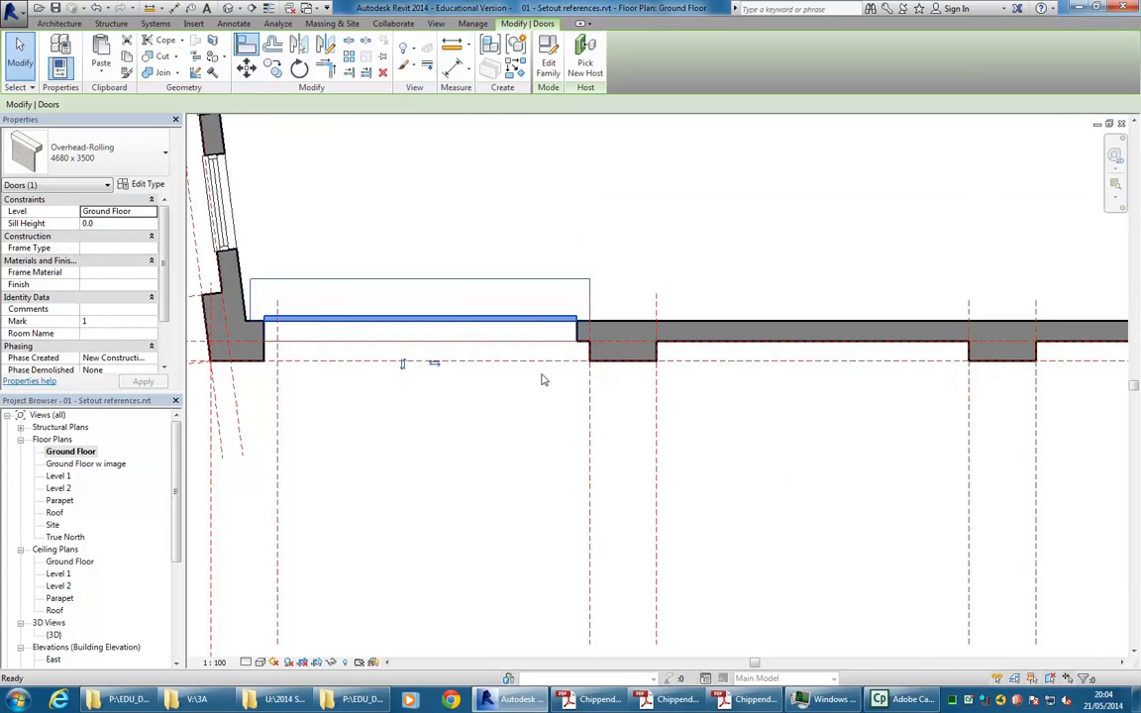
click(592, 428)
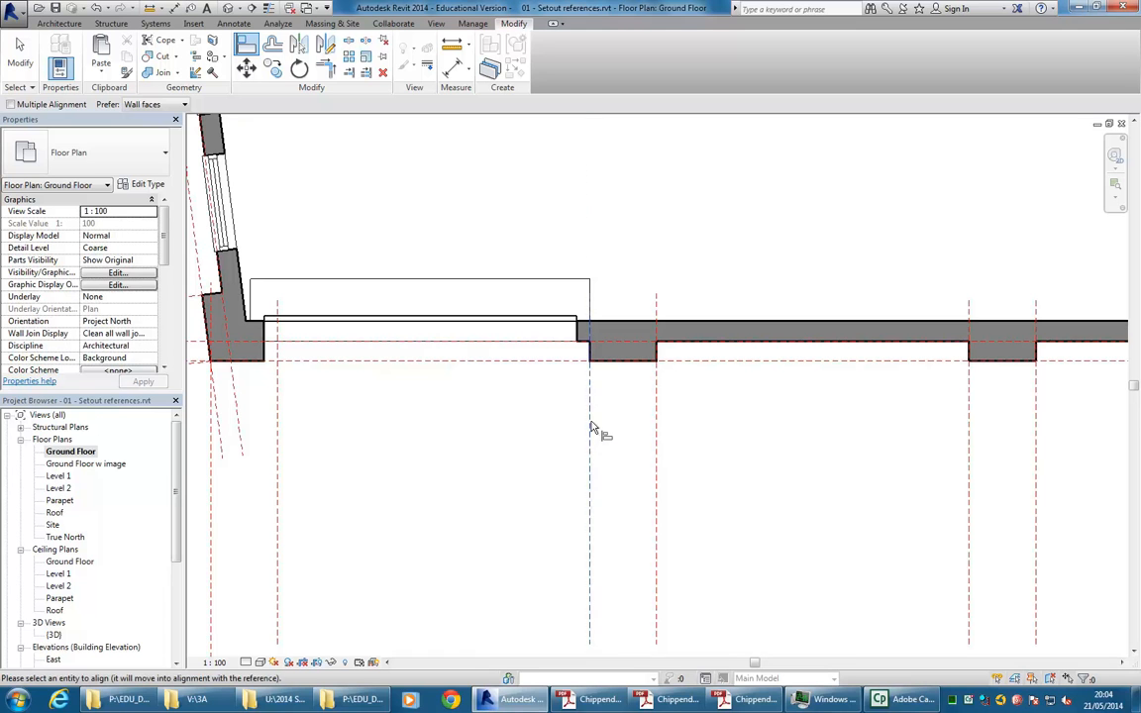
click(580, 332)
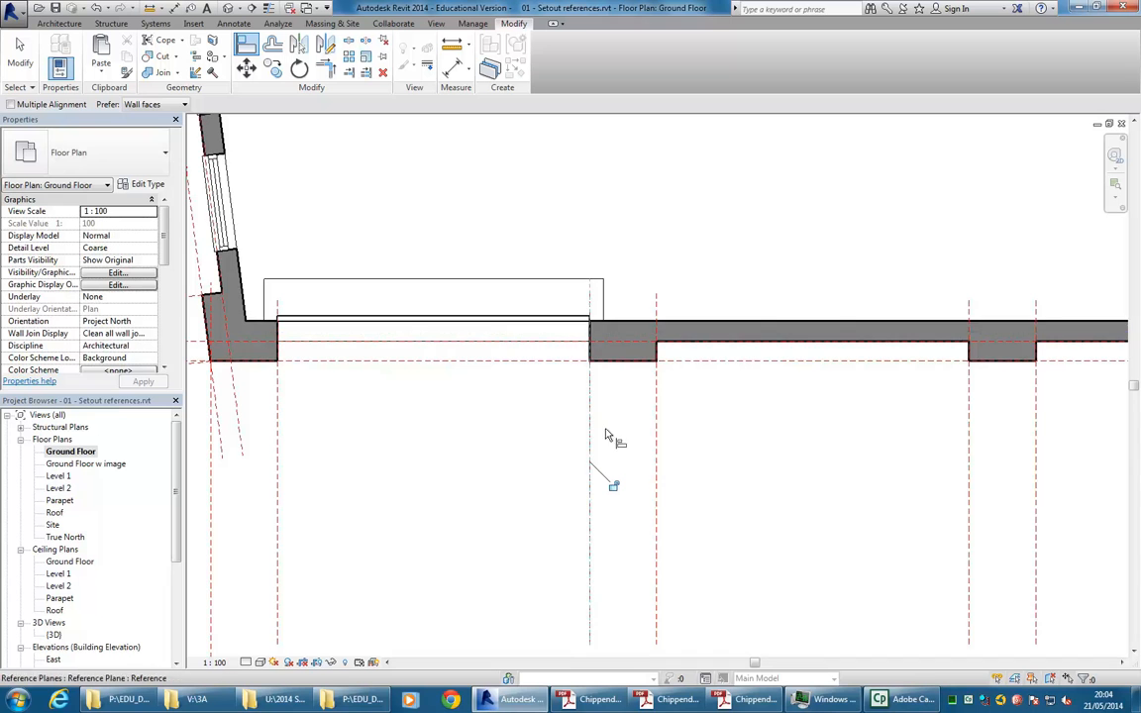
scroll(618, 487, down, 2)
middle_drag(618, 488, 570, 494)
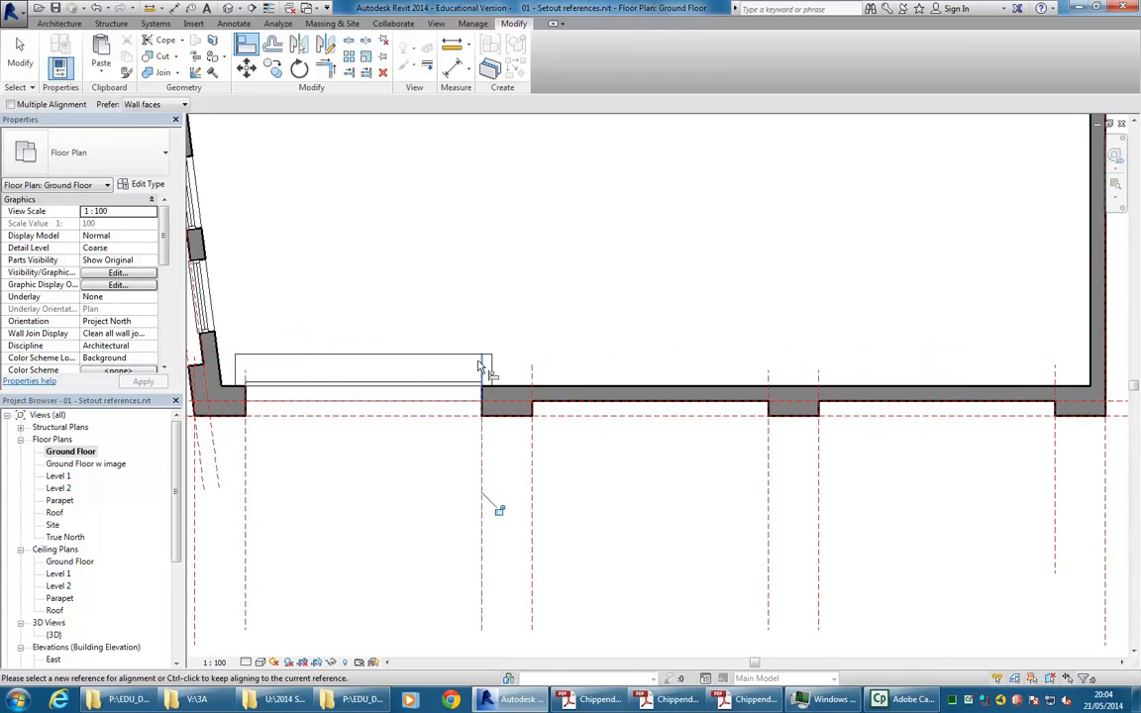
scroll(486, 321, down, 2)
key(Escape)
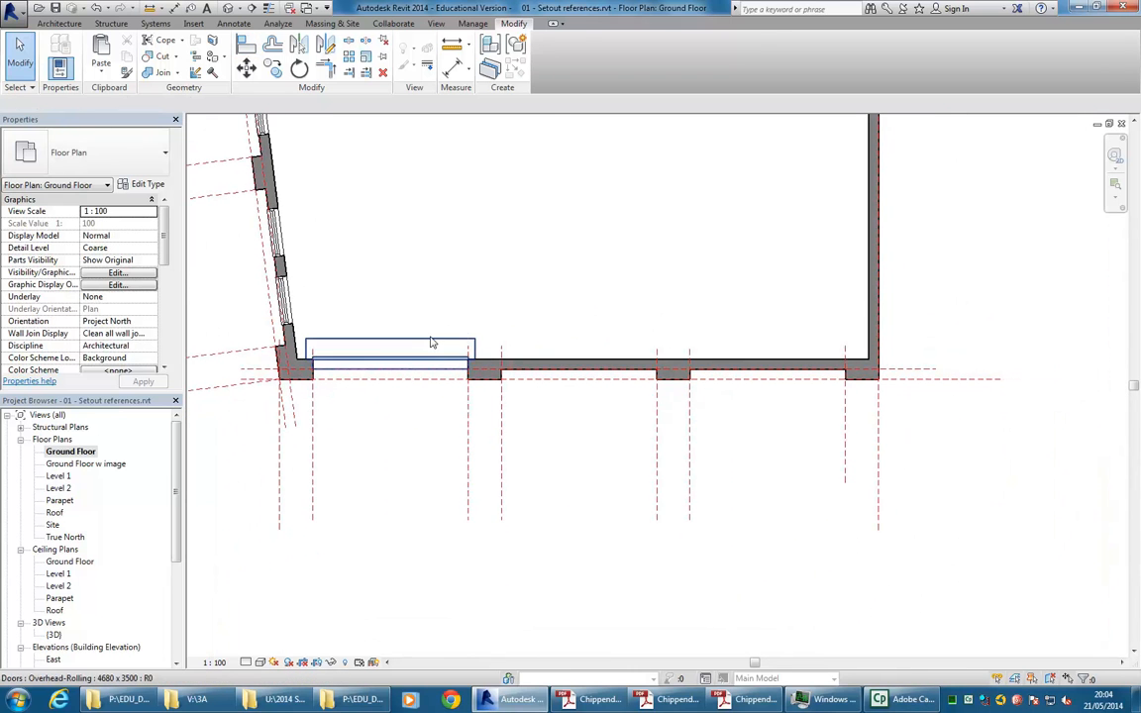
- Copy the rolling door into the middle and eastern bays of the south wall with the Multiple option on
click(440, 342)
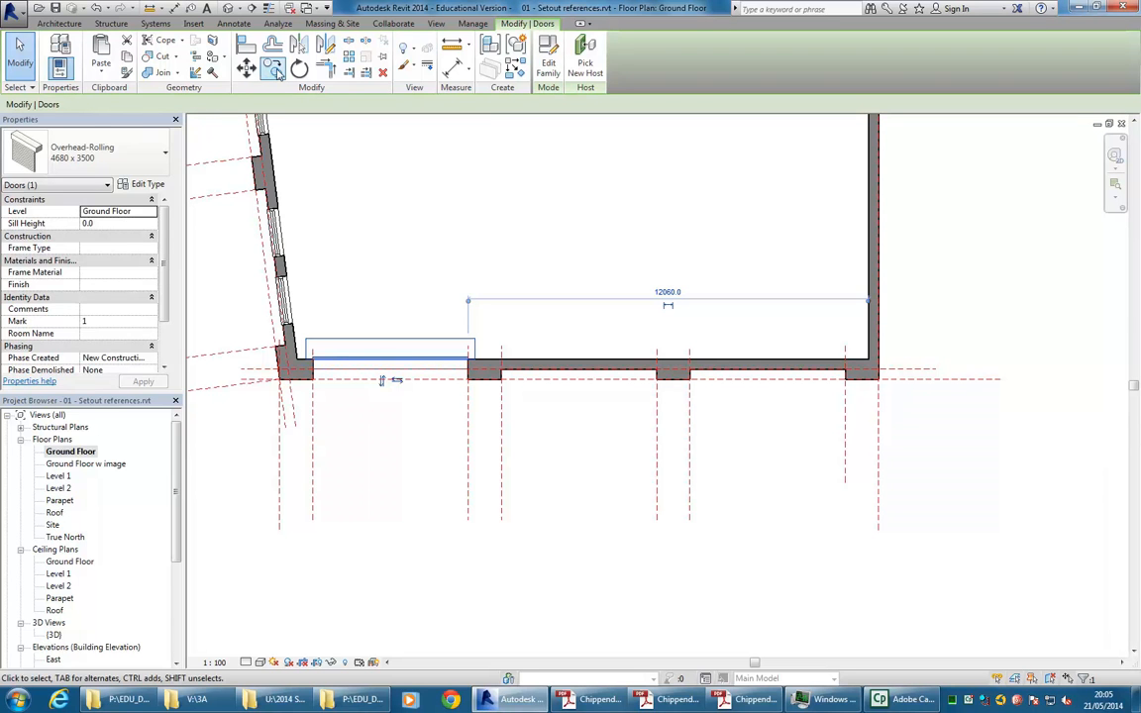
click(275, 68)
click(180, 105)
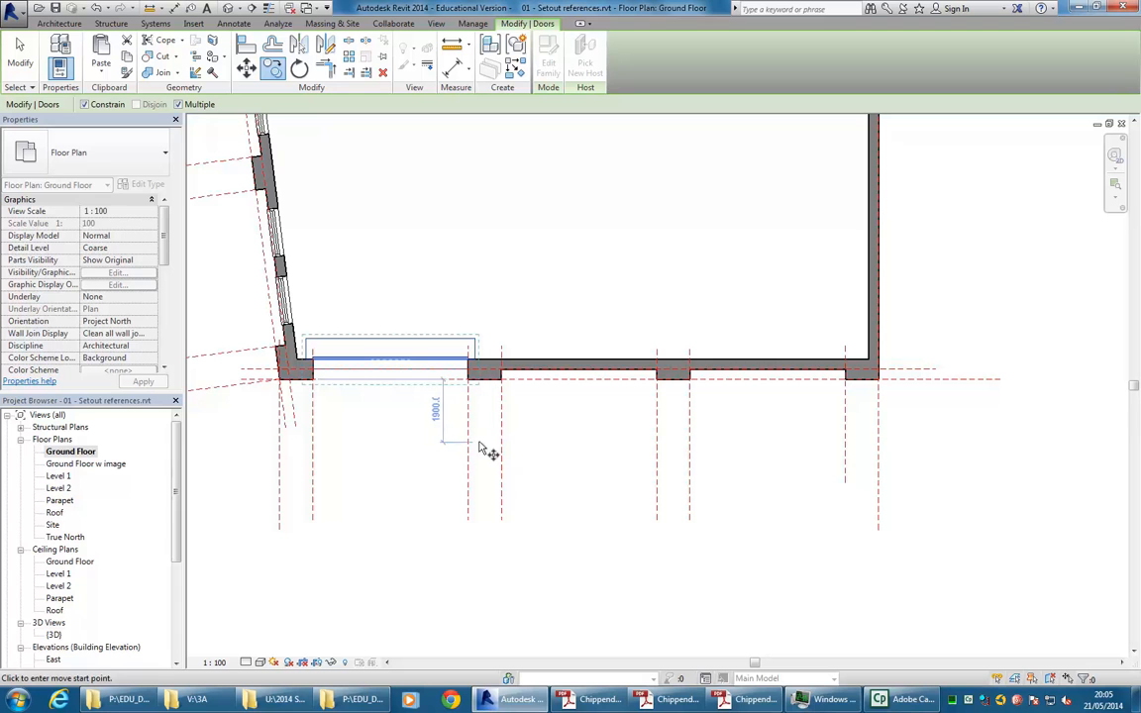
click(475, 450)
click(657, 443)
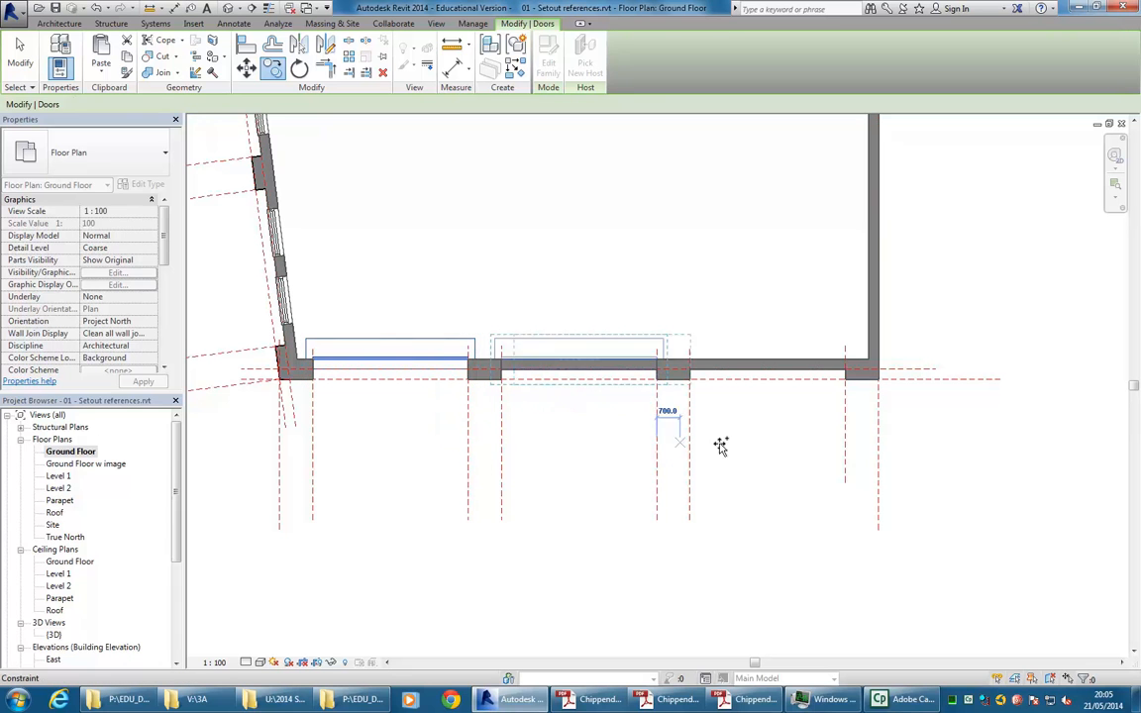
click(827, 408)
key(Escape)
key(Escape)
scroll(530, 293, down, 2)
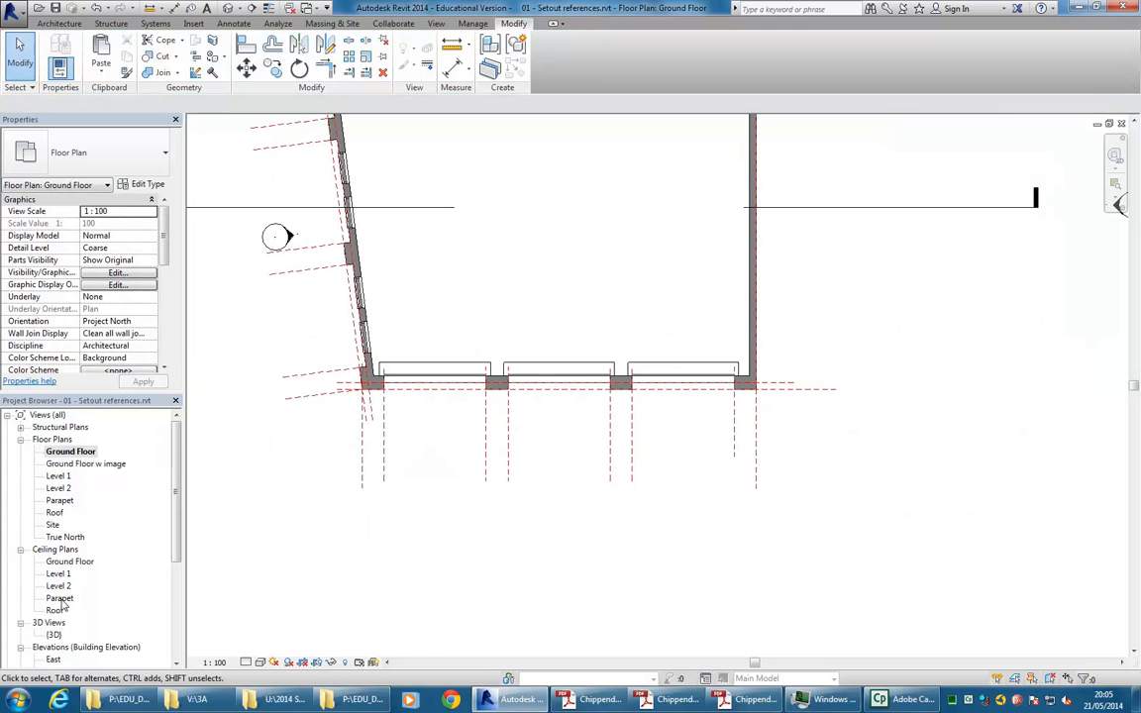
- Open the 3D view and examine the rolling doors between the piers of the south facade
double_click(53, 635)
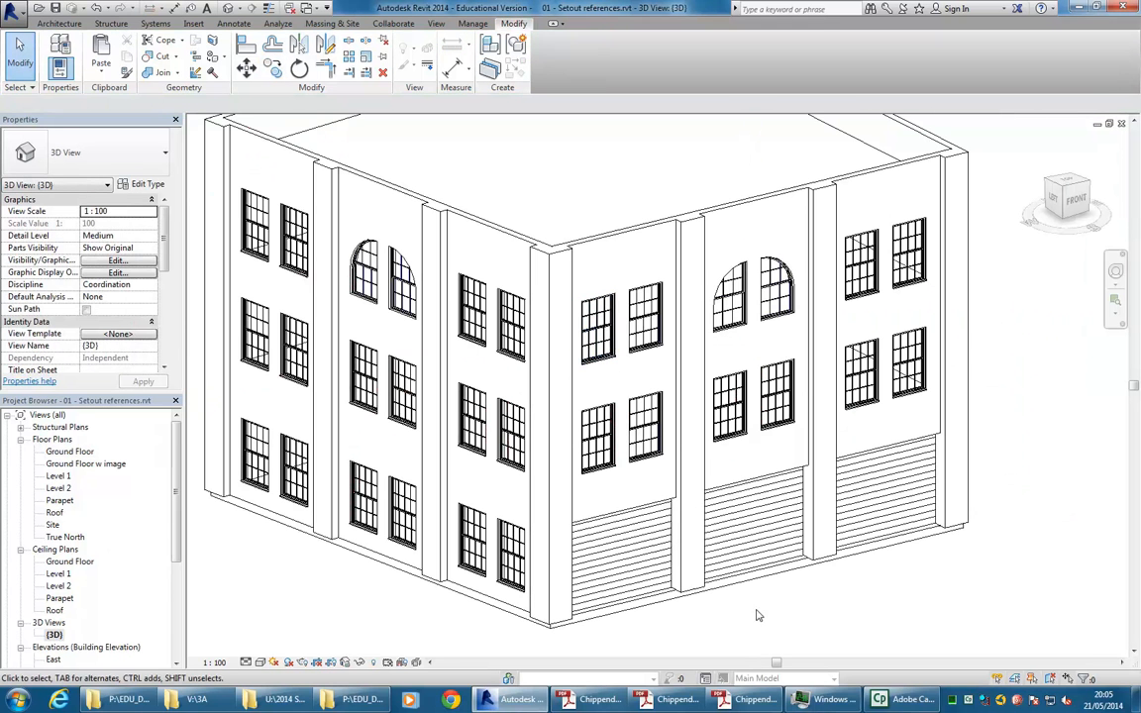
shift+middle_drag(803, 631, 741, 588)
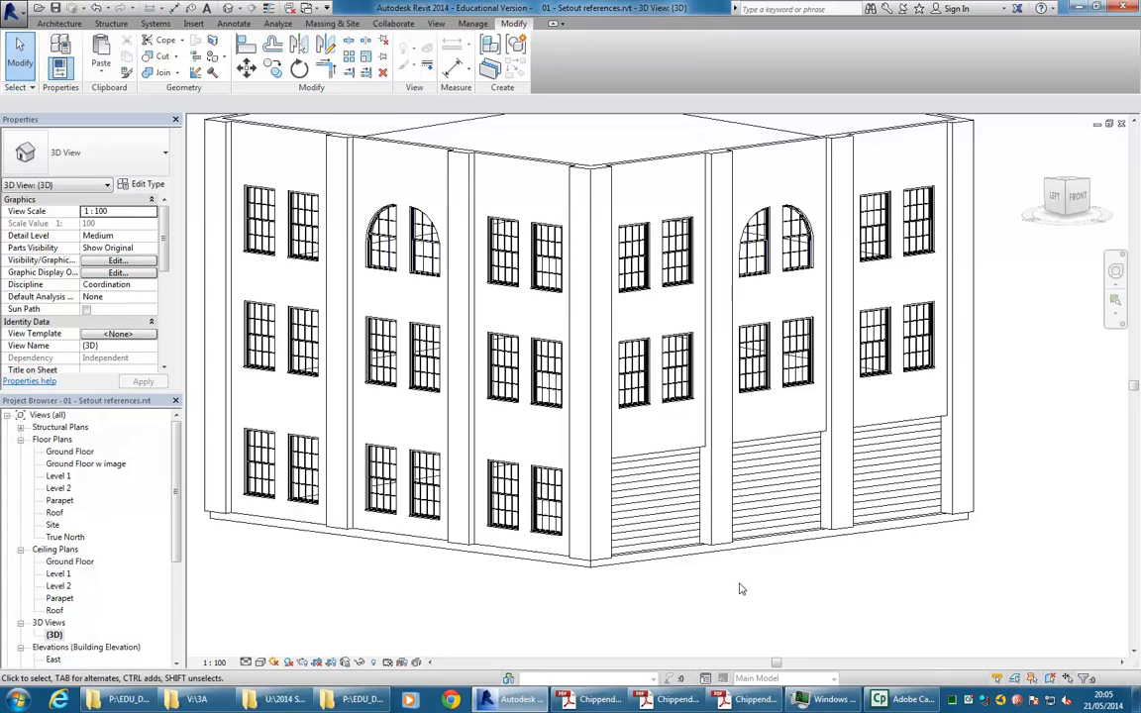
scroll(795, 516, up, 6)
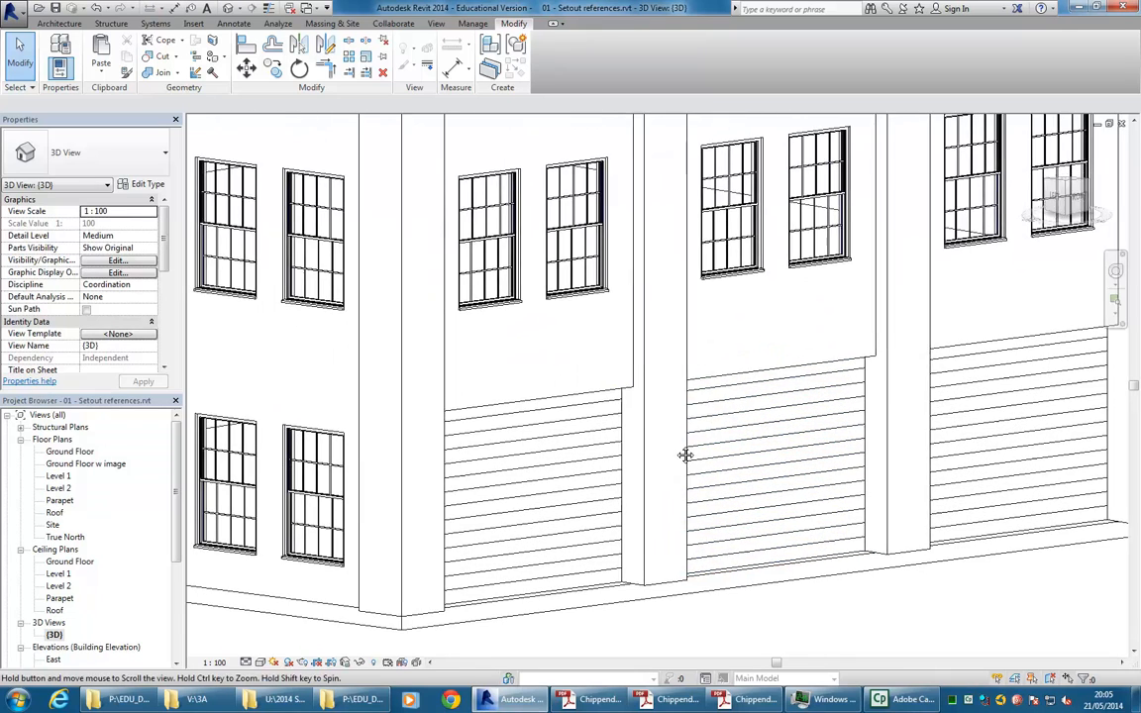
- Examine the pier and the host wall around the rolling door openings on the south facade, selecting each to check its extent
scroll(592, 456, down, 1)
middle_drag(590, 458, 678, 382)
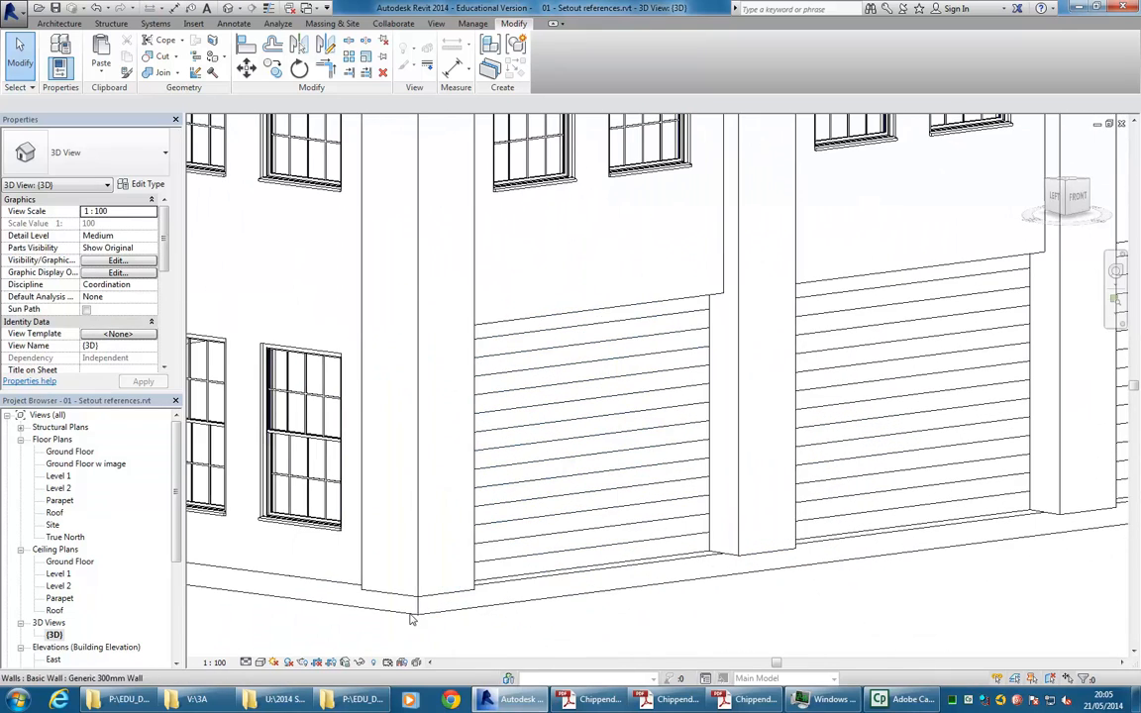
click(724, 550)
key(Delete)
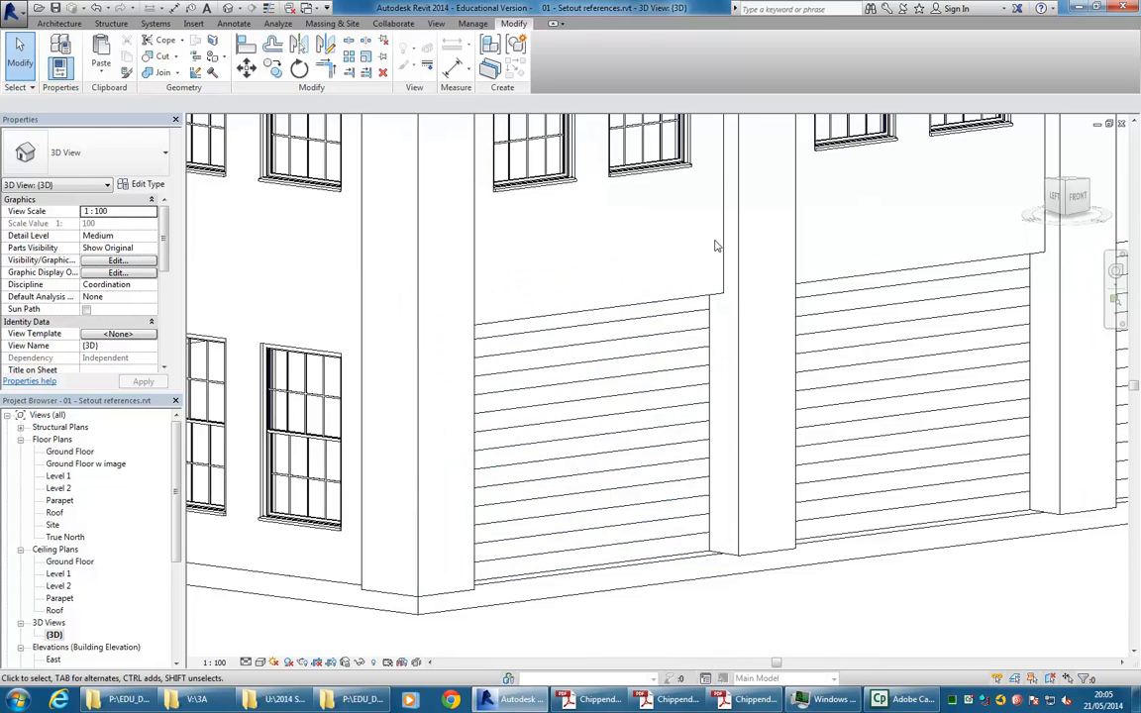
click(722, 242)
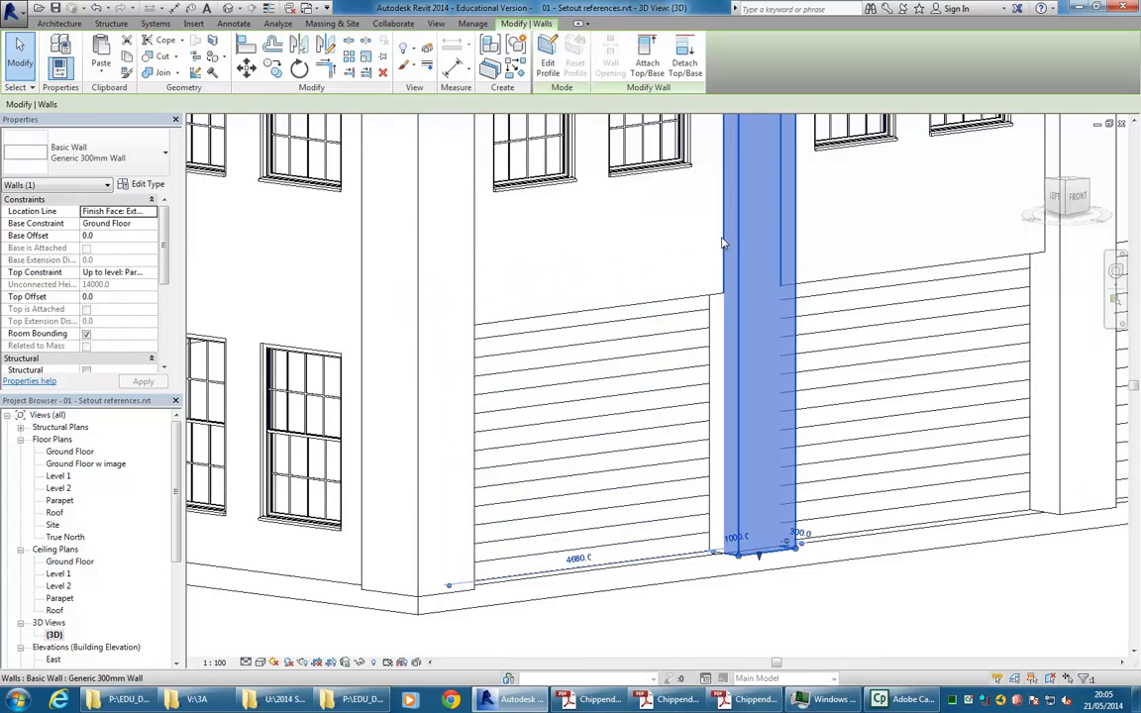
click(677, 305)
click(646, 254)
middle_drag(635, 233, 630, 345)
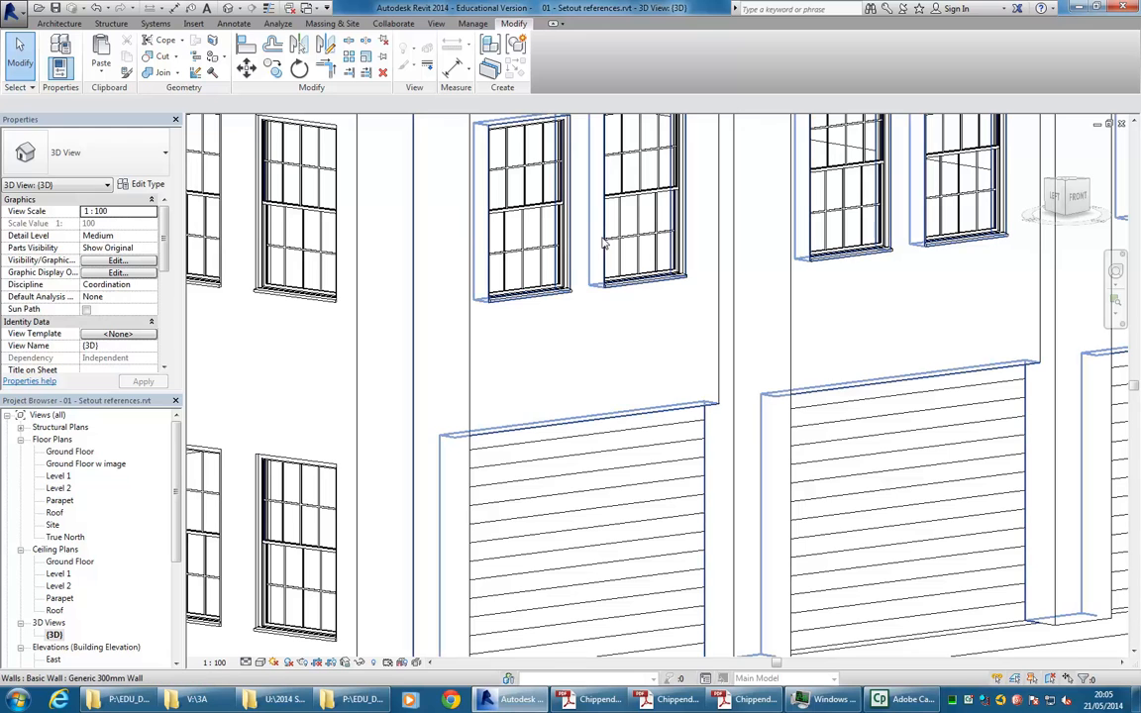
click(606, 317)
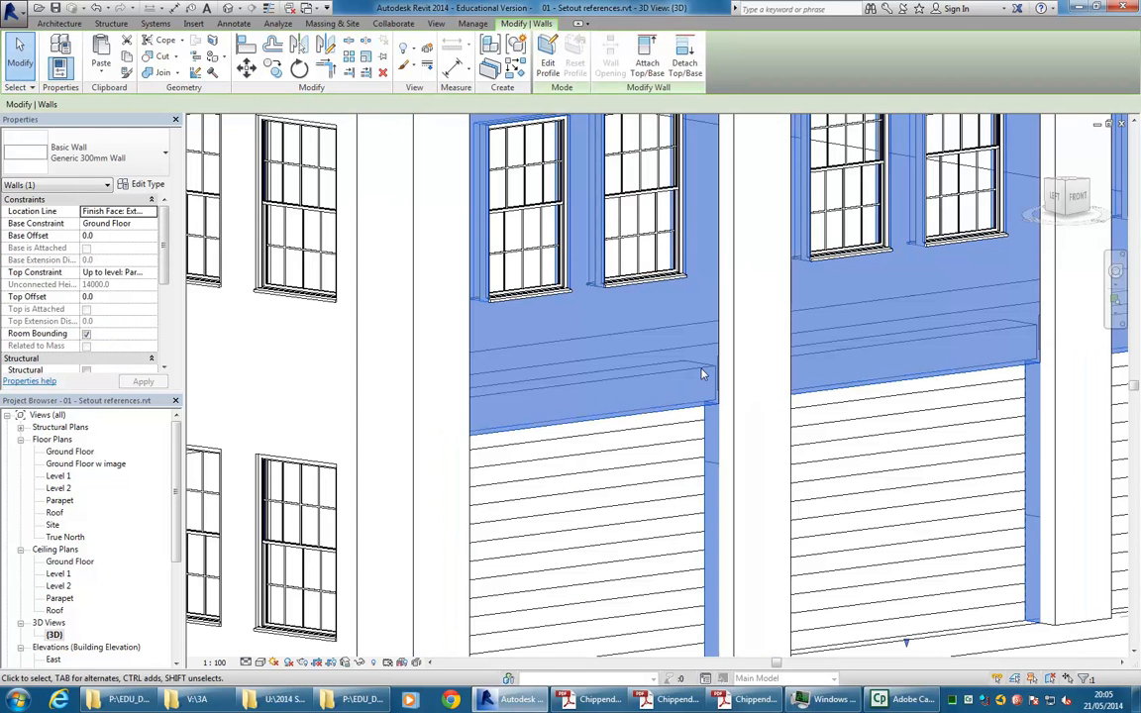
key(Escape)
scroll(659, 315, down, 5)
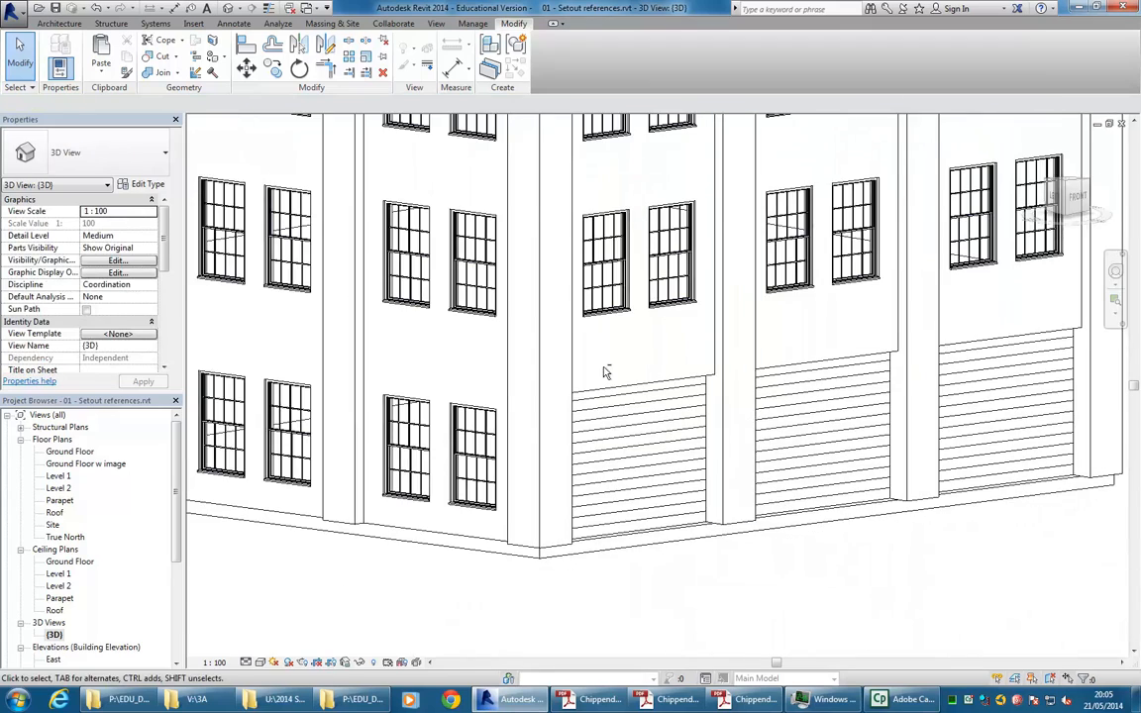
- Examine the windows and rolling doors across the whole west and south facades, and review the available paste alignment options
scroll(726, 355, down, 4)
middle_drag(745, 440, 784, 450)
click(774, 493)
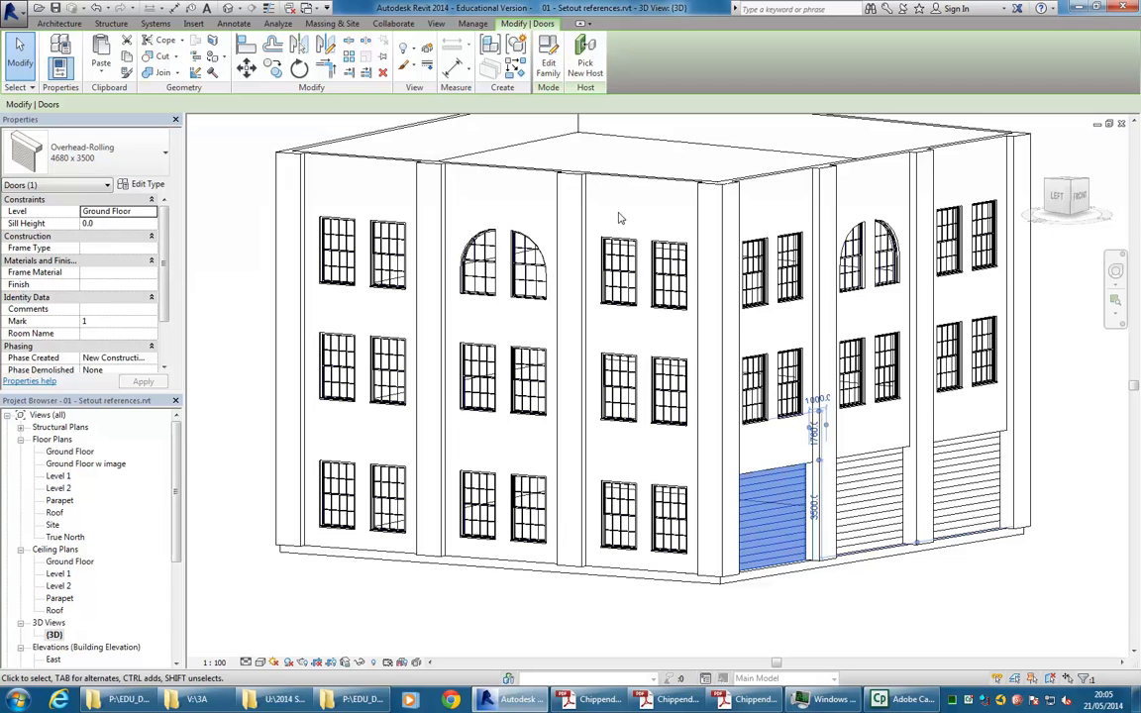
key(Escape)
middle_drag(619, 217, 590, 226)
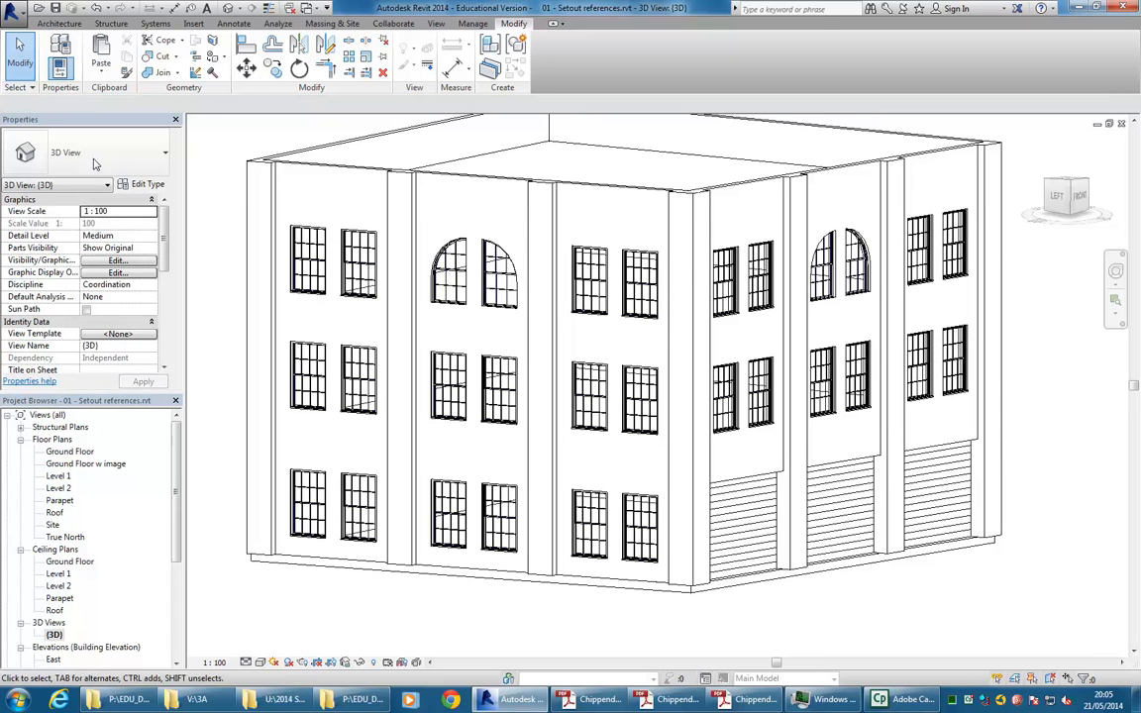
click(101, 65)
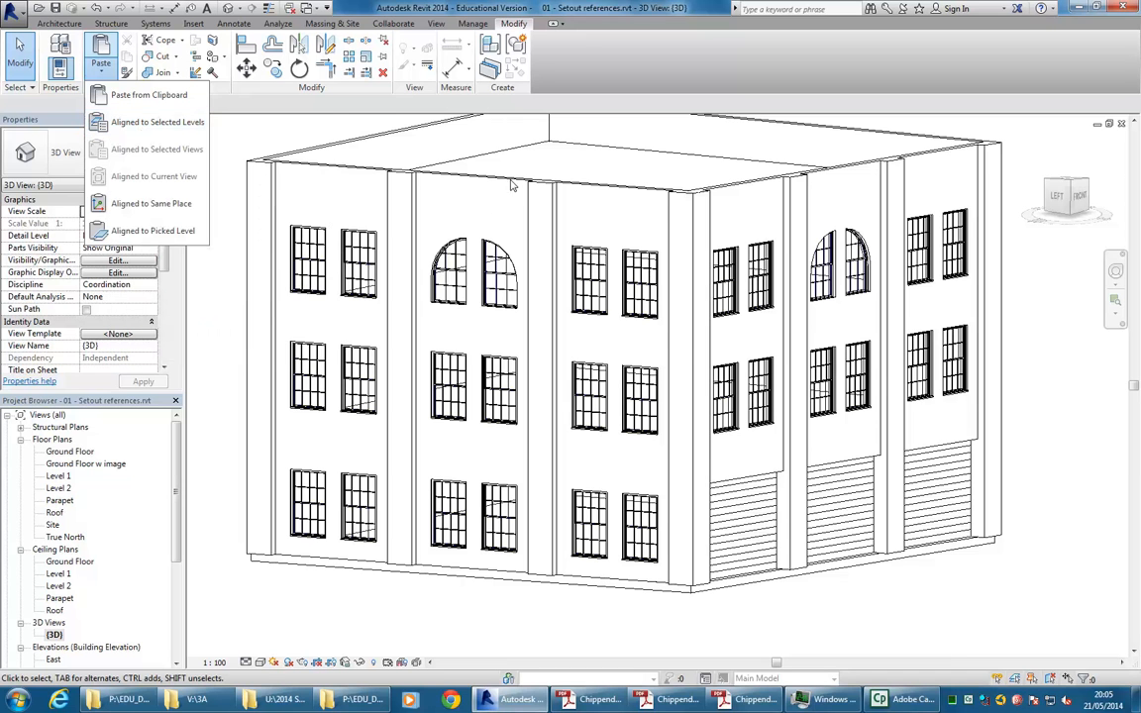
click(482, 214)
middle_drag(481, 217, 452, 209)
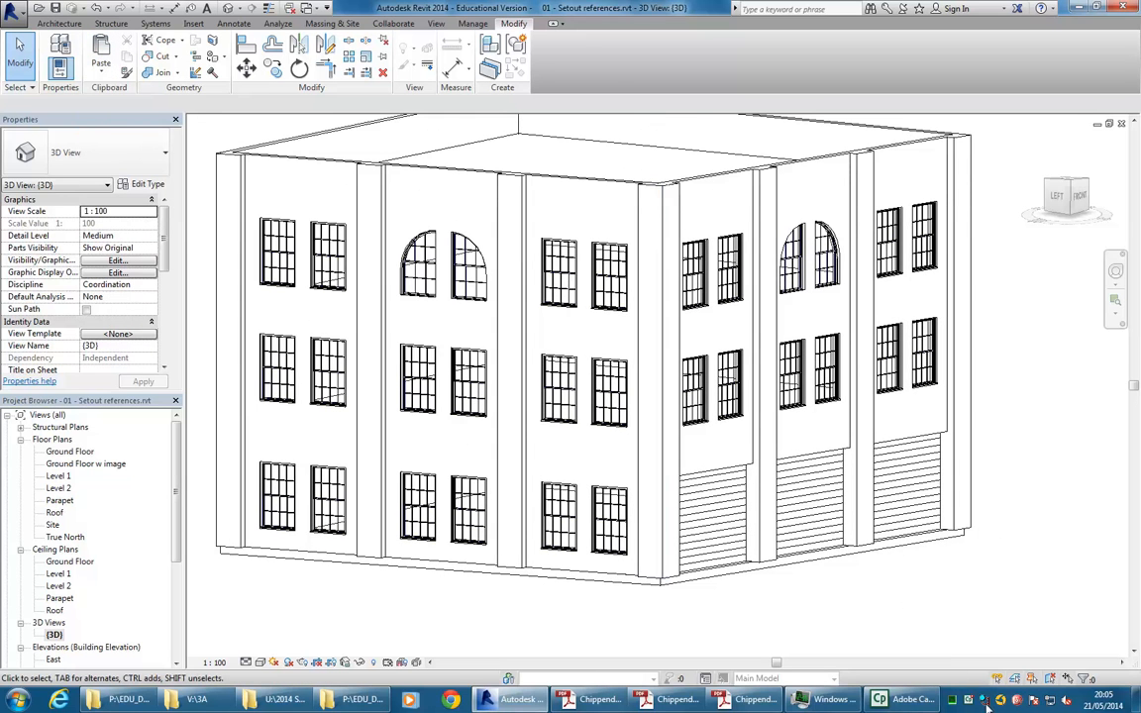